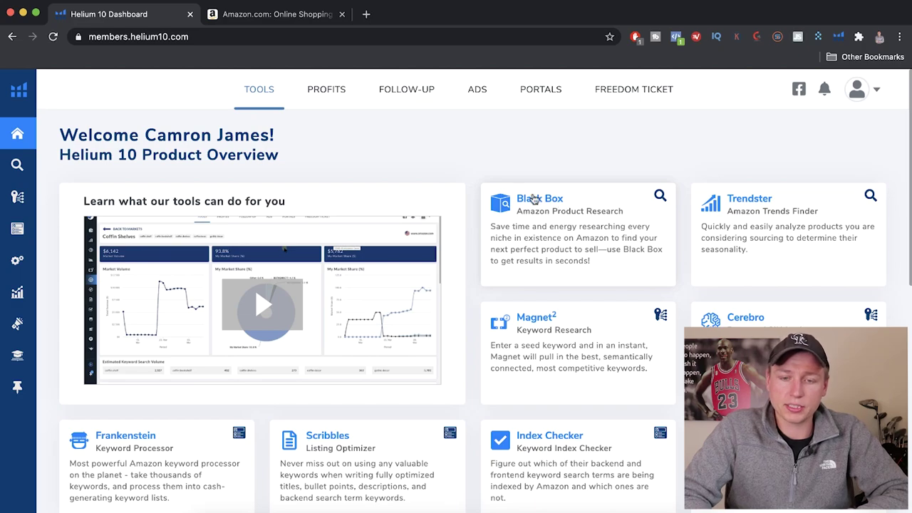
# Open the Black Box keyword research and set the search volume range from 2000 to 12000.
pyautogui.click(543, 199)
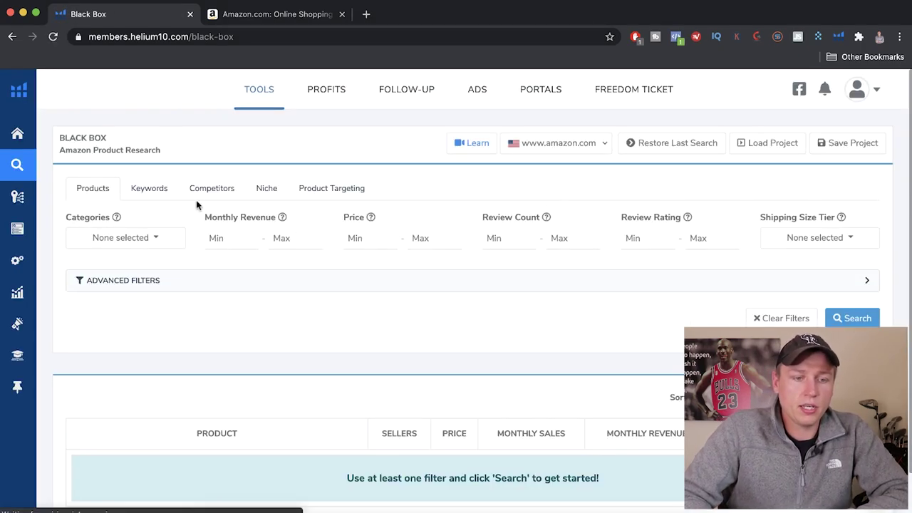
pyautogui.click(153, 197)
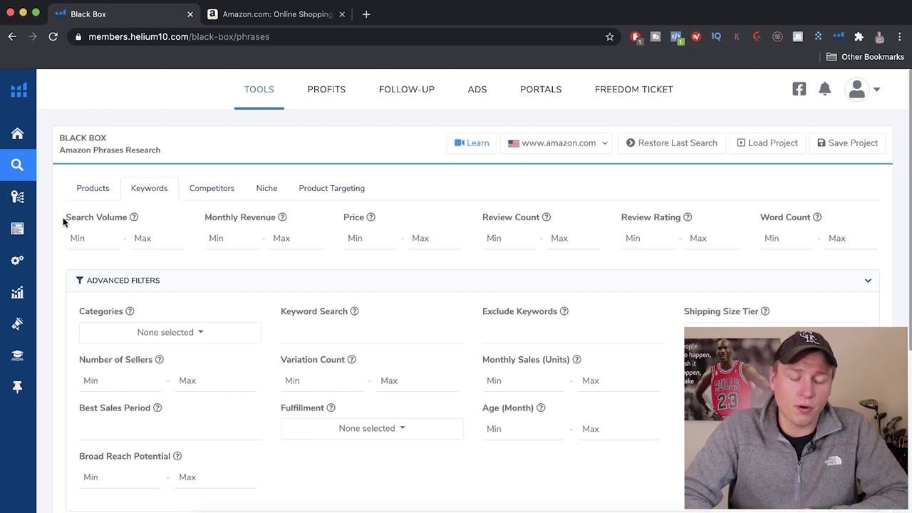
pyautogui.moveTo(66, 219); pyautogui.dragTo(125, 220)
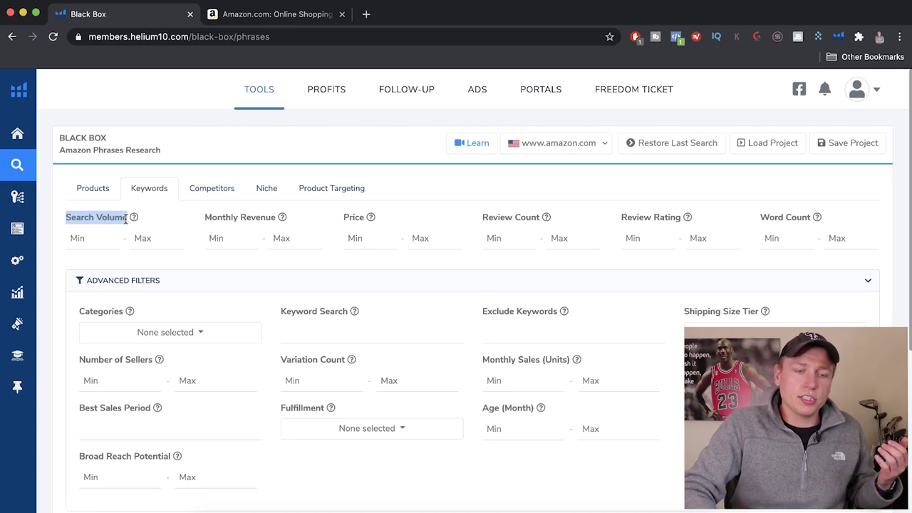
pyautogui.click(79, 242)
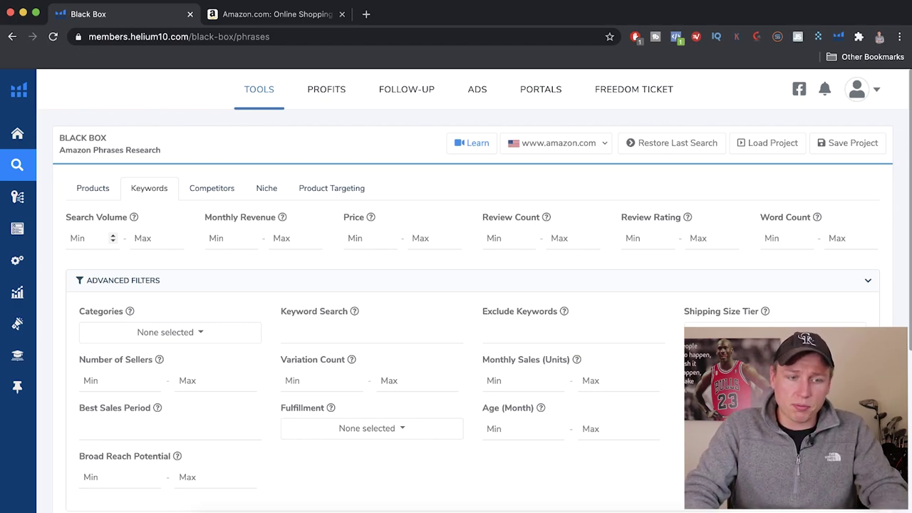
pyautogui.write('2000')
pyautogui.click(150, 236)
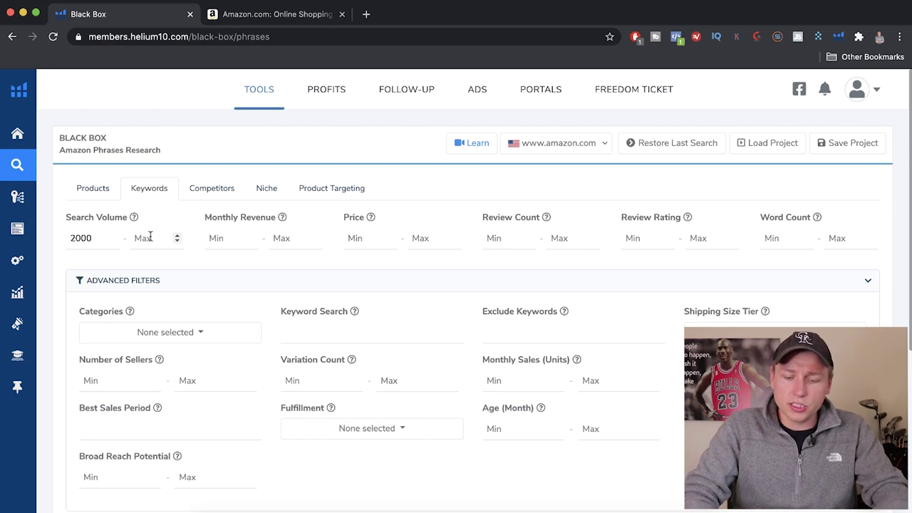
pyautogui.write('12000')
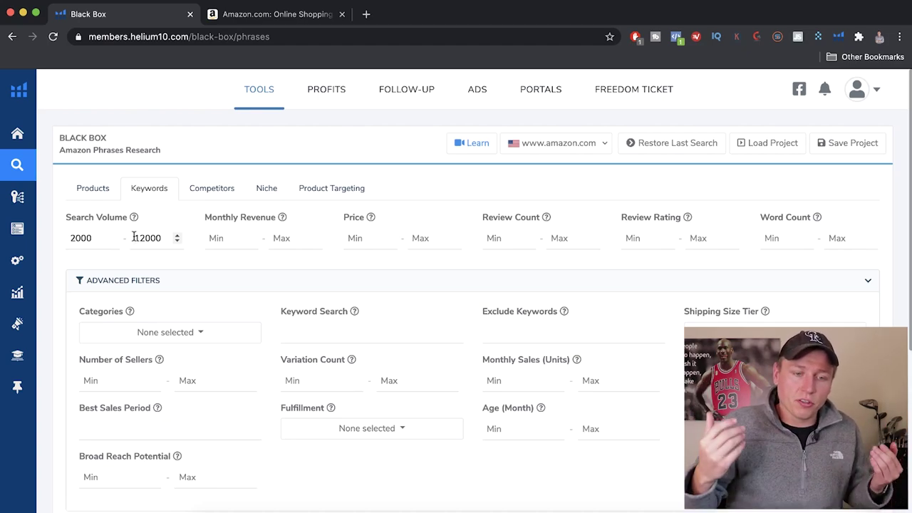
# Set the monthly revenue filter to a minimum of 4000 and a maximum of 12000.
pyautogui.click(224, 241)
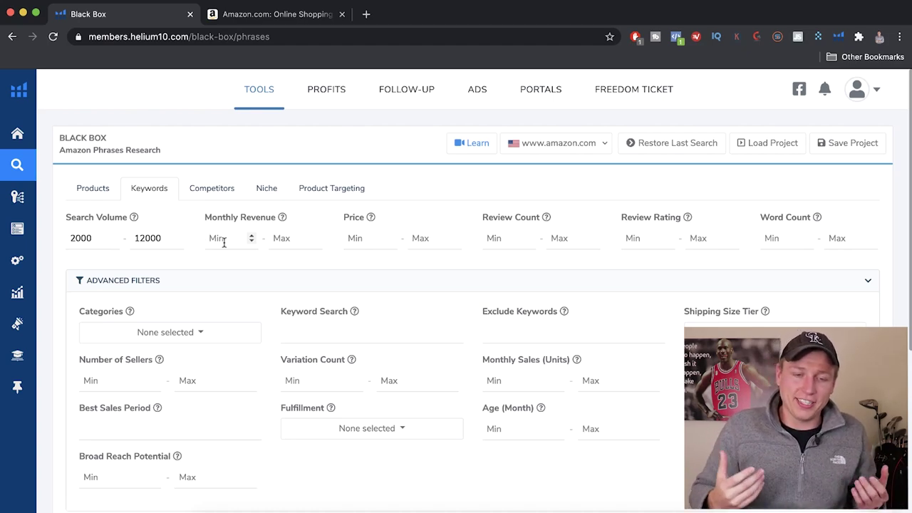
pyautogui.write('4000')
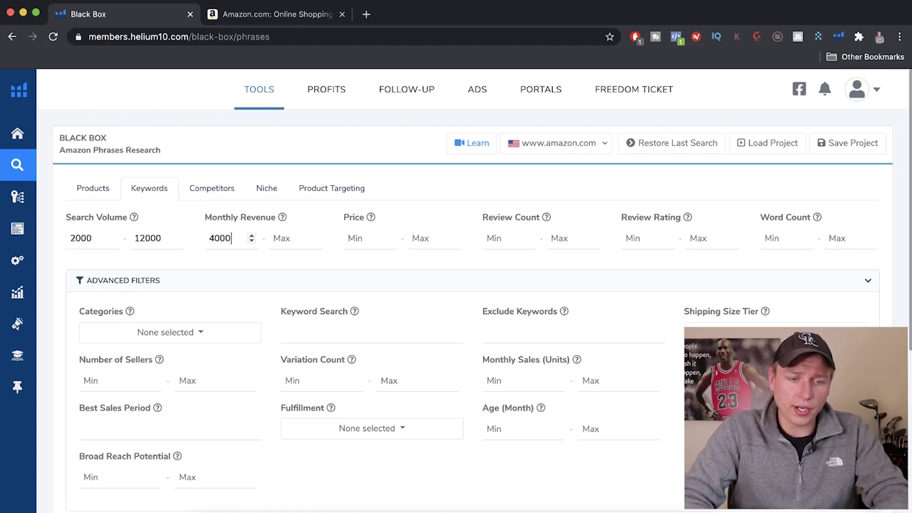
pyautogui.click(297, 243)
pyautogui.write('12000')
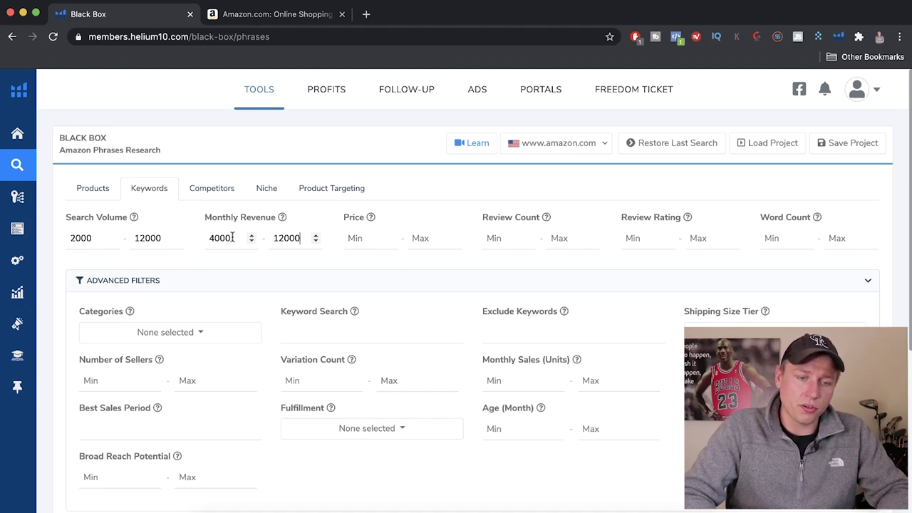
pyautogui.moveTo(231, 237); pyautogui.dragTo(208, 238)
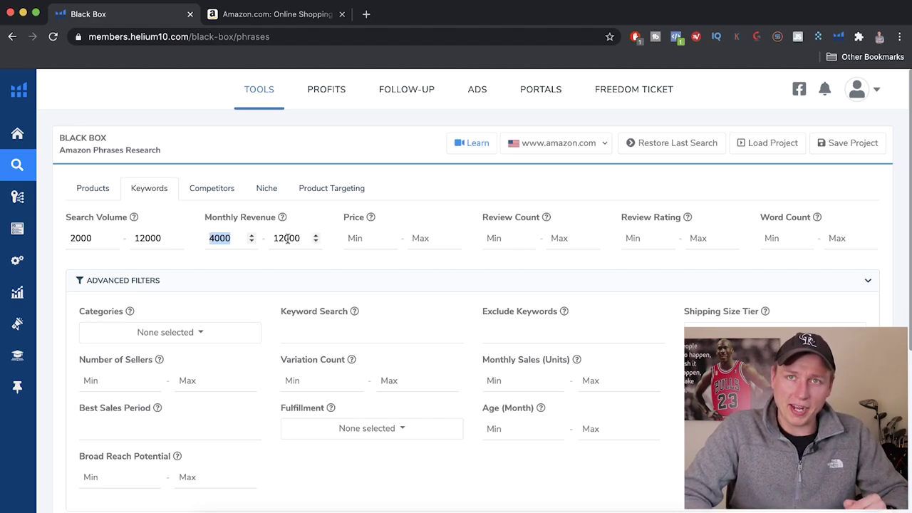
pyautogui.moveTo(276, 238); pyautogui.dragTo(302, 239)
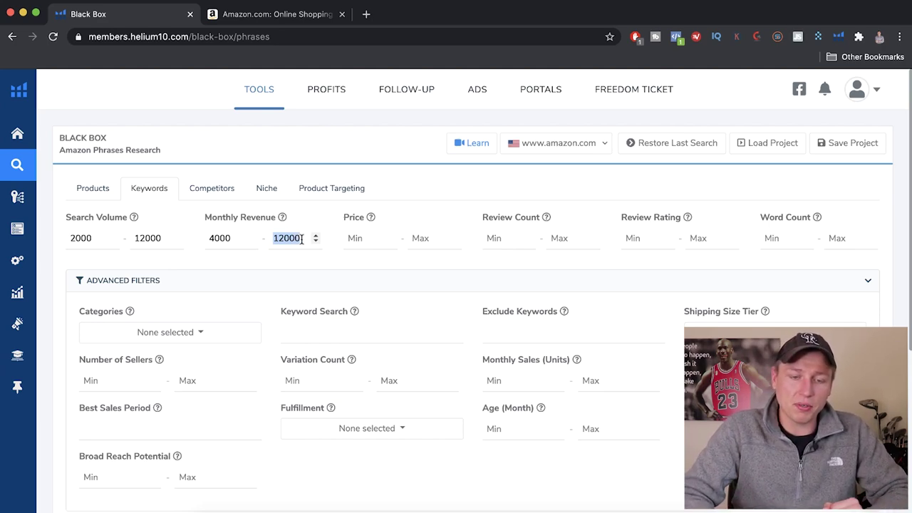
pyautogui.click(287, 231)
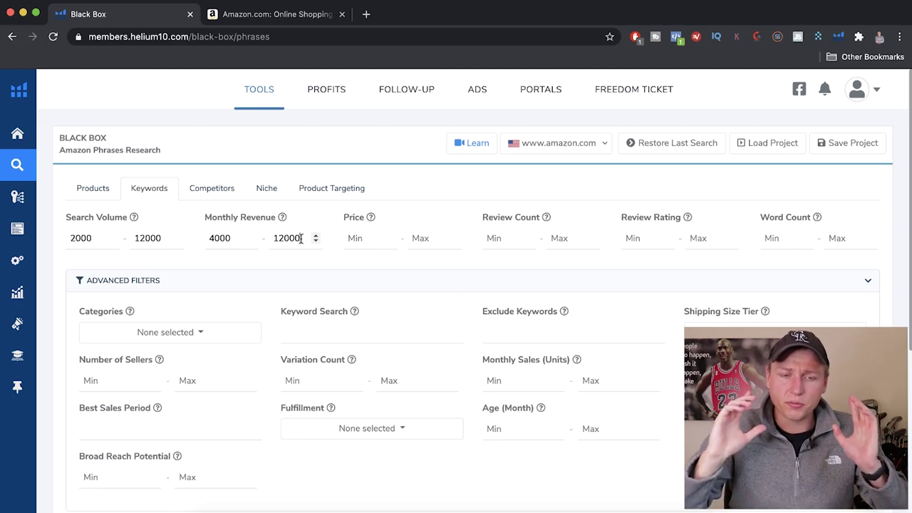
# Set the price filter to a minimum of 13 and a maximum of 50.
pyautogui.click(365, 239)
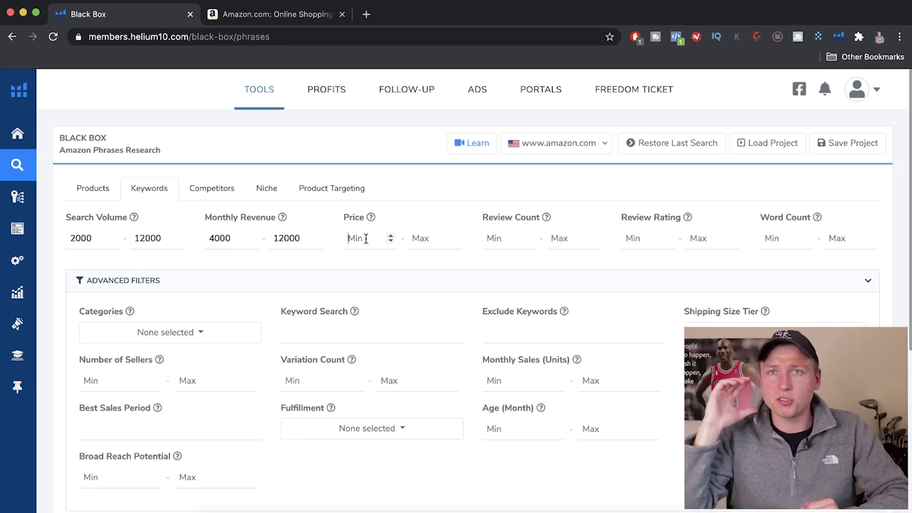
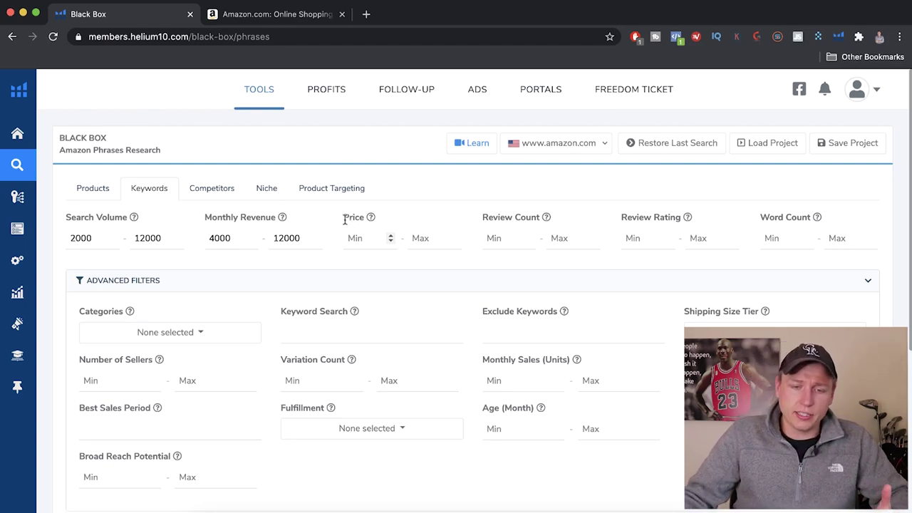
pyautogui.write('13')
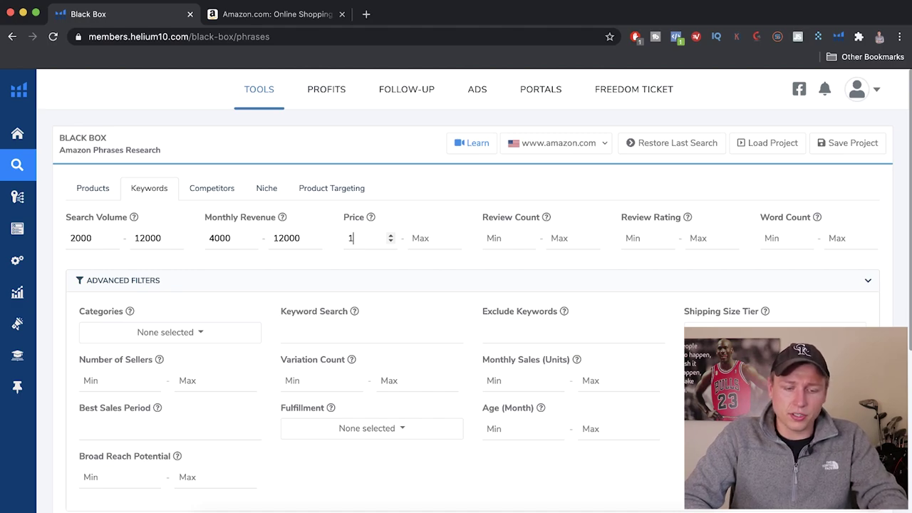
pyautogui.click(421, 238)
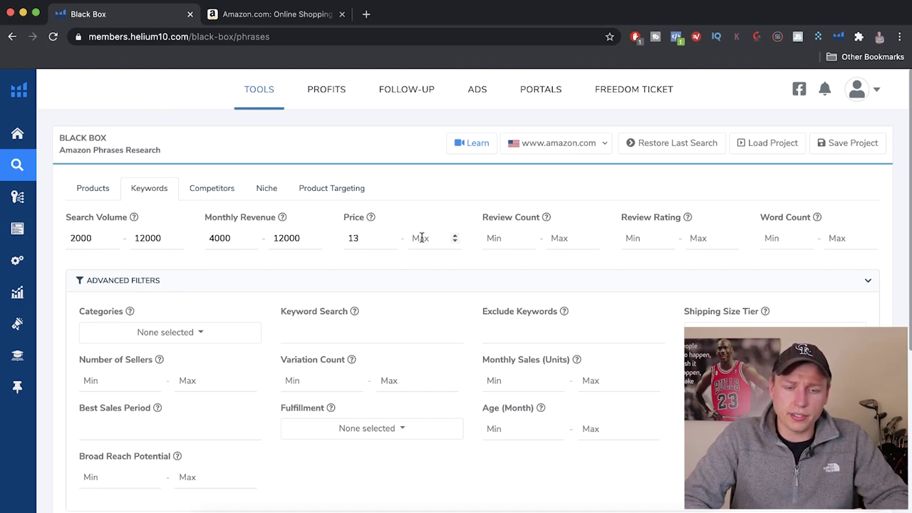
pyautogui.write('50')
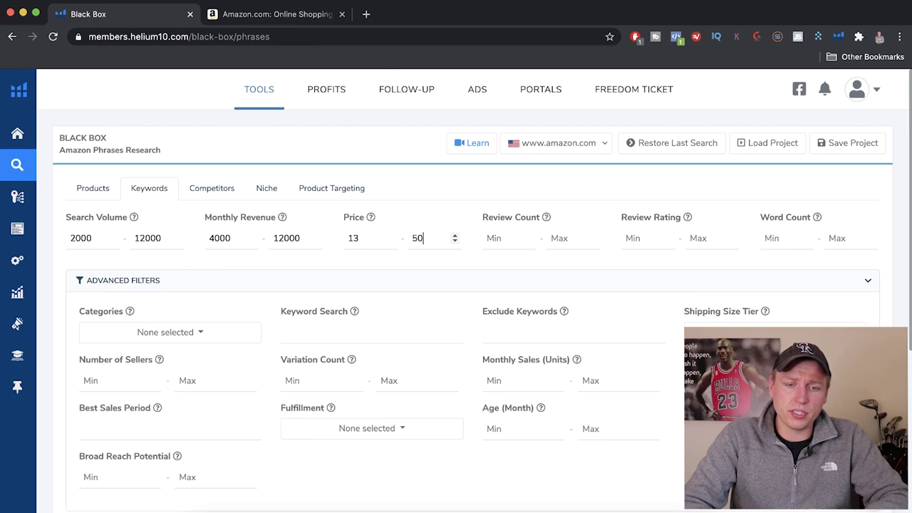
pyautogui.click(357, 238)
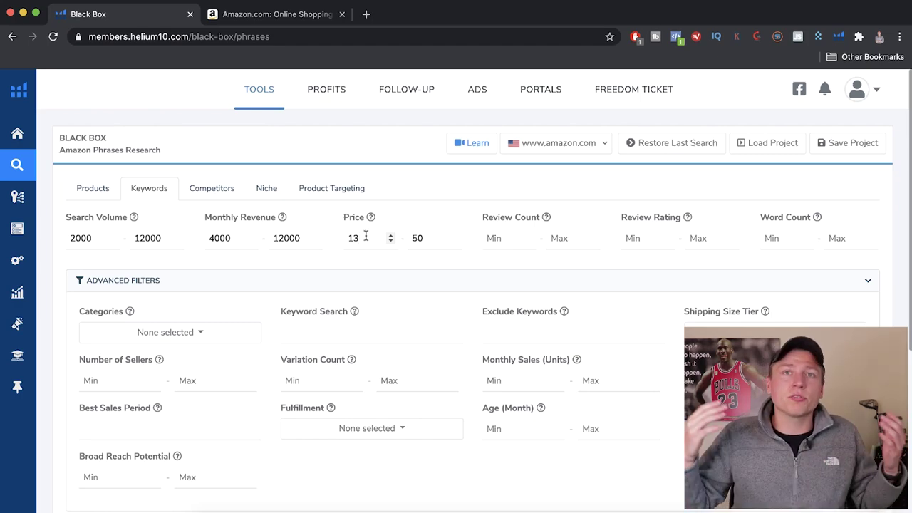
pyautogui.click(427, 239)
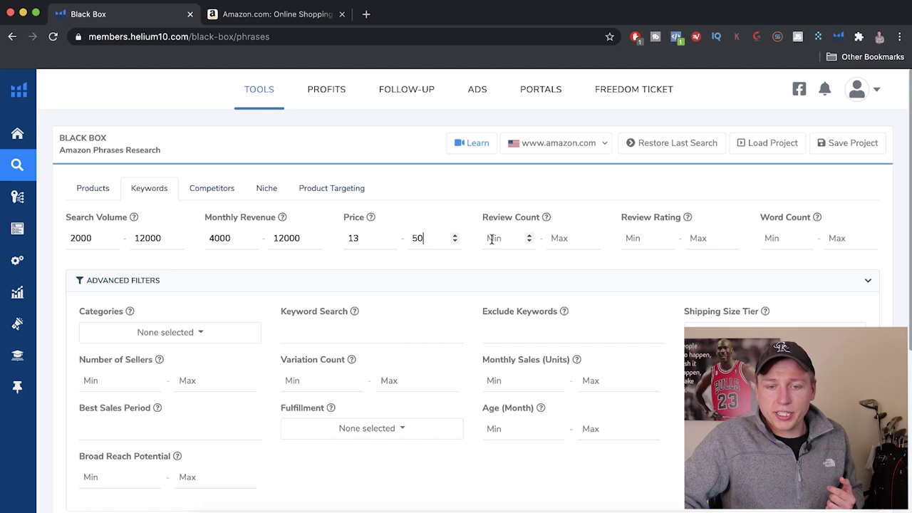
# Limit the review count to a maximum of 172, leaving the review rating range empty.
pyautogui.click(566, 239)
pyautogui.write('172')
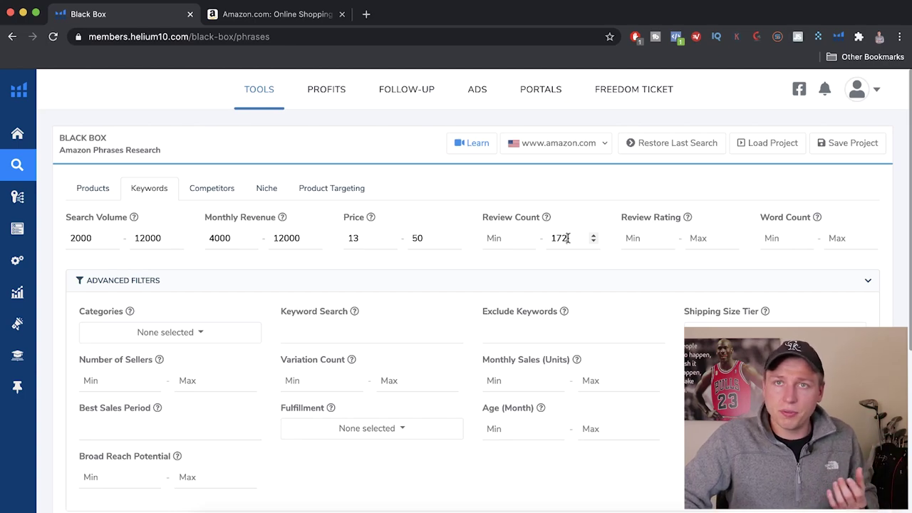
pyautogui.click(662, 238)
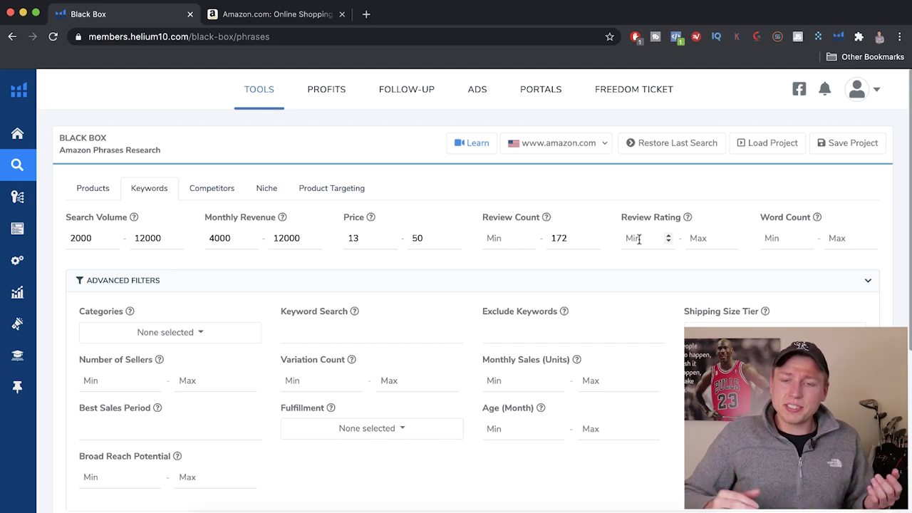
pyautogui.click(692, 242)
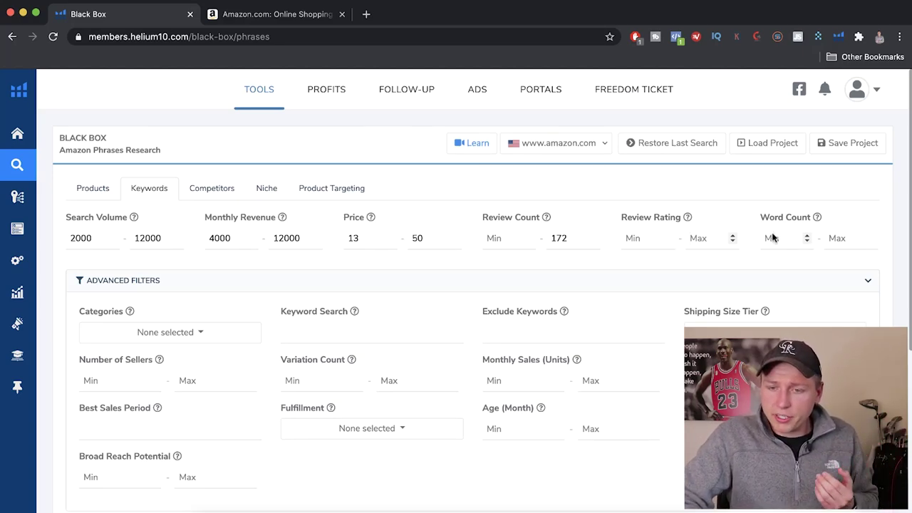
# Set the minimum word count of the keyword phrase to 3, with no maximum.
pyautogui.moveTo(758, 217); pyautogui.dragTo(815, 219)
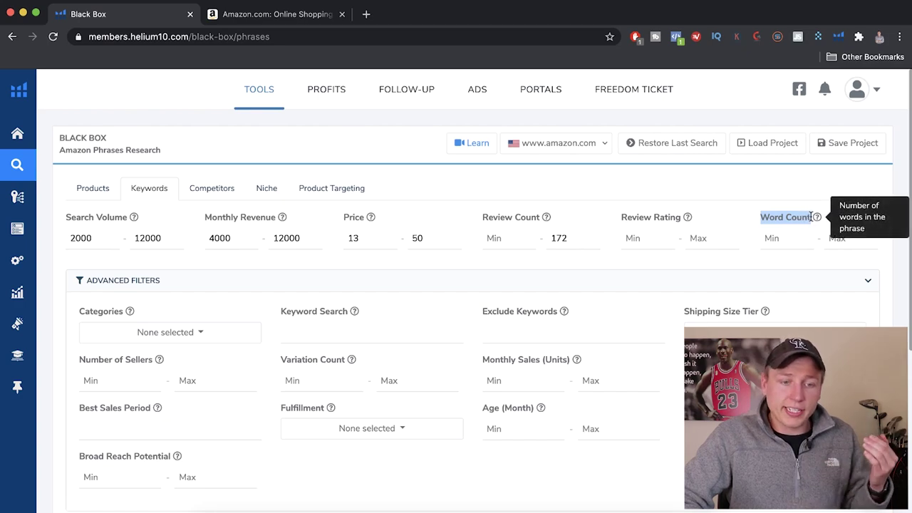
pyautogui.click(780, 239)
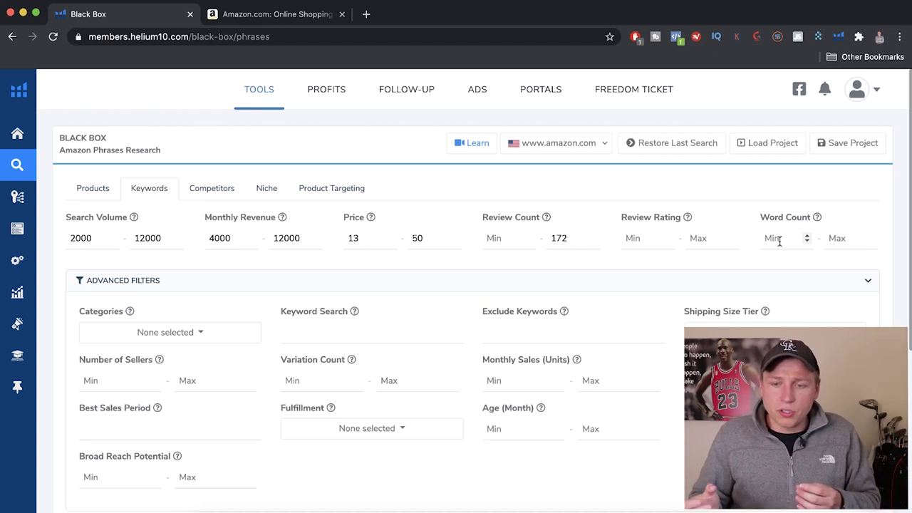
pyautogui.write('3')
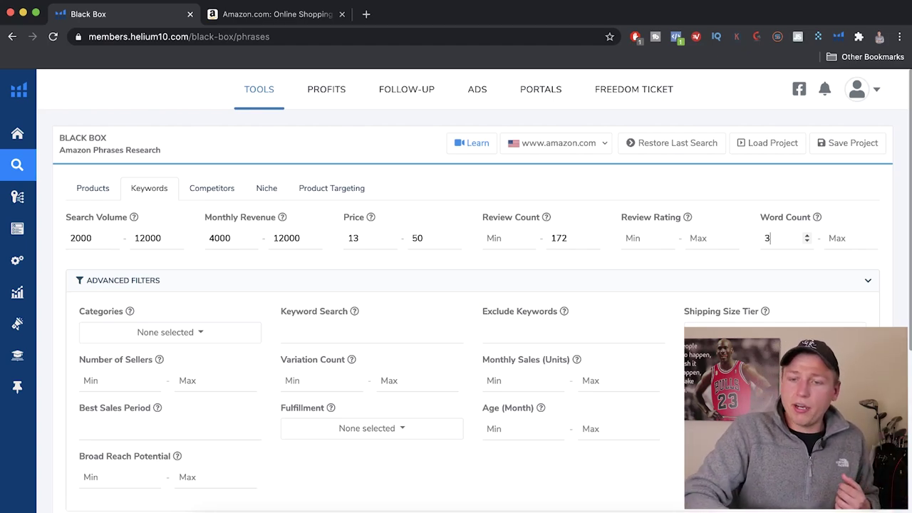
pyautogui.click(852, 239)
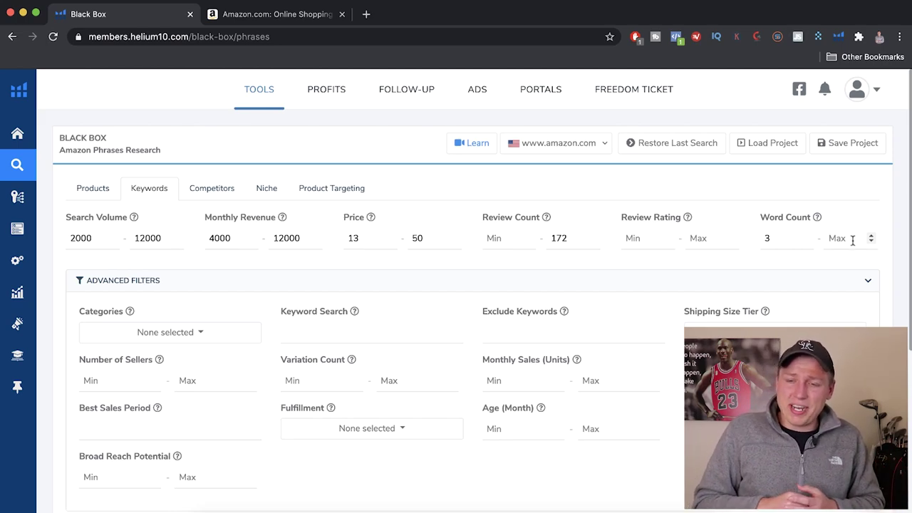
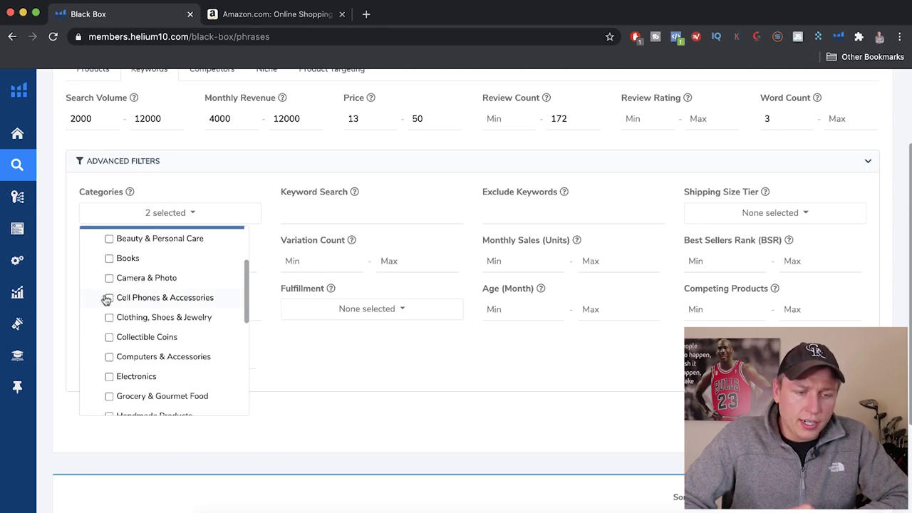
# Add Health & Household, Home & Kitchen, Industrial & Scientific, and Kitchen & Dining to the category filter.
pyautogui.scroll(-2, 168, 330)
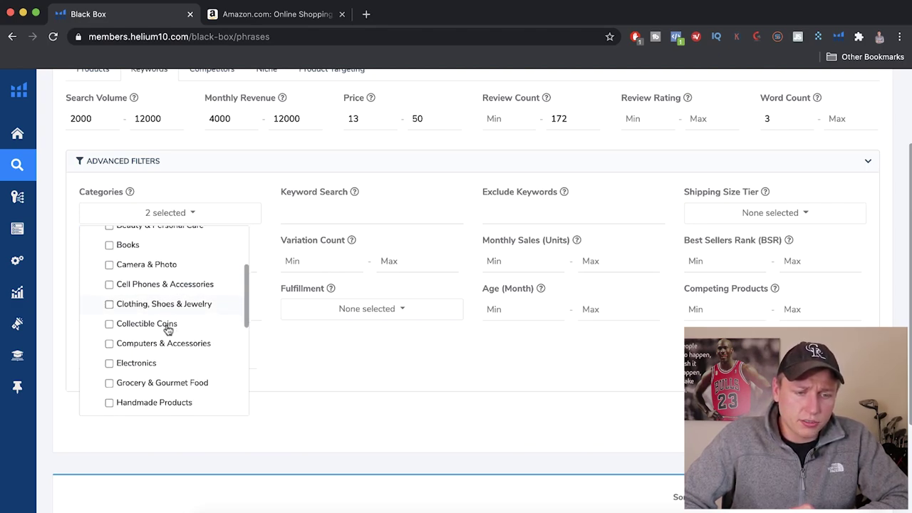
pyautogui.scroll(-4, 168, 329)
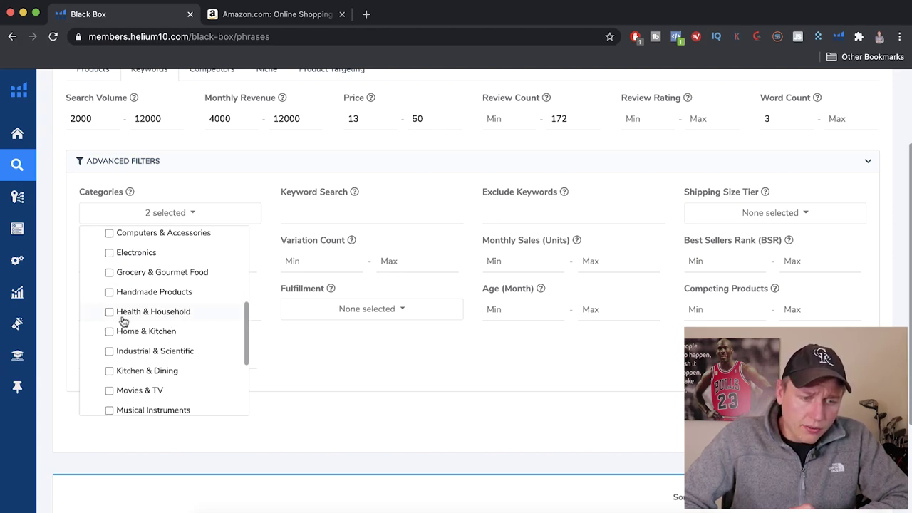
pyautogui.click(121, 315)
pyautogui.click(120, 332)
pyautogui.click(120, 352)
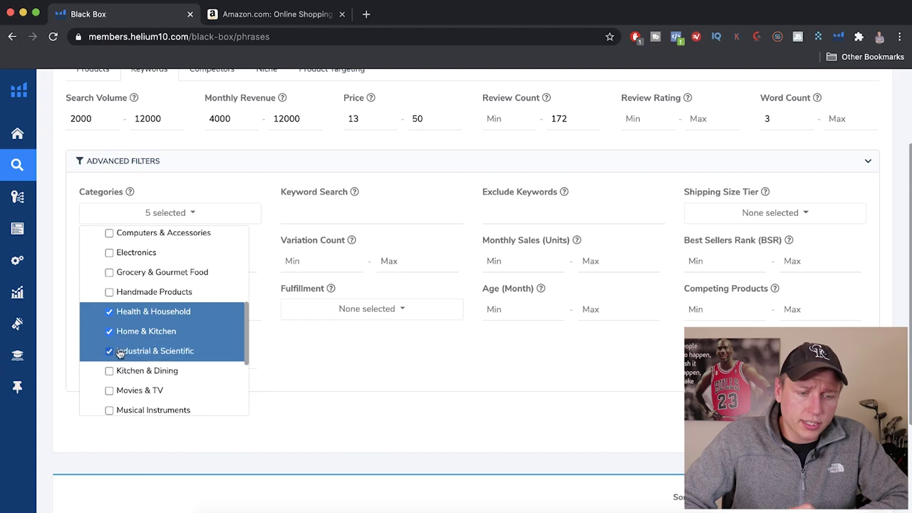
pyautogui.scroll(-2, 120, 352)
pyautogui.click(121, 324)
# Add Office Products, Patio, Lawn & Garden, Pet Supplies, and Tools & Home Improvement to the category filter.
pyautogui.scroll(-1, 126, 338)
pyautogui.click(129, 353)
pyautogui.click(132, 364)
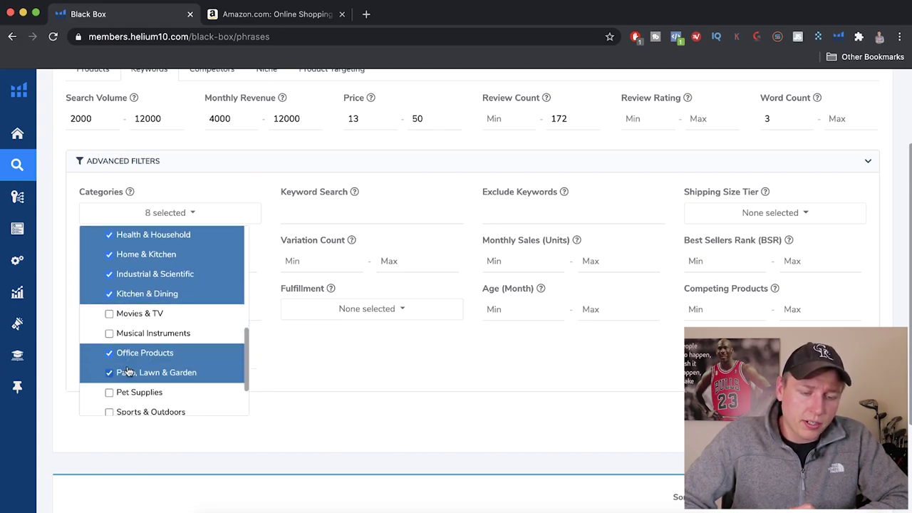
pyautogui.scroll(-2, 130, 367)
pyautogui.click(129, 345)
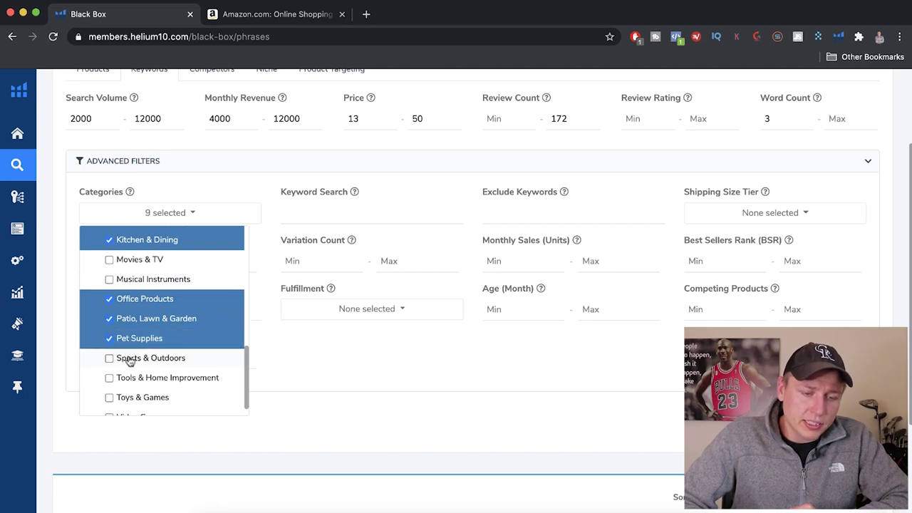
pyautogui.scroll(-1, 150, 363)
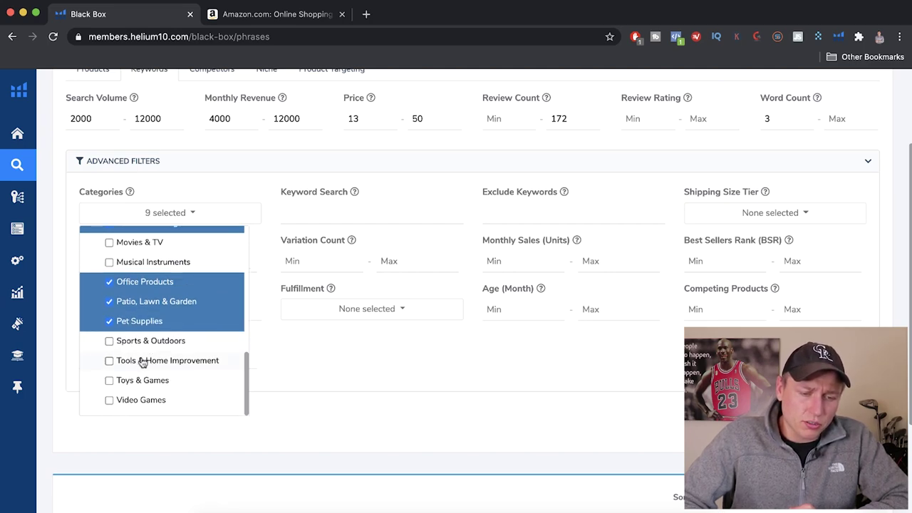
pyautogui.click(110, 362)
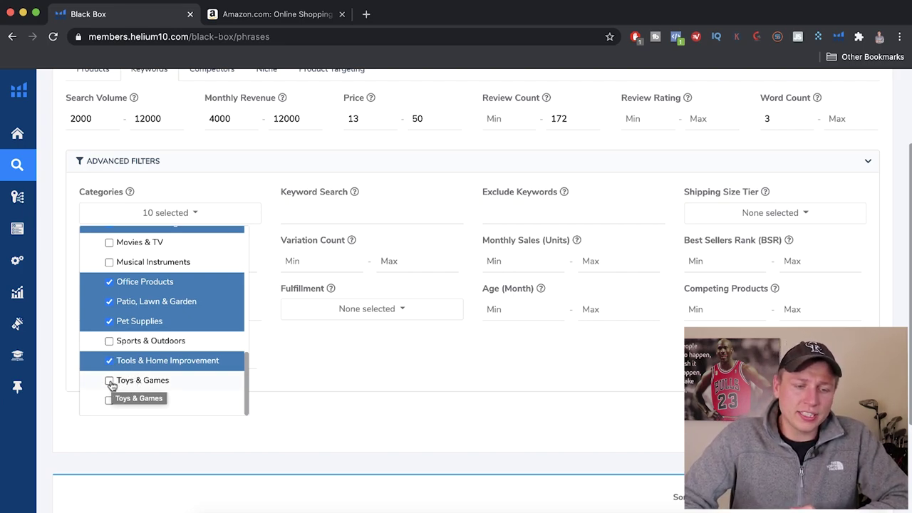
pyautogui.scroll(3, 126, 362)
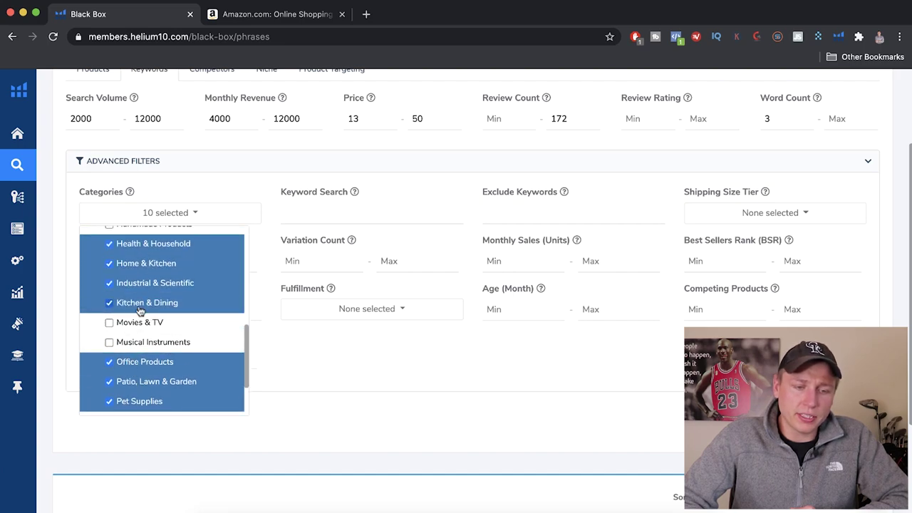
# Check the selected entries in the category filter and close its list.
pyautogui.scroll(5, 132, 296)
pyautogui.scroll(2, 119, 321)
pyautogui.scroll(-3, 163, 319)
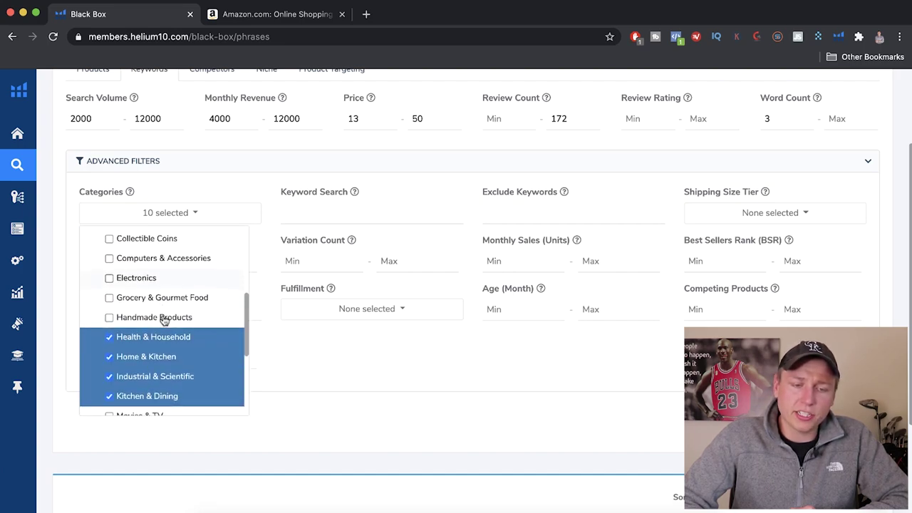
pyautogui.scroll(-5, 163, 320)
pyautogui.click(377, 389)
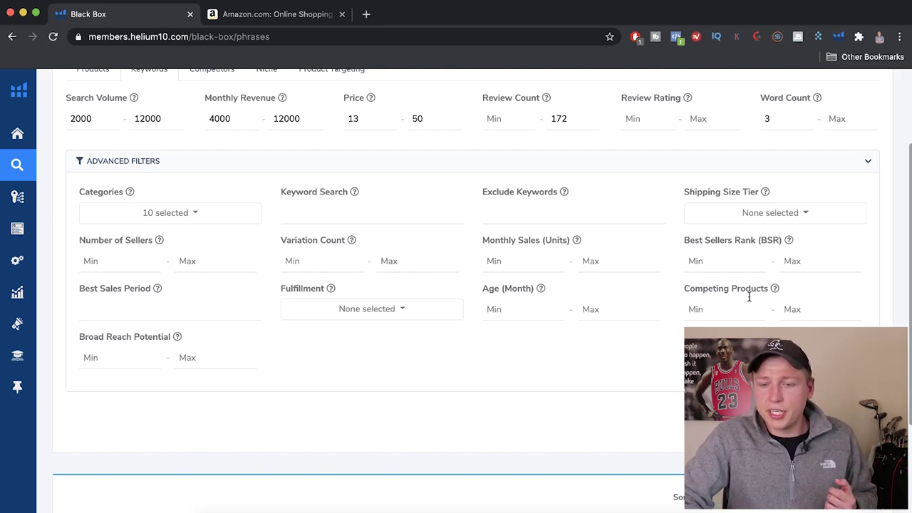
# Set the shipping size tier filter to Small Standard-Size, Large Standard-Size, Small Oversize, and Medium Oversize.
pyautogui.click(811, 215)
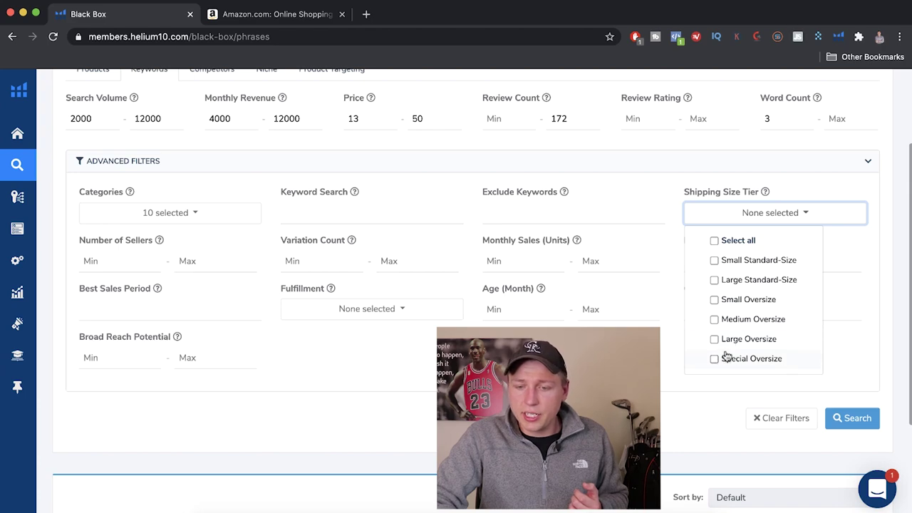
pyautogui.click(714, 263)
pyautogui.click(714, 280)
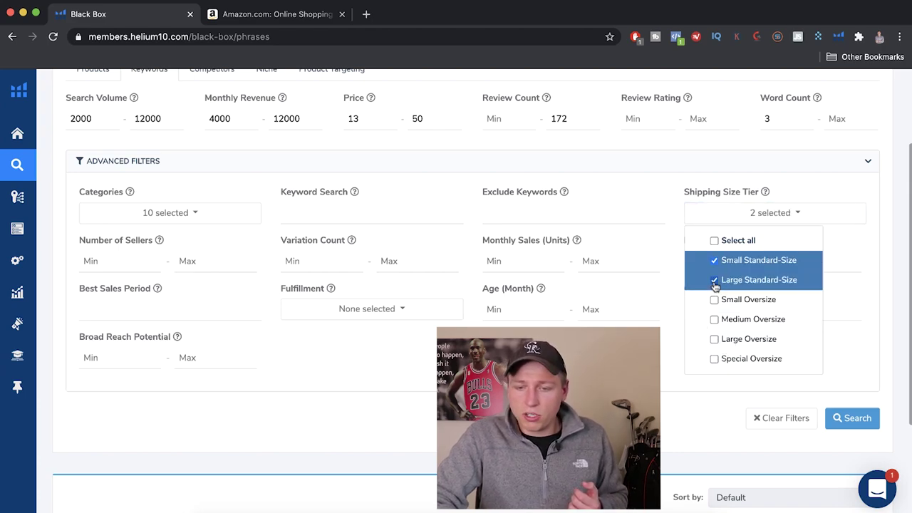
pyautogui.click(714, 299)
pyautogui.click(715, 320)
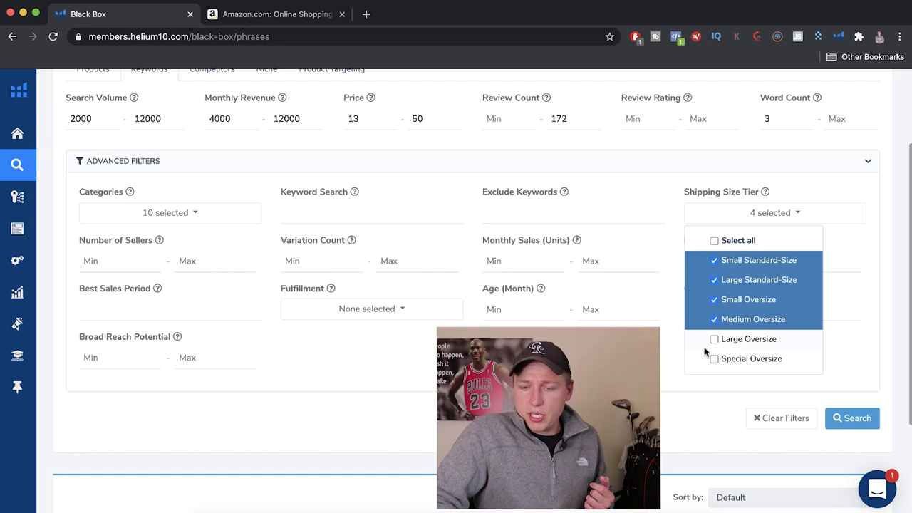
pyautogui.click(605, 359)
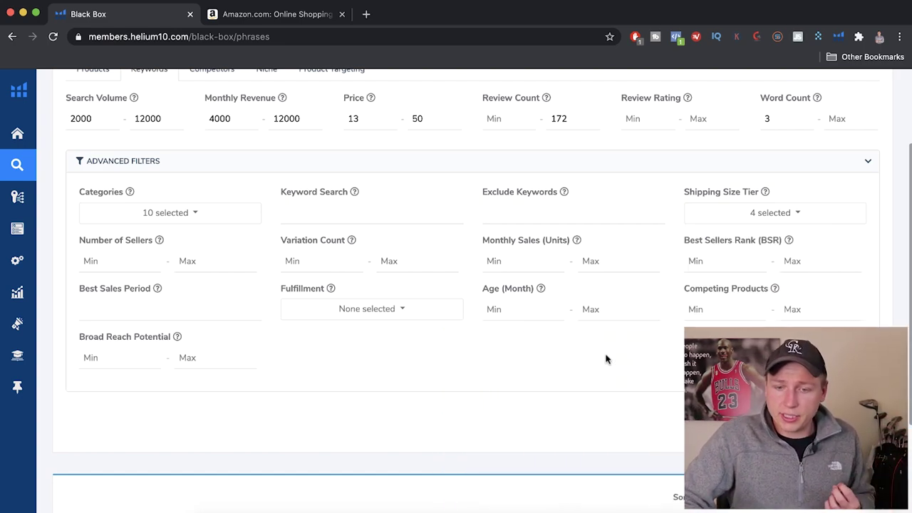
# Run the keyword search with the configured filters.
pyautogui.scroll(-1, 606, 358)
pyautogui.scroll(-2, 617, 444)
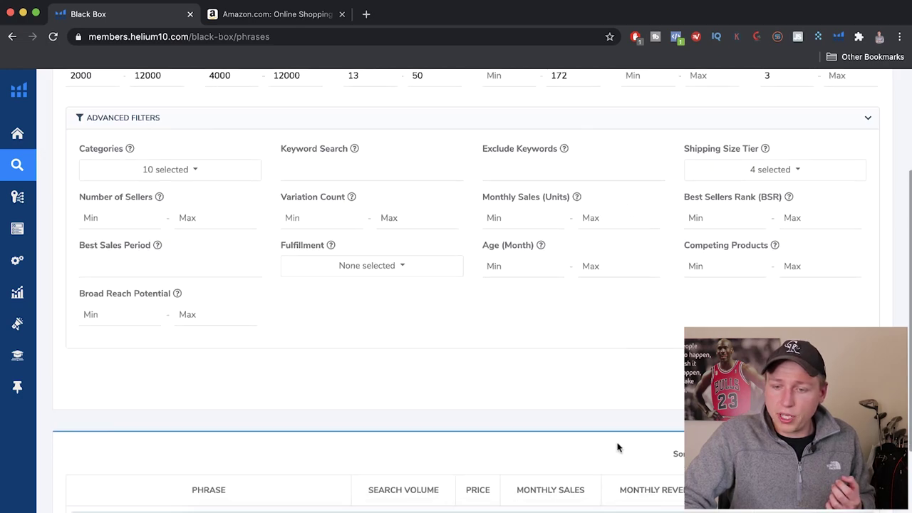
pyautogui.scroll(-1, 618, 446)
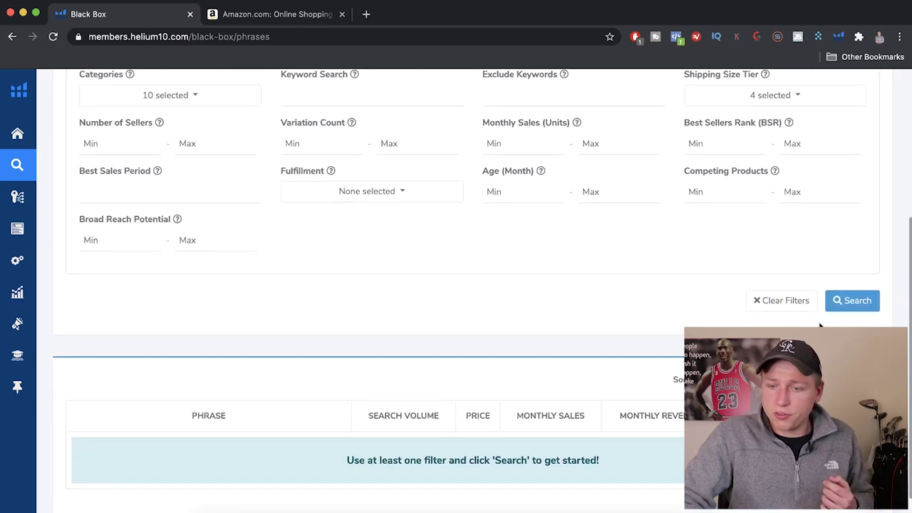
pyautogui.click(853, 303)
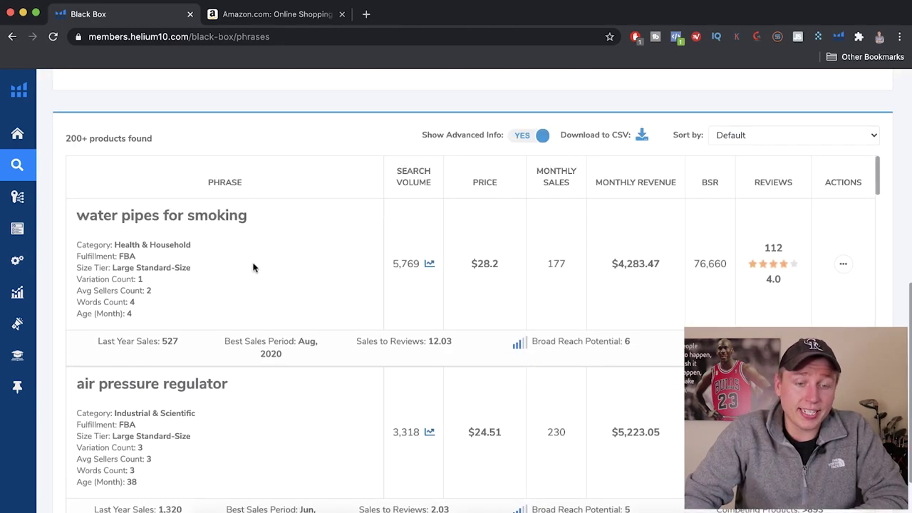
# Examine the first result, "water pipes for smoking", and scan the phrases below it for their revenue and reviews.
pyautogui.moveTo(249, 220); pyautogui.dragTo(80, 215)
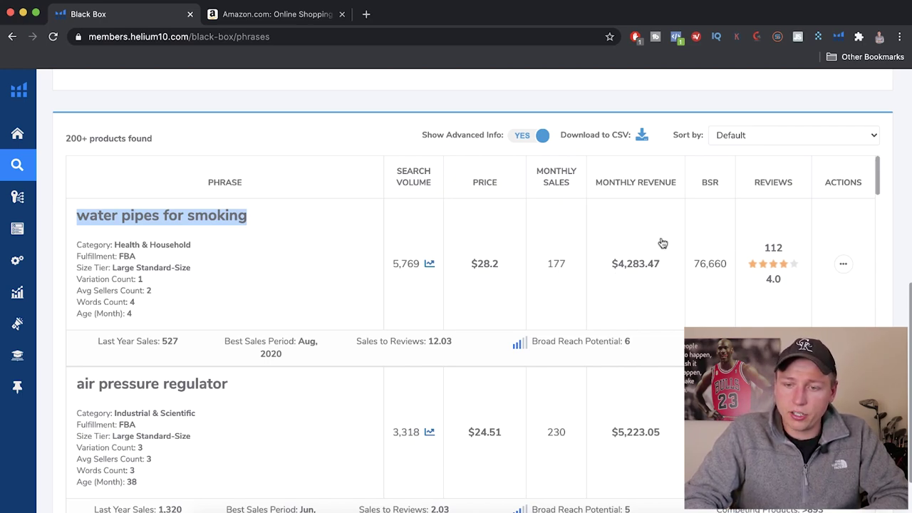
pyautogui.click(290, 248)
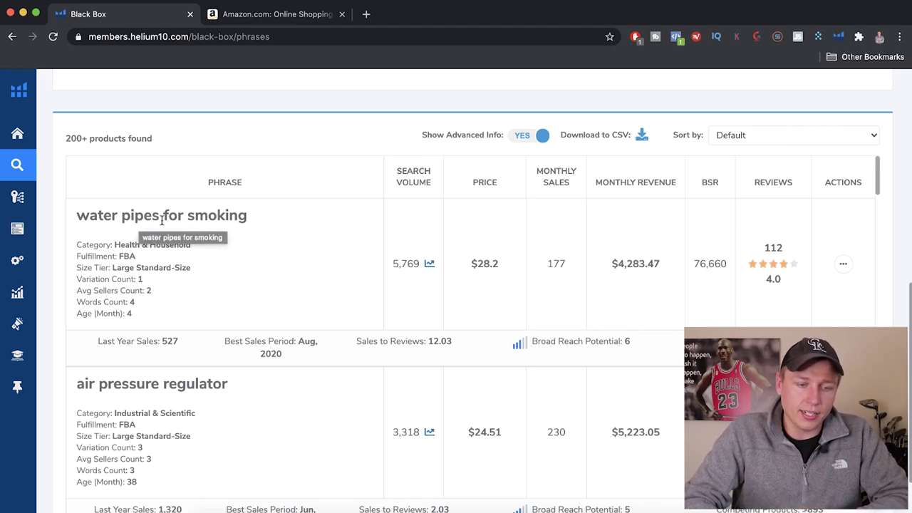
pyautogui.scroll(-20, 277, 308)
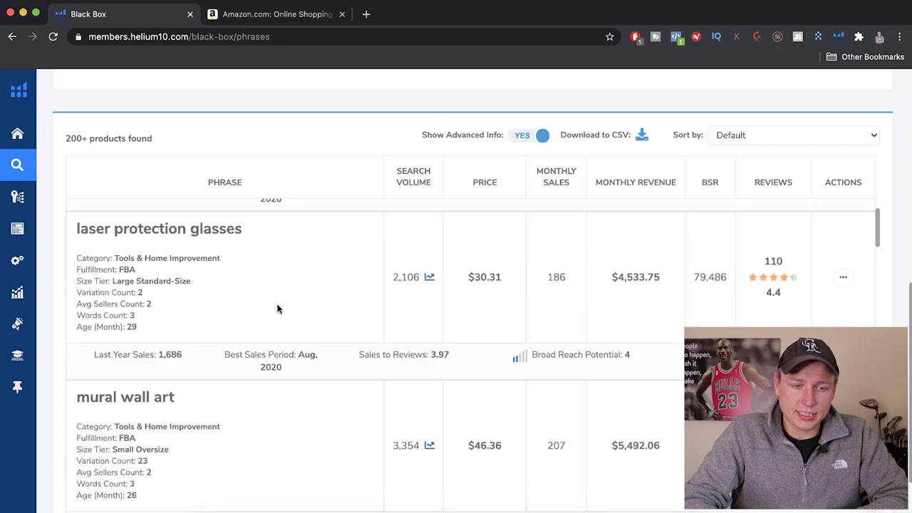
# Go to page 10 of the search results.
pyautogui.scroll(-4, 278, 308)
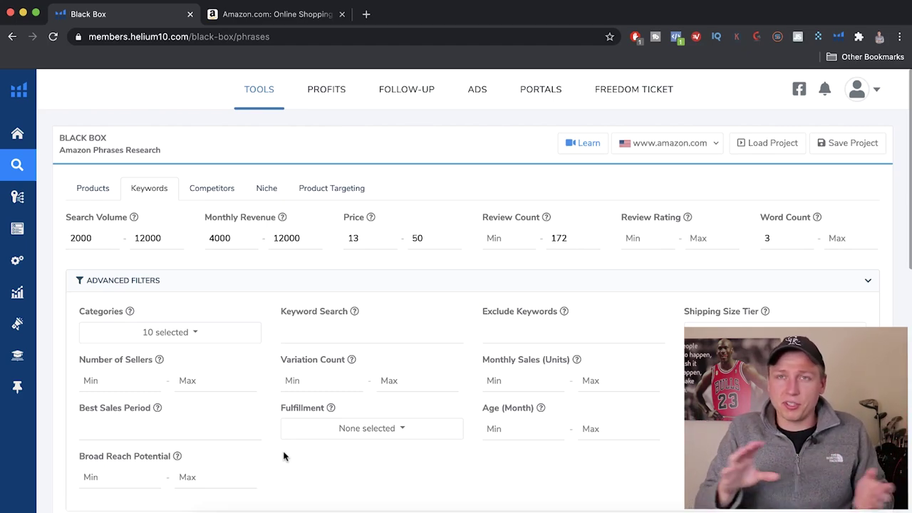
pyautogui.scroll(-10, 284, 456)
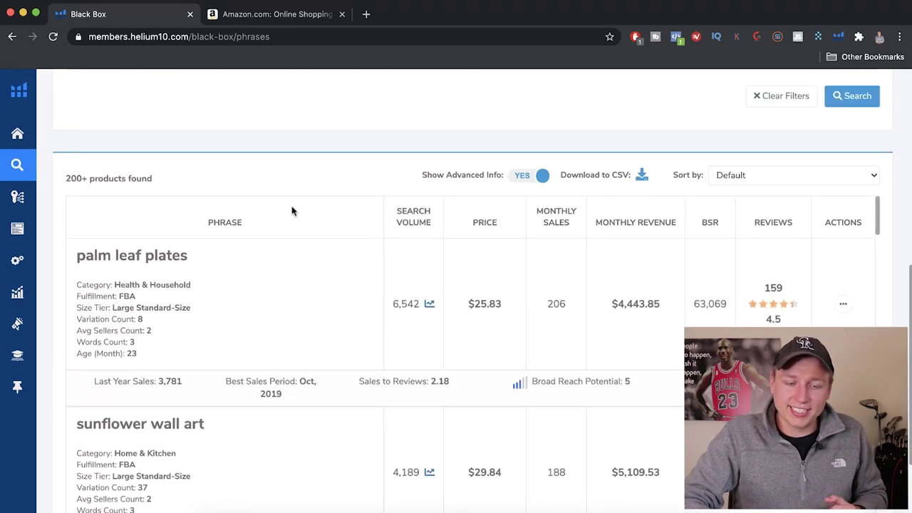
pyautogui.scroll(-3, 291, 210)
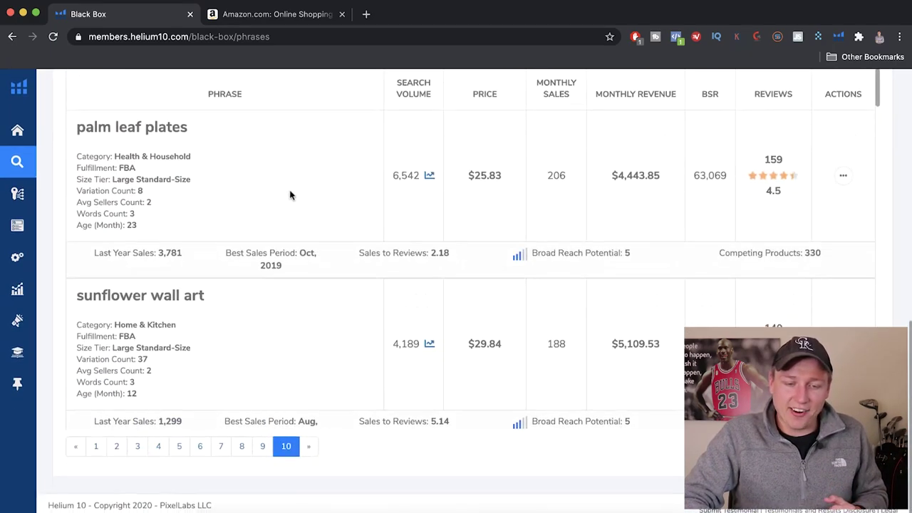
pyautogui.click(285, 454)
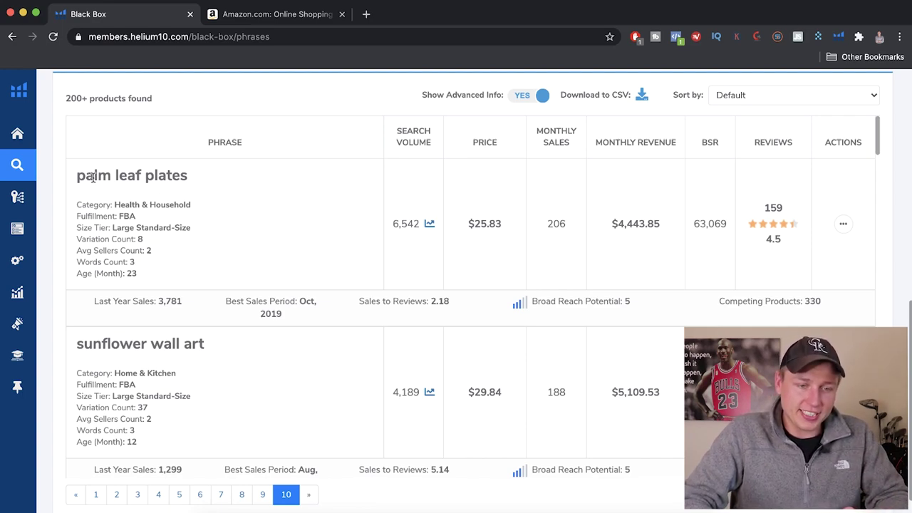
# View the phrase "palm leaf plates" on Amazon from its result row.
pyautogui.moveTo(76, 177); pyautogui.dragTo(186, 173)
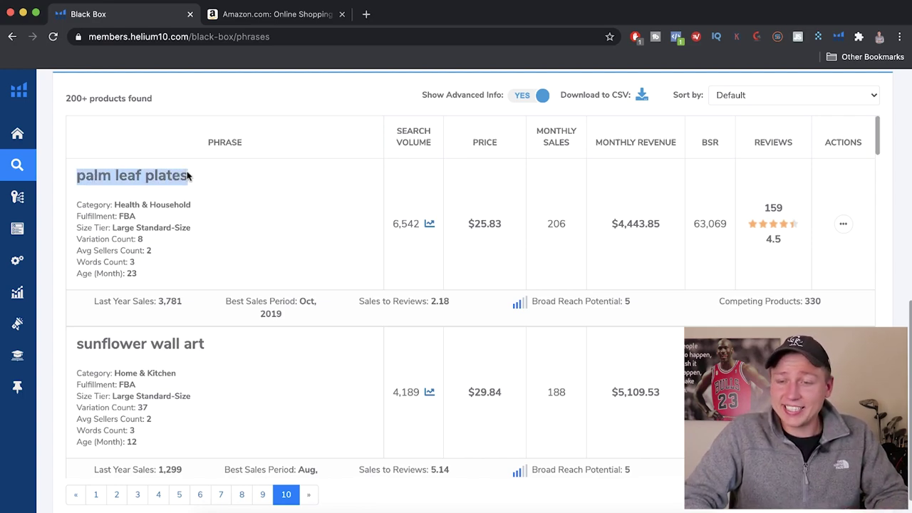
pyautogui.click(845, 225)
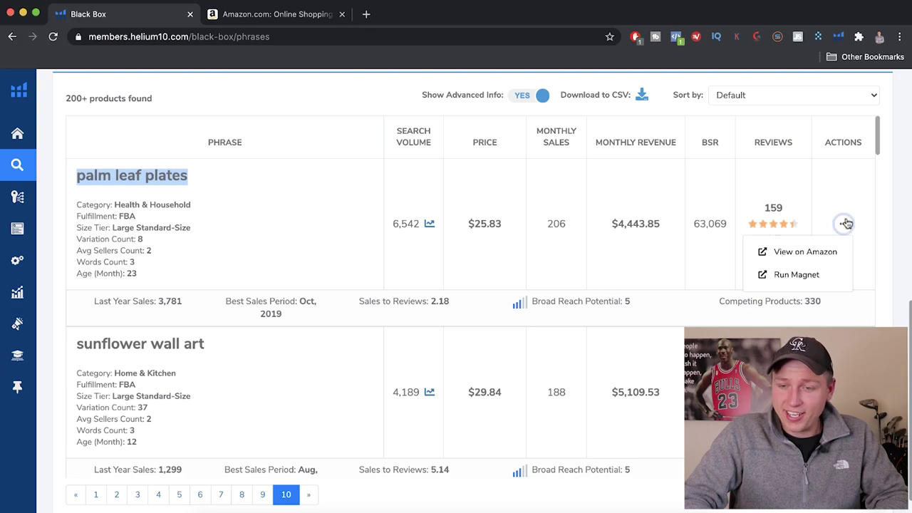
pyautogui.click(810, 259)
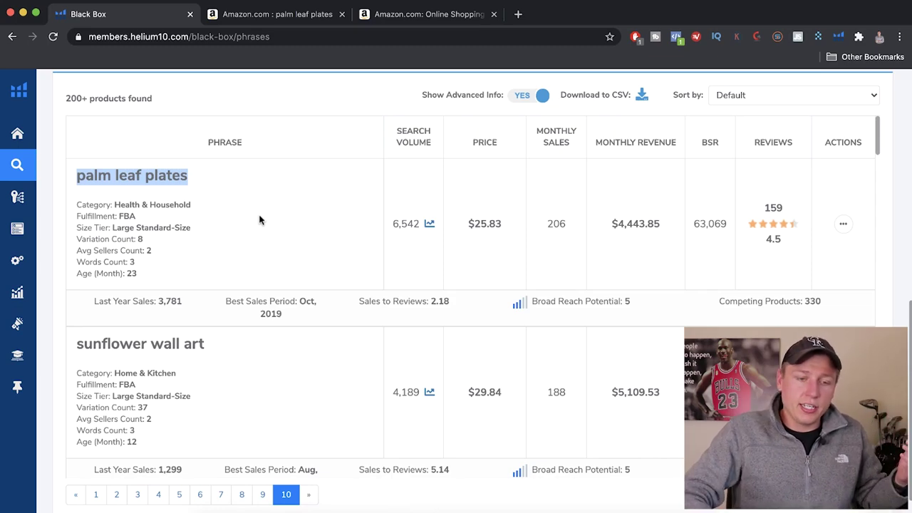
# View the phrases "egg baskets for fresh eggs" and "white claw tapestry" on Amazon.
pyautogui.scroll(-3, 278, 327)
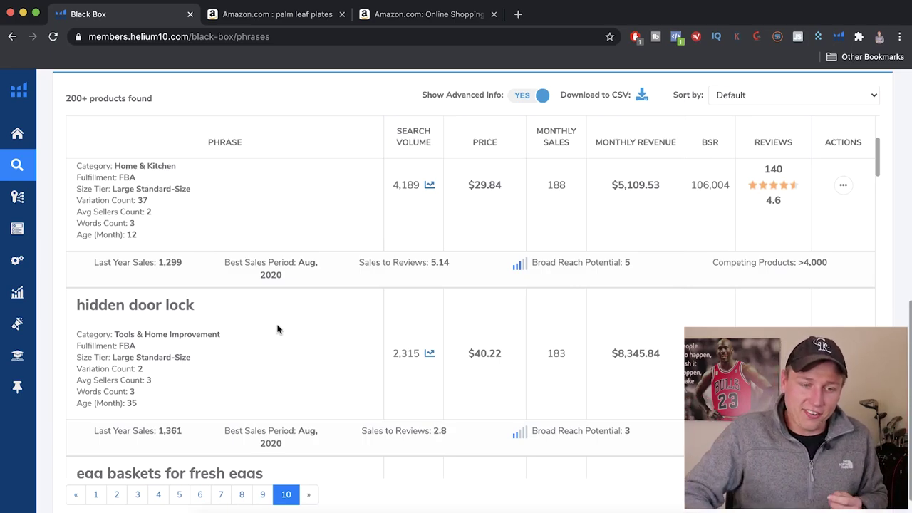
pyautogui.scroll(-2, 308, 293)
pyautogui.scroll(-2, 308, 293)
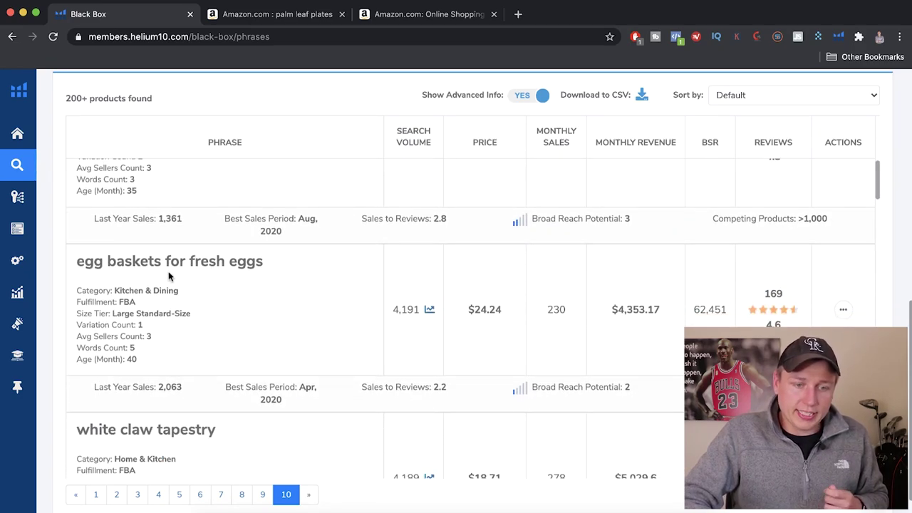
pyautogui.click(843, 309)
pyautogui.click(784, 338)
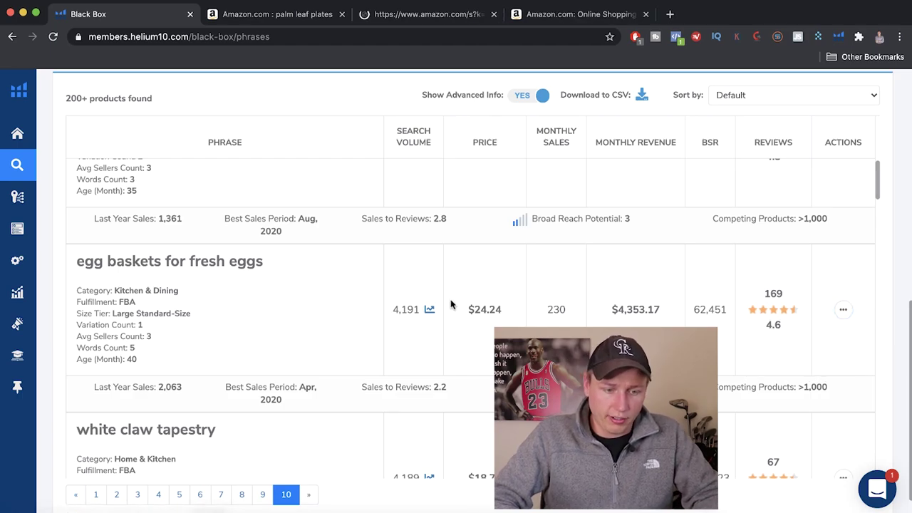
pyautogui.scroll(-2, 361, 307)
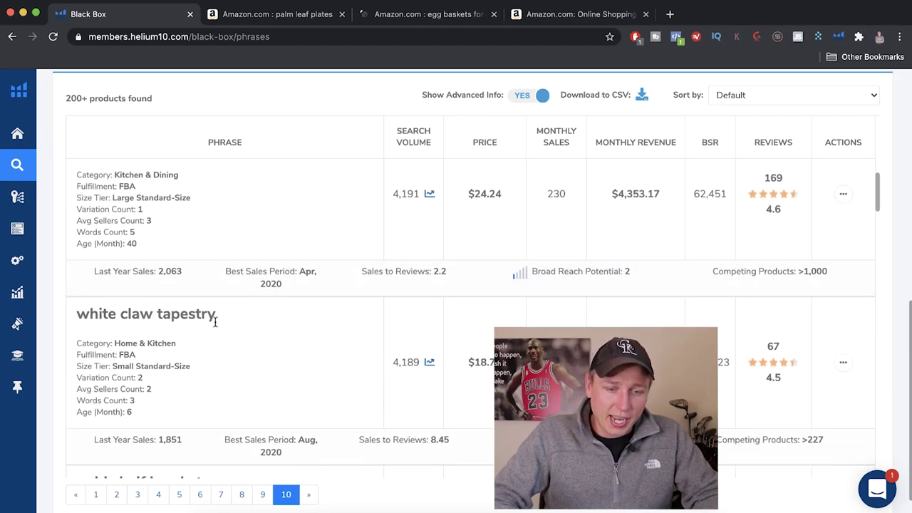
pyautogui.scroll(-1, 264, 348)
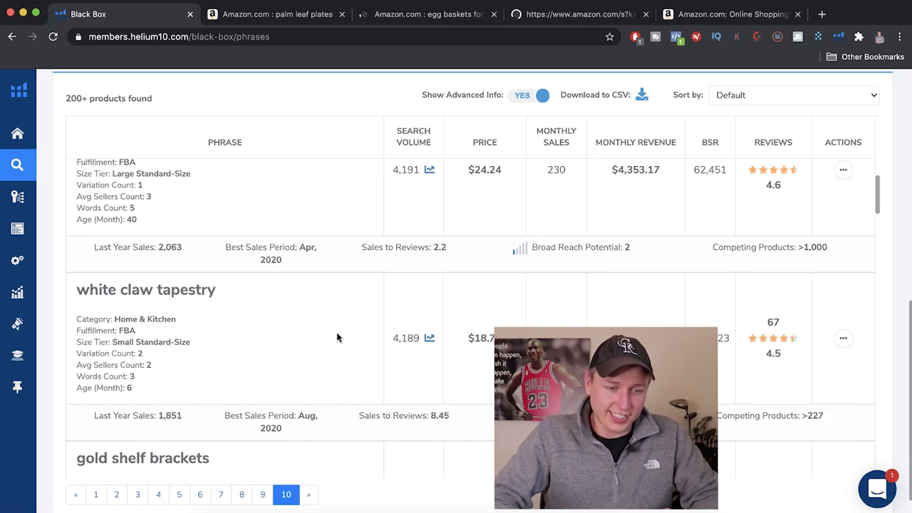
# Find the phrase "farmhouse paper towel holder" further down the results and view it on Amazon.
pyautogui.scroll(-3, 338, 337)
pyautogui.scroll(-3, 338, 338)
pyautogui.scroll(-4, 338, 338)
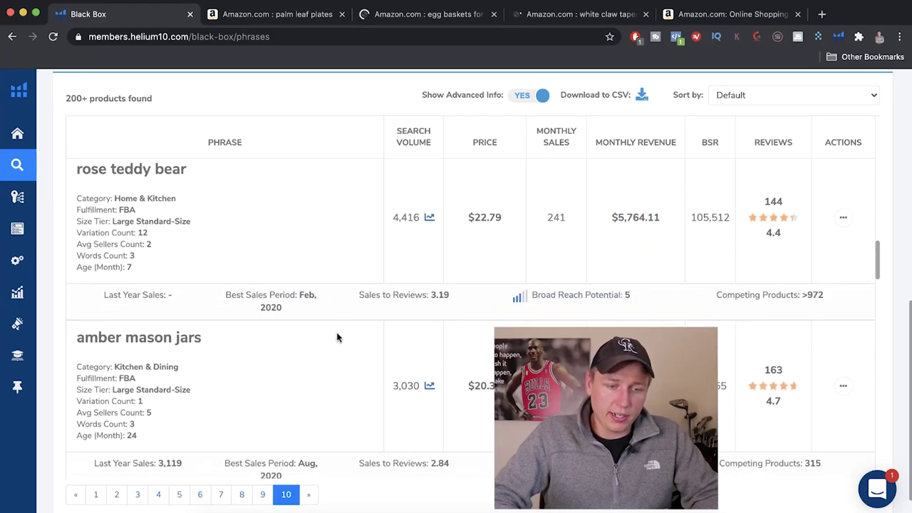
pyautogui.scroll(-3, 276, 370)
pyautogui.scroll(-3, 277, 369)
pyautogui.scroll(-3, 277, 370)
pyautogui.scroll(-1, 277, 370)
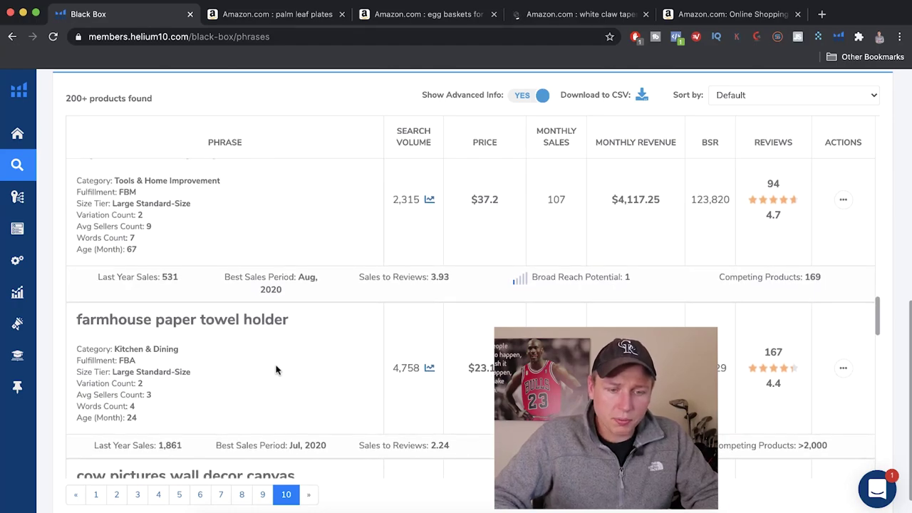
pyautogui.scroll(-1, 276, 369)
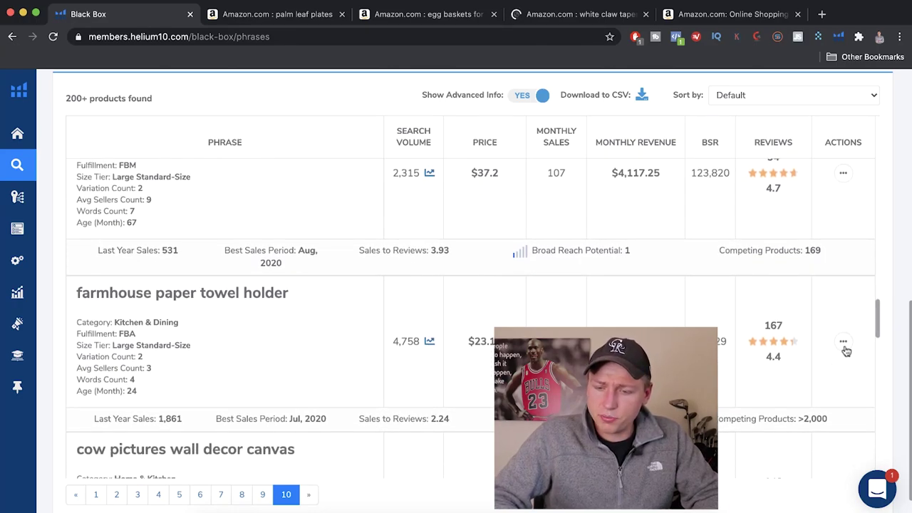
pyautogui.click(805, 371)
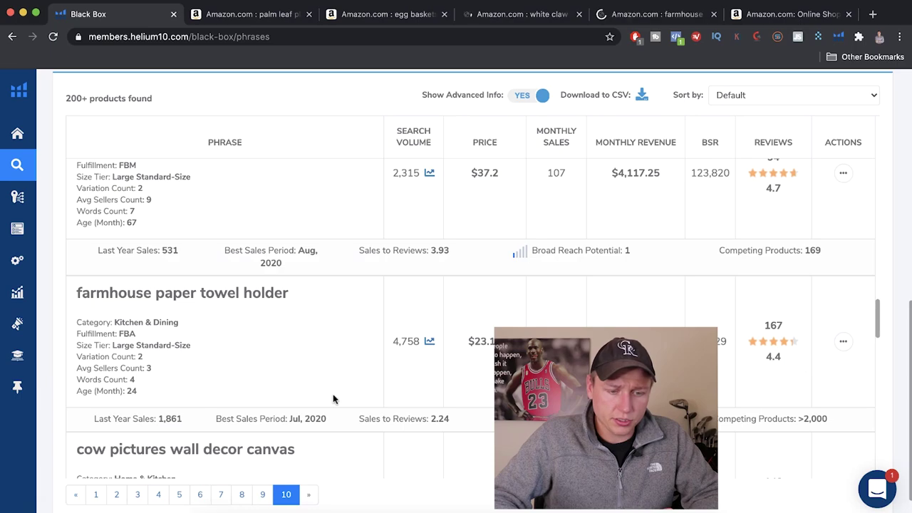
# View the phrase "cow pictures wall decor canvas" on Amazon.
pyautogui.scroll(-3, 333, 399)
pyautogui.scroll(-1, 333, 399)
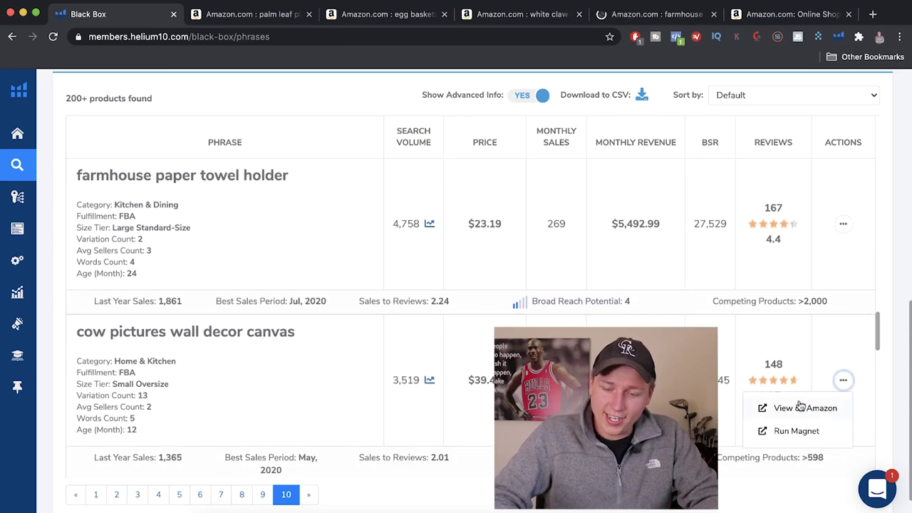
pyautogui.click(799, 409)
pyautogui.scroll(-3, 409, 374)
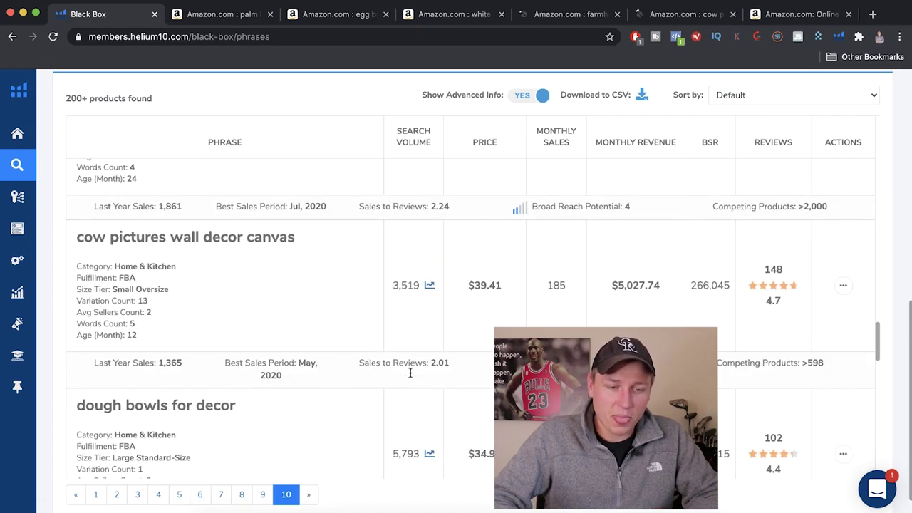
pyautogui.scroll(-5, 410, 373)
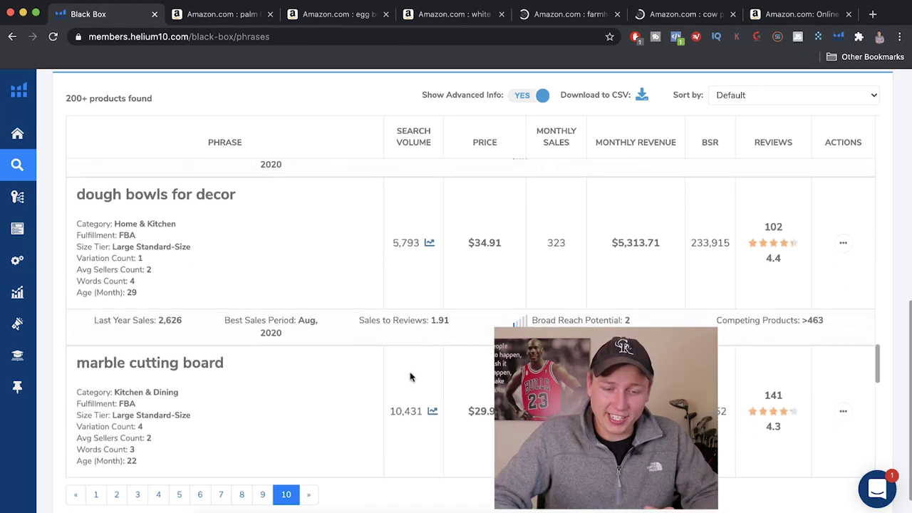
pyautogui.scroll(7, 410, 377)
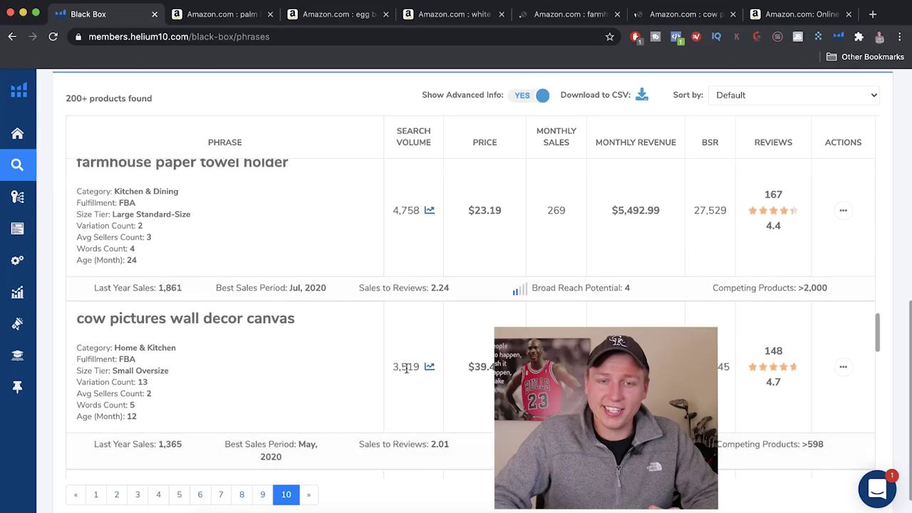
# Switch to the Amazon results for "palm leaf plates" and look through the listings' prices and ratings.
pyautogui.click(213, 16)
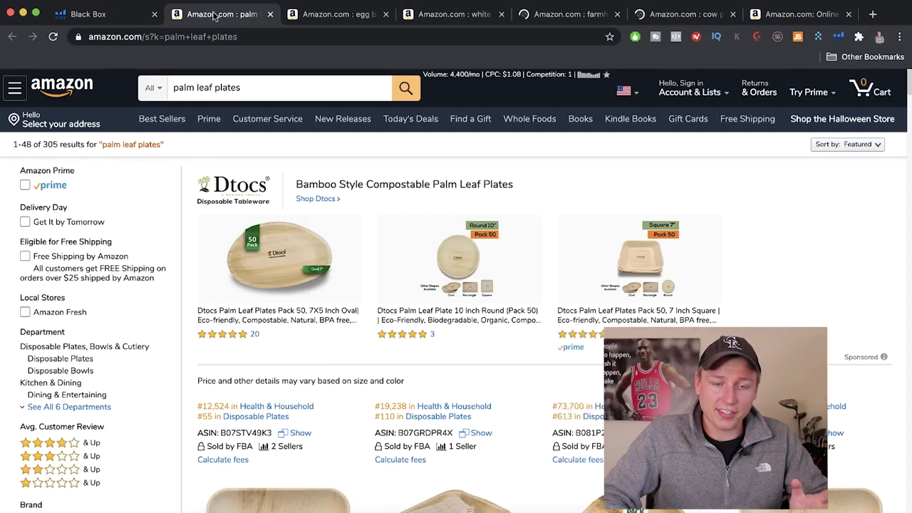
pyautogui.scroll(-4, 324, 264)
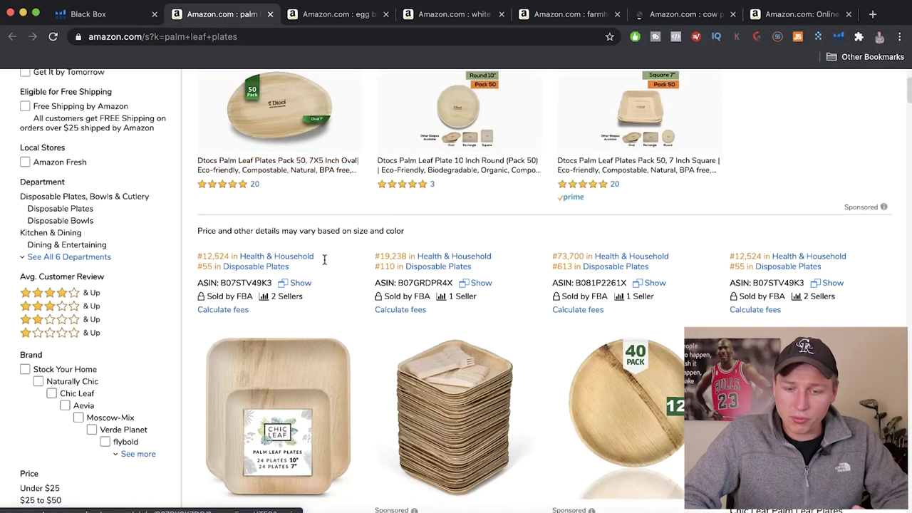
pyautogui.scroll(-2, 324, 263)
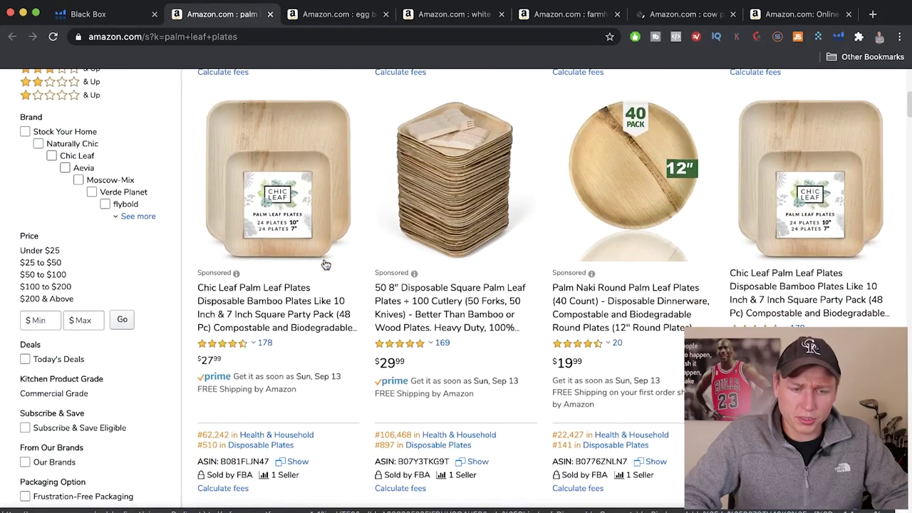
pyautogui.scroll(-4, 320, 357)
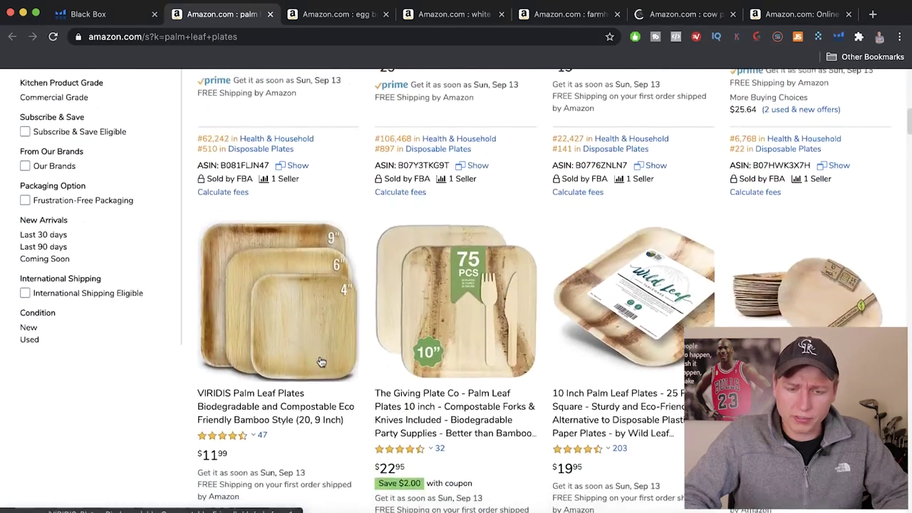
pyautogui.scroll(-1, 321, 362)
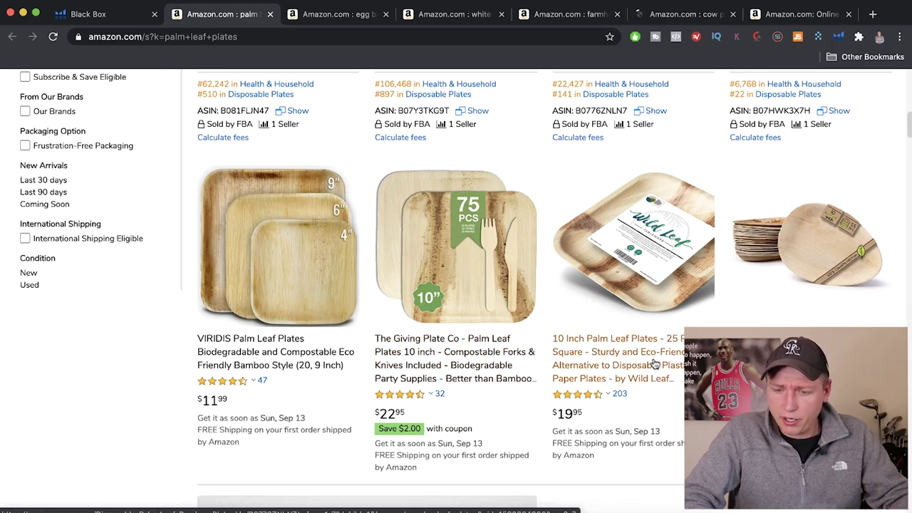
pyautogui.scroll(10, 651, 357)
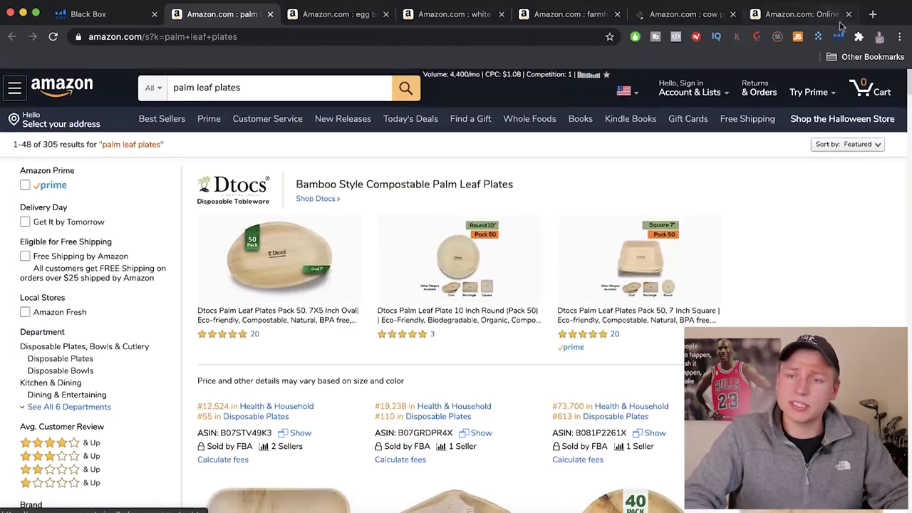
# Run Helium 10 Xray on the "palm leaf plates" results and examine the sales, revenue and review count columns.
pyautogui.click(839, 36)
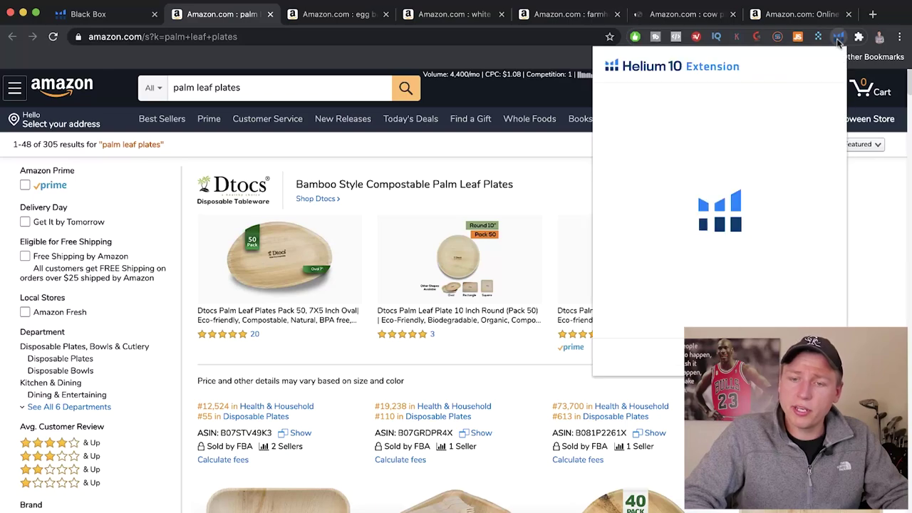
pyautogui.click(677, 140)
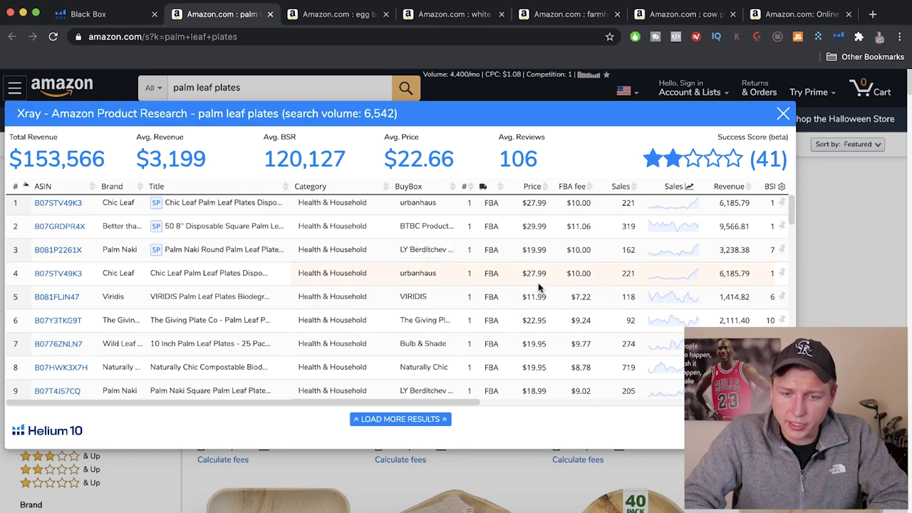
pyautogui.hscroll(3, 538, 321)
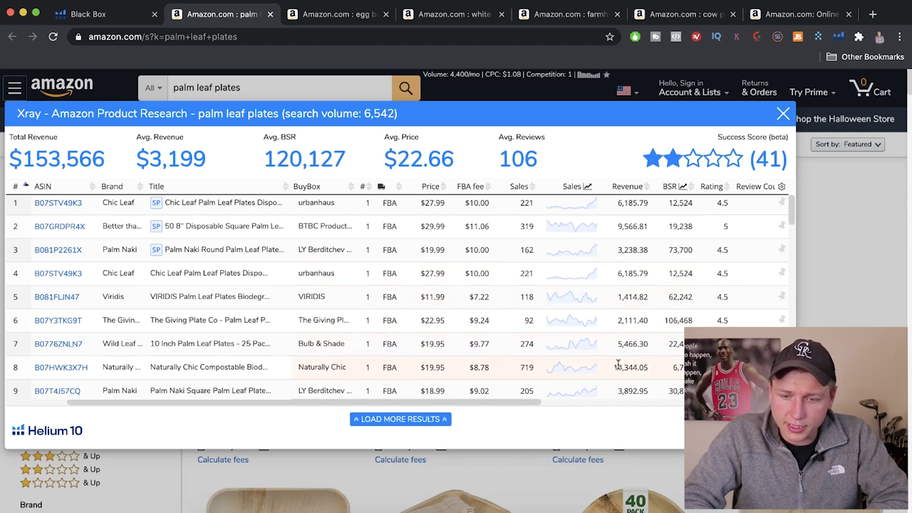
pyautogui.scroll(-1, 617, 365)
pyautogui.hscroll(4, 654, 351)
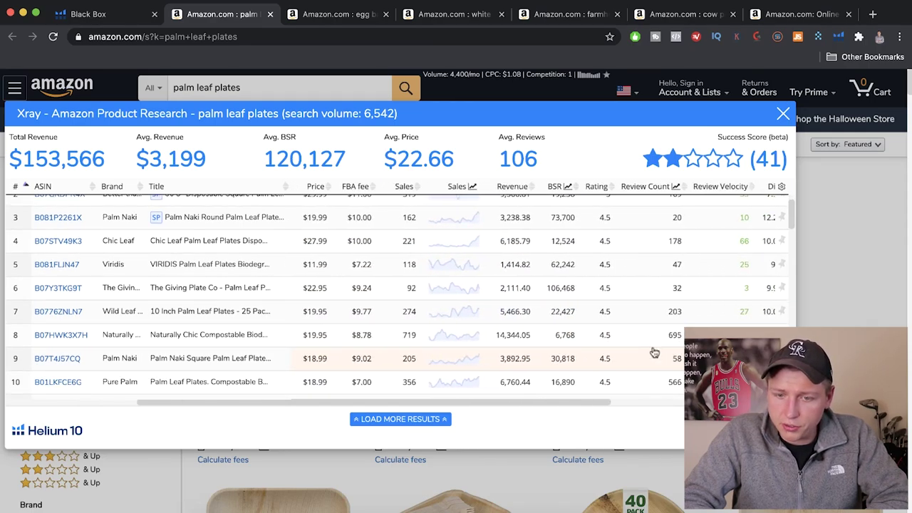
pyautogui.scroll(1, 654, 350)
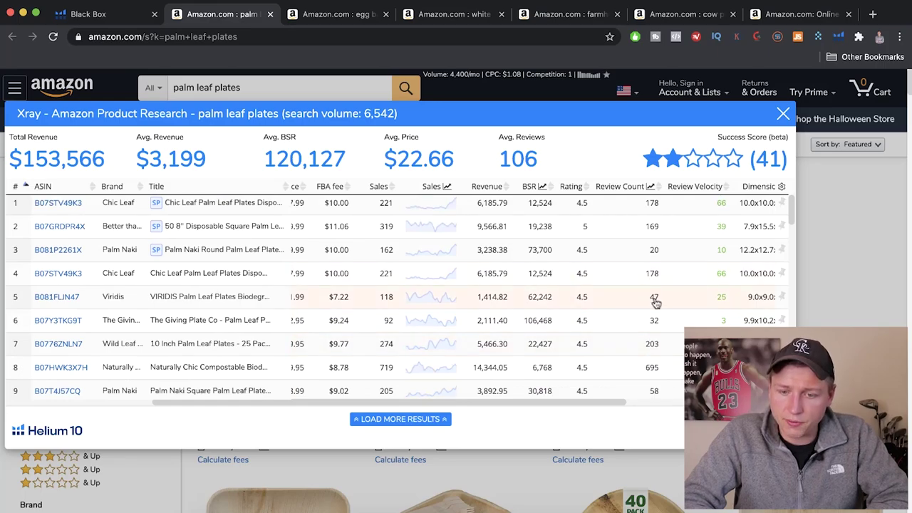
# Compare review counts, revenue, BSR and sales trends across the palm leaf plate products in the Xray table.
pyautogui.scroll(-2, 654, 348)
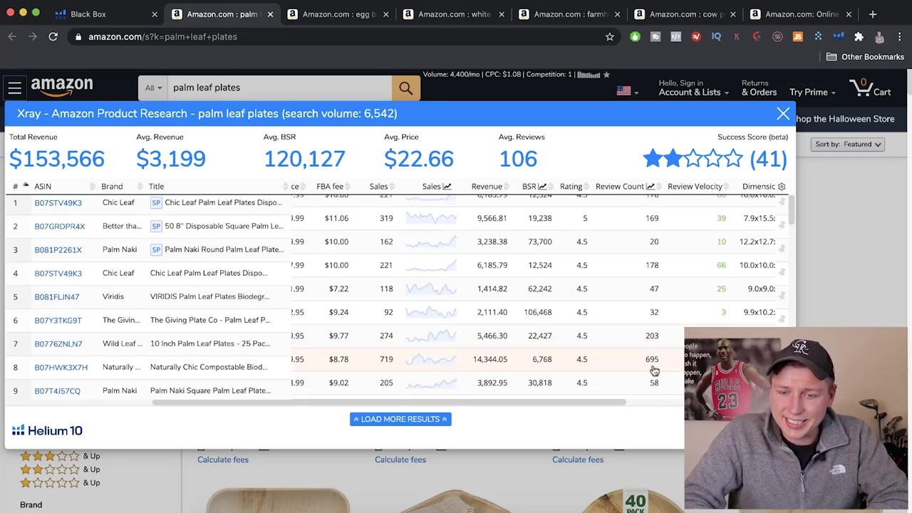
pyautogui.scroll(-1, 654, 352)
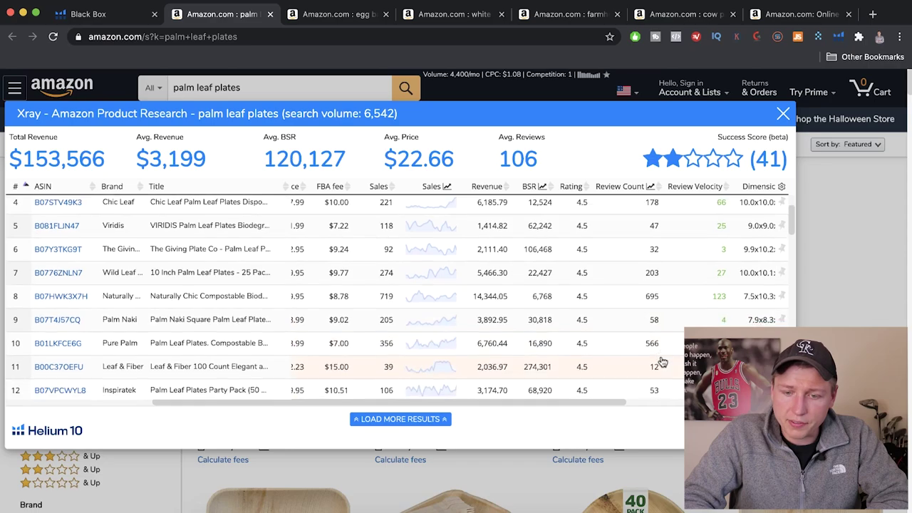
pyautogui.scroll(-1, 570, 360)
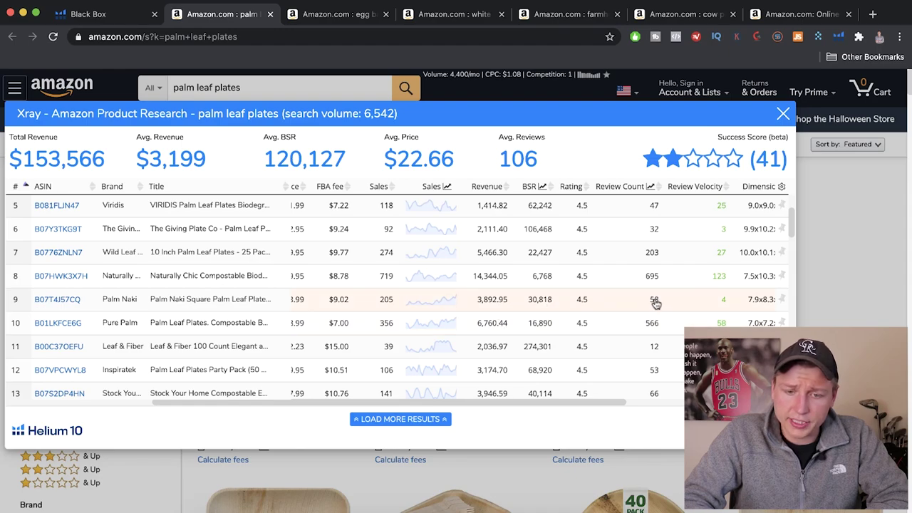
pyautogui.scroll(2, 497, 299)
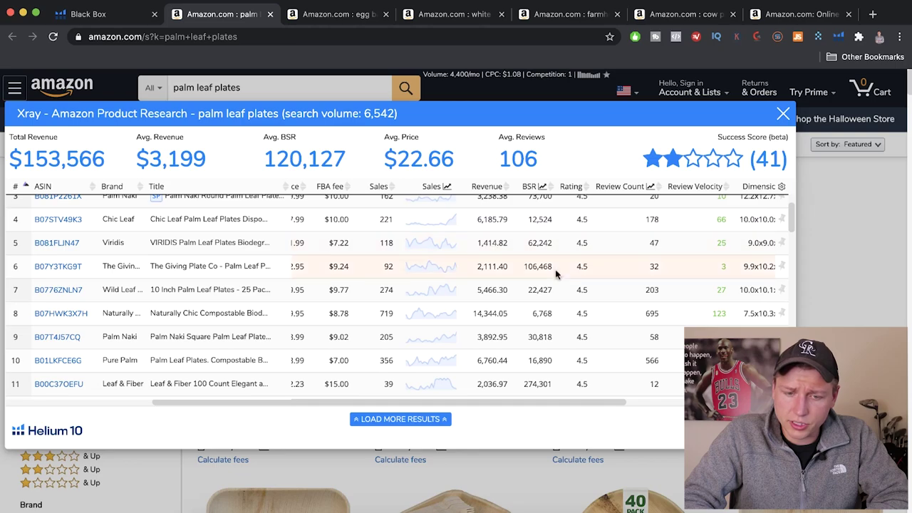
pyautogui.scroll(-3, 545, 339)
pyautogui.scroll(-1, 545, 342)
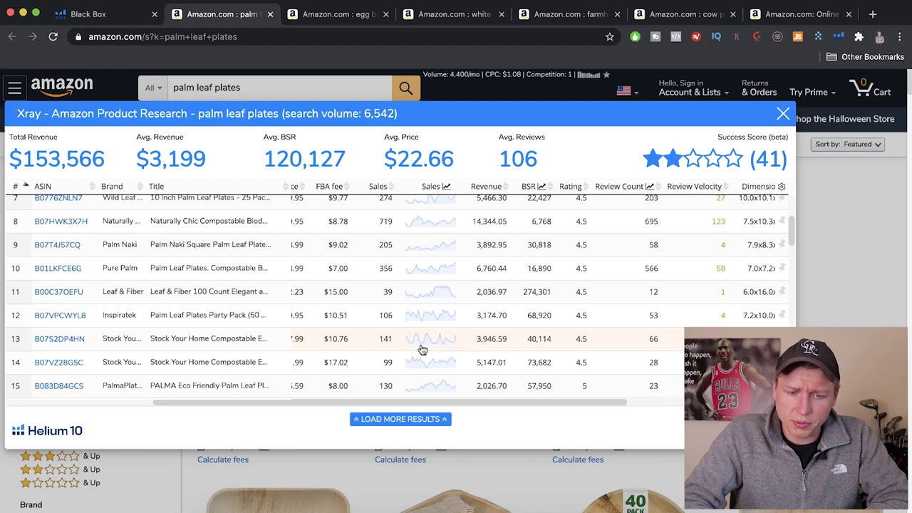
pyautogui.scroll(-3, 522, 354)
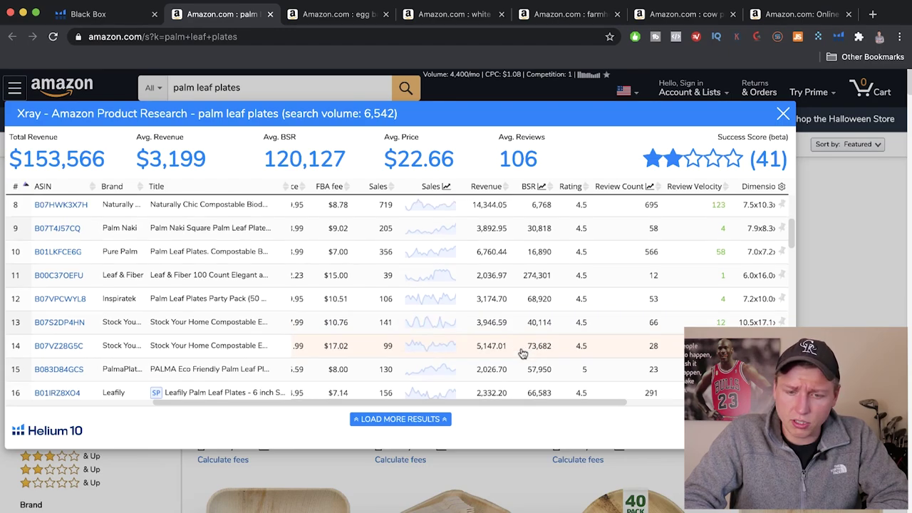
pyautogui.scroll(6, 522, 354)
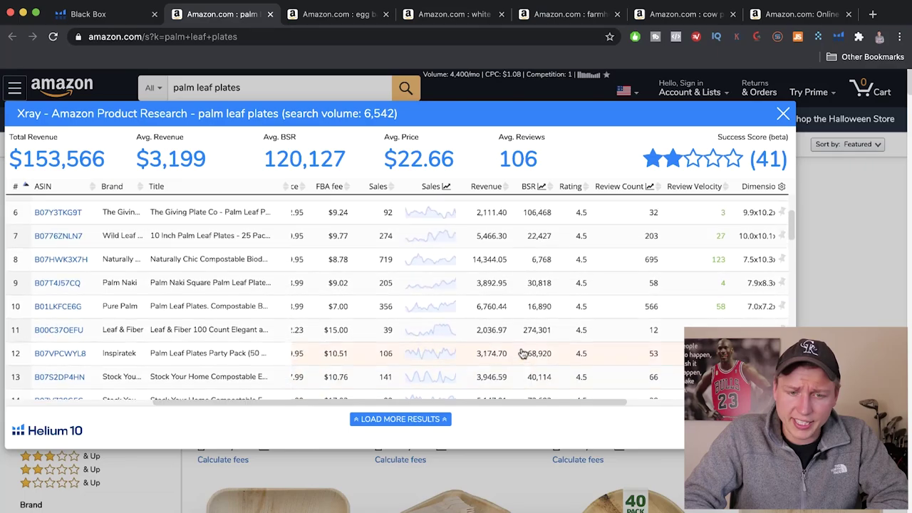
pyautogui.scroll(1, 464, 297)
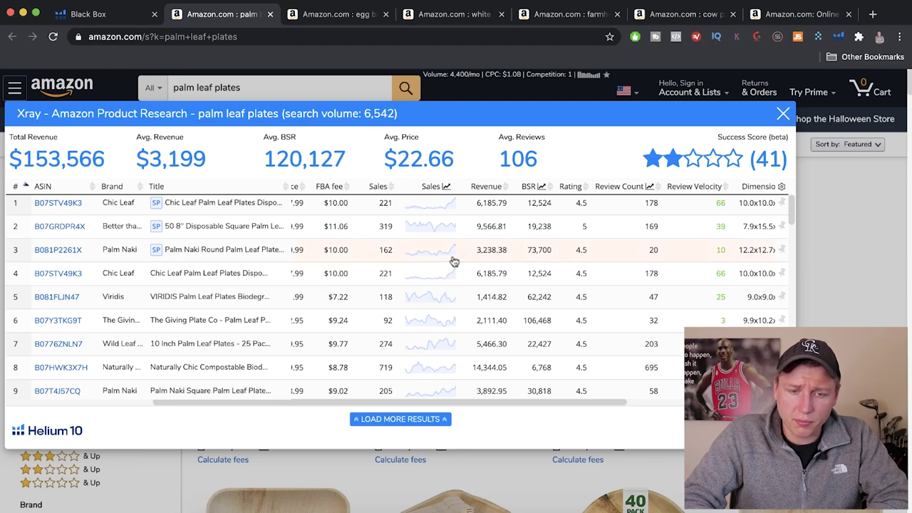
# Open the Chic Leaf product B07STV49K3 from the Xray table and show its price and sales rank history for All Time.
pyautogui.click(52, 276)
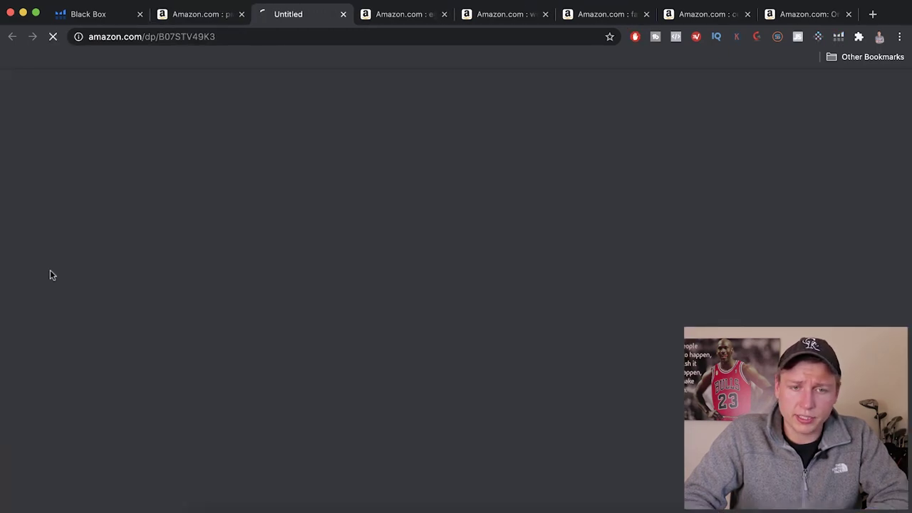
pyautogui.scroll(-1, 391, 361)
pyautogui.scroll(-10, 392, 361)
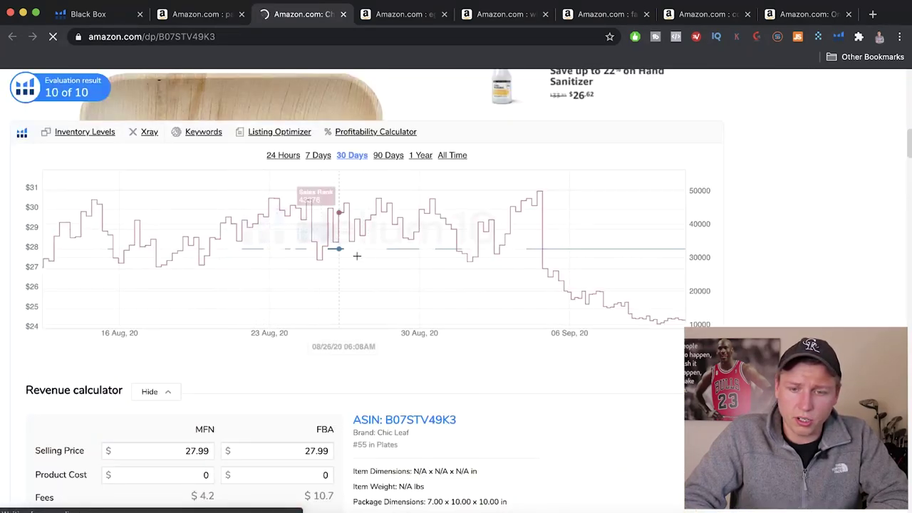
pyautogui.click(456, 156)
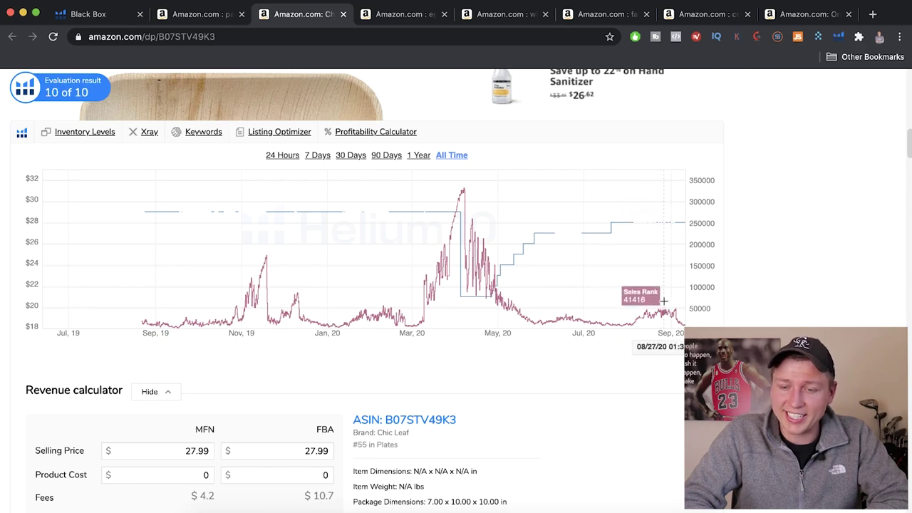
# Review the Chic Leaf listing's history chart, title, price, size options and product images.
pyautogui.scroll(3, 571, 411)
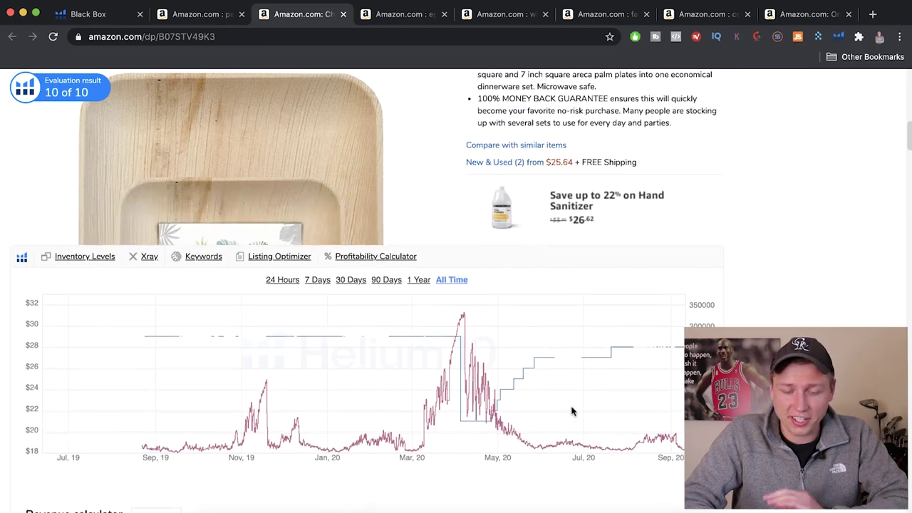
pyautogui.scroll(1, 571, 411)
pyautogui.scroll(-1, 572, 411)
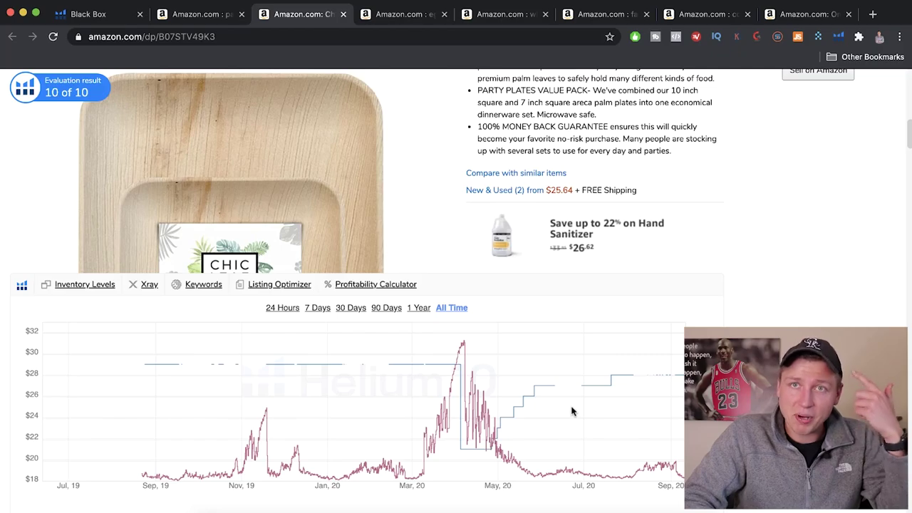
pyautogui.scroll(-1, 572, 411)
pyautogui.scroll(10, 571, 411)
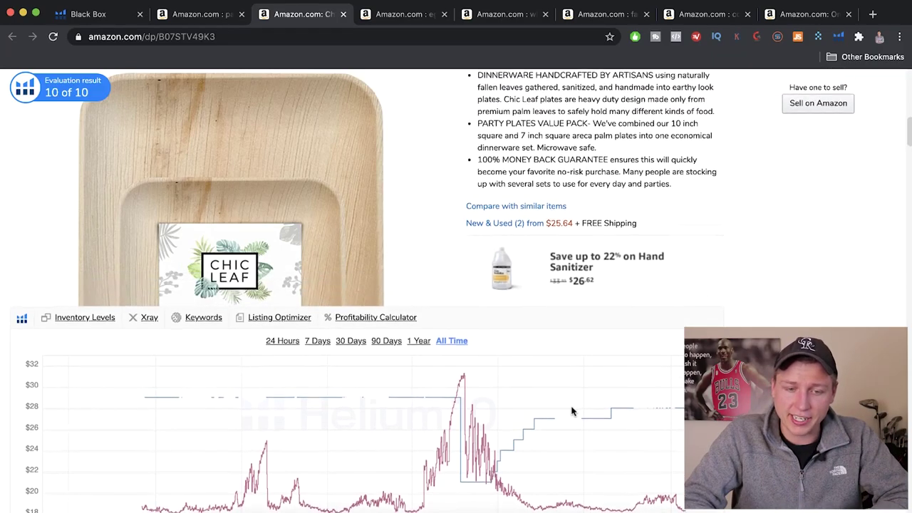
pyautogui.scroll(6, 601, 329)
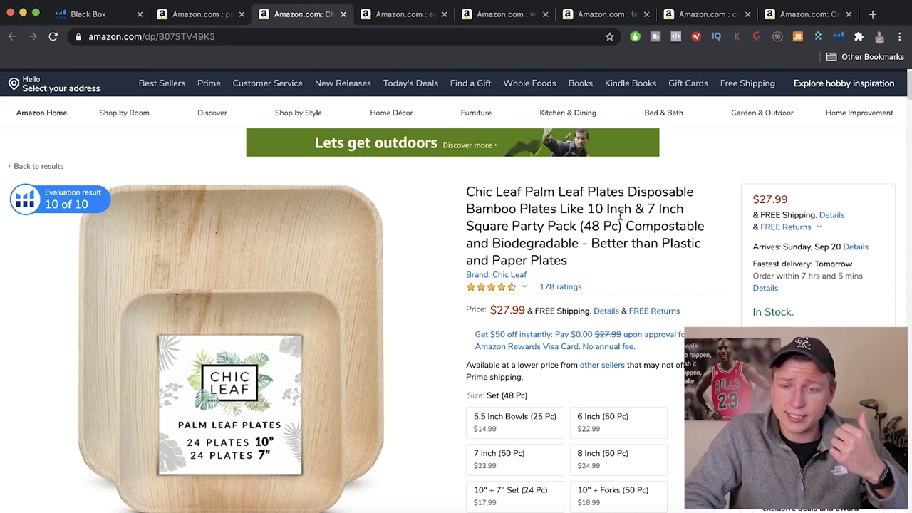
pyautogui.scroll(-1, 617, 288)
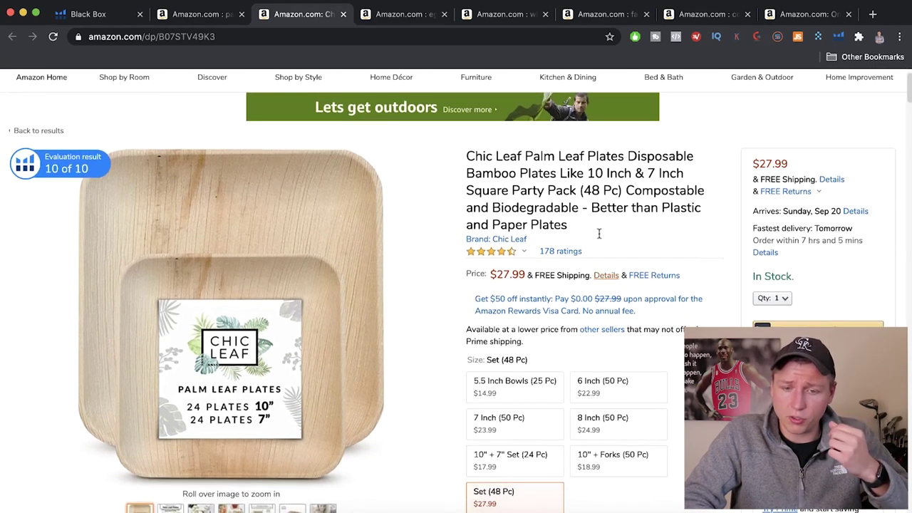
pyautogui.scroll(-1, 617, 273)
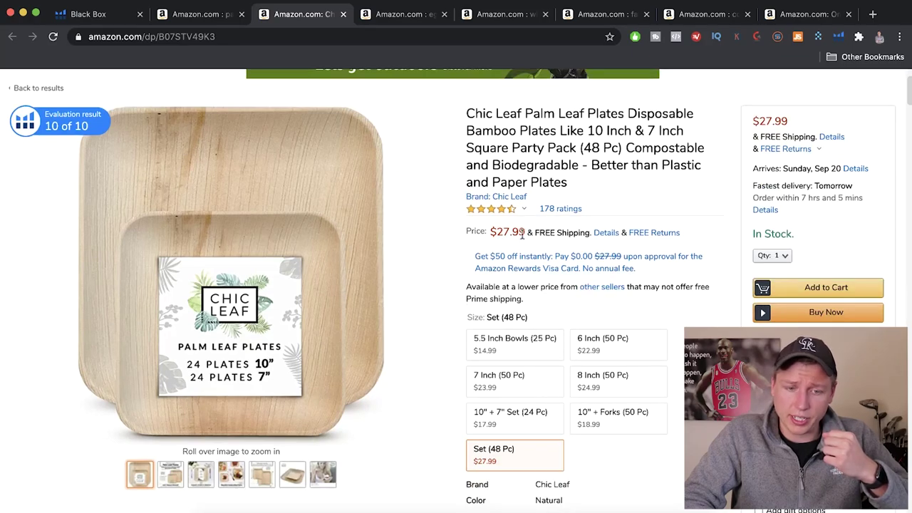
pyautogui.scroll(-1, 523, 208)
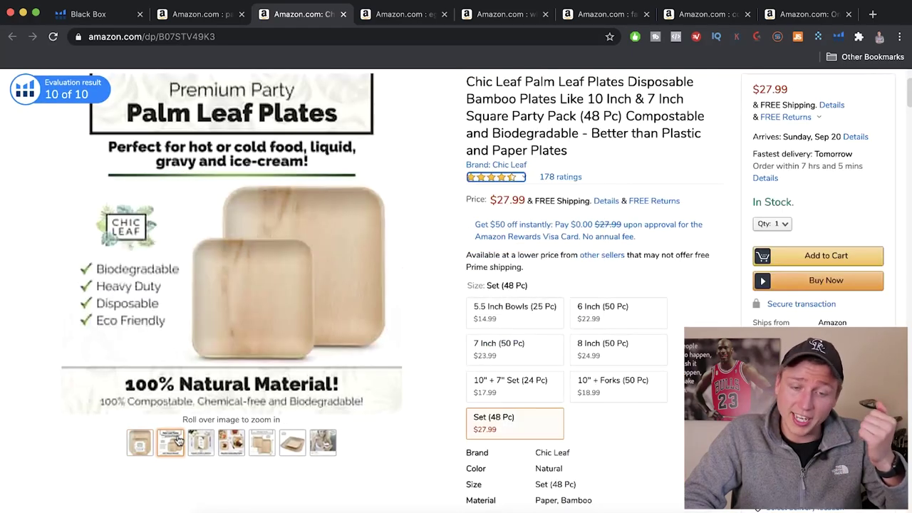
pyautogui.moveTo(205, 443)
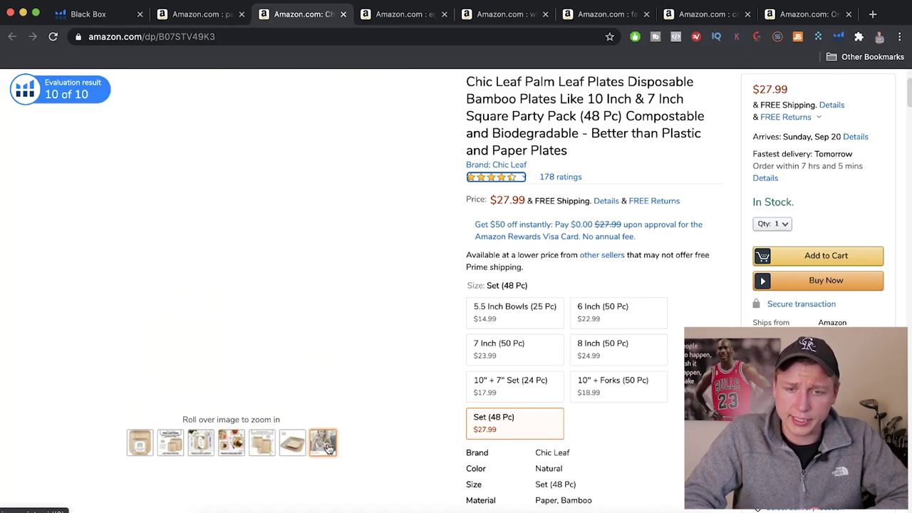
pyautogui.scroll(3, 513, 277)
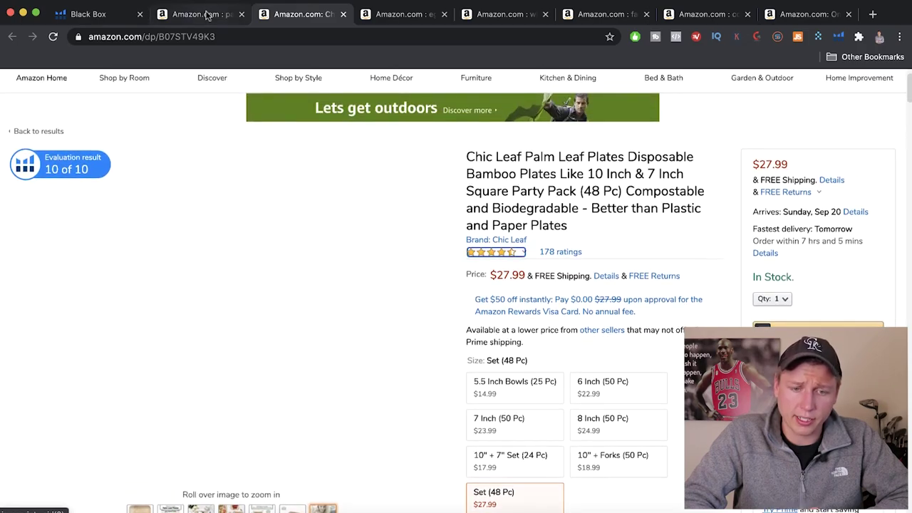
# Return to the "palm leaf plates" search results, close Xray and compare the competing listings' designs, prices and ratings.
pyautogui.click(214, 15)
pyautogui.click(782, 115)
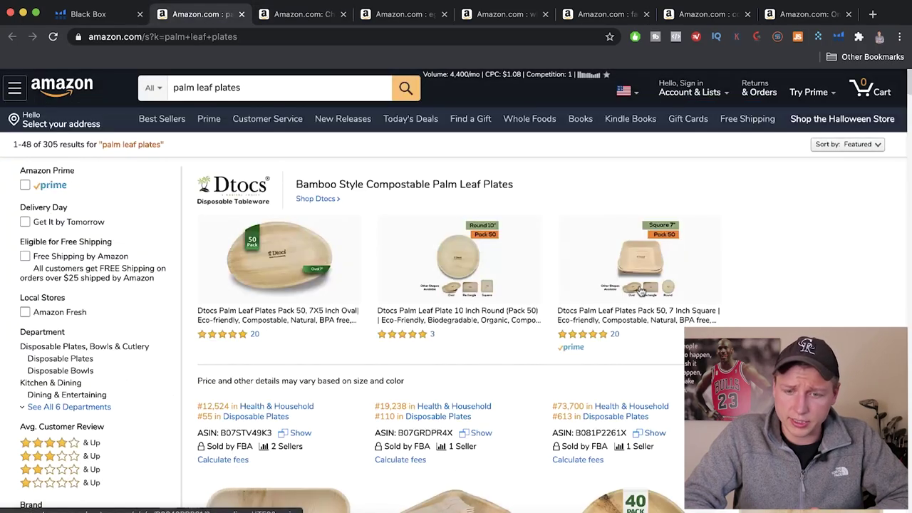
pyautogui.scroll(-6, 639, 285)
pyautogui.scroll(-3, 639, 285)
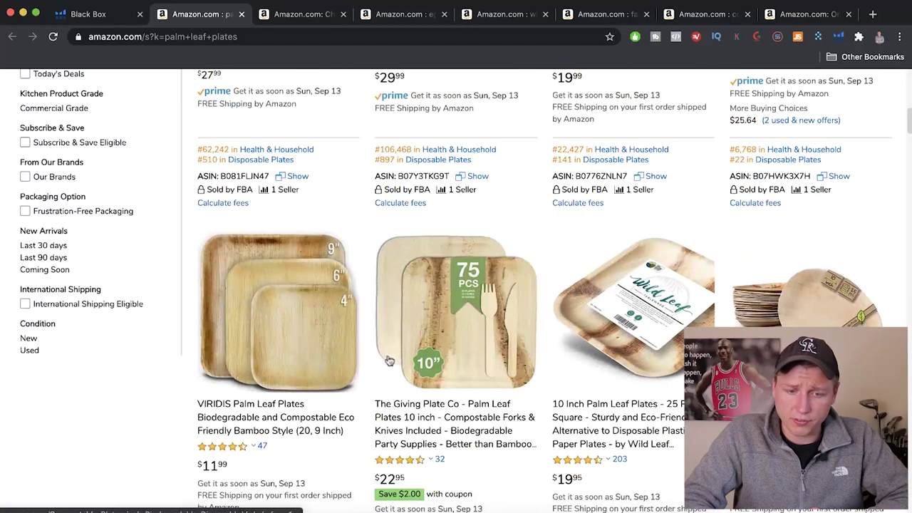
pyautogui.scroll(-1, 498, 293)
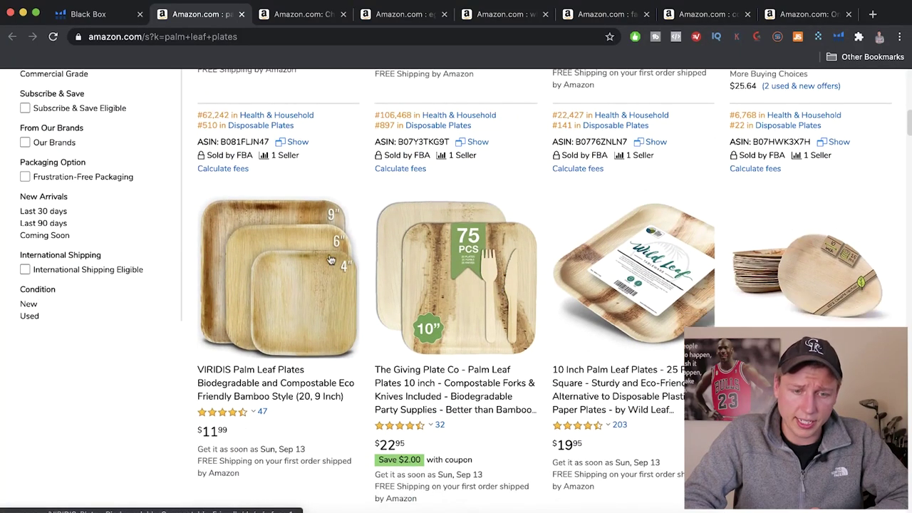
pyautogui.scroll(-1, 349, 297)
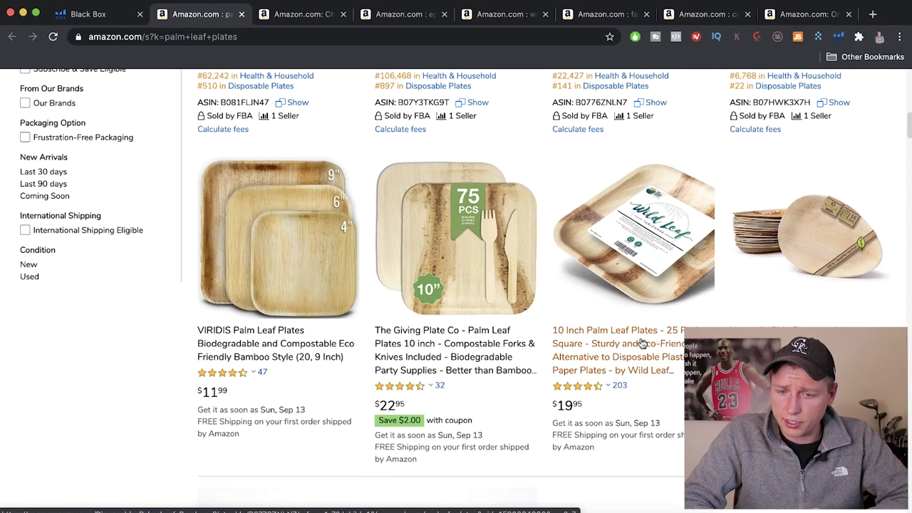
# Compare the designs, pack sizes, prices and ratings of the palm leaf plate listings further down the search results.
pyautogui.scroll(-1, 682, 335)
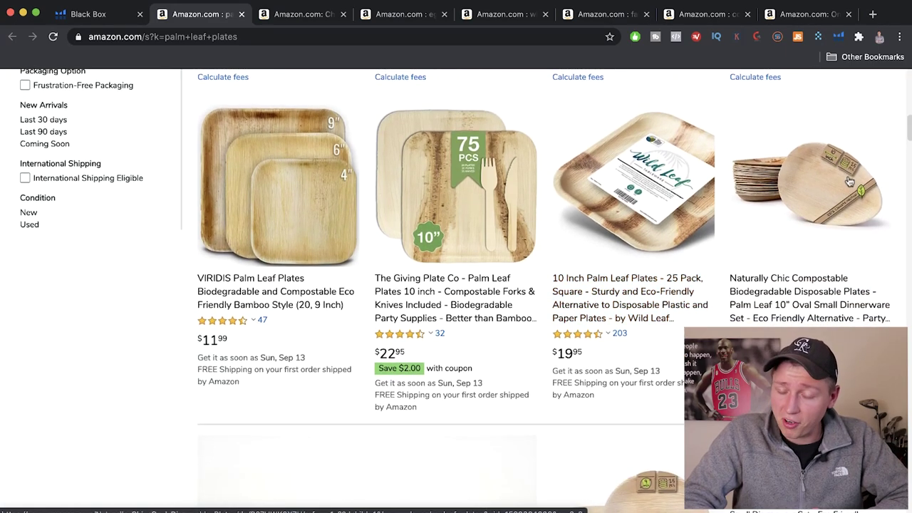
pyautogui.scroll(-8, 456, 285)
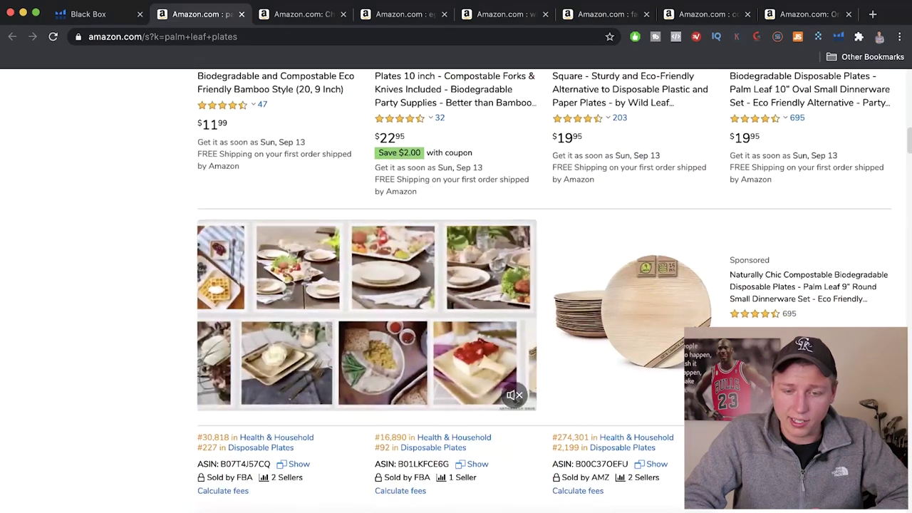
pyautogui.scroll(-1, 456, 285)
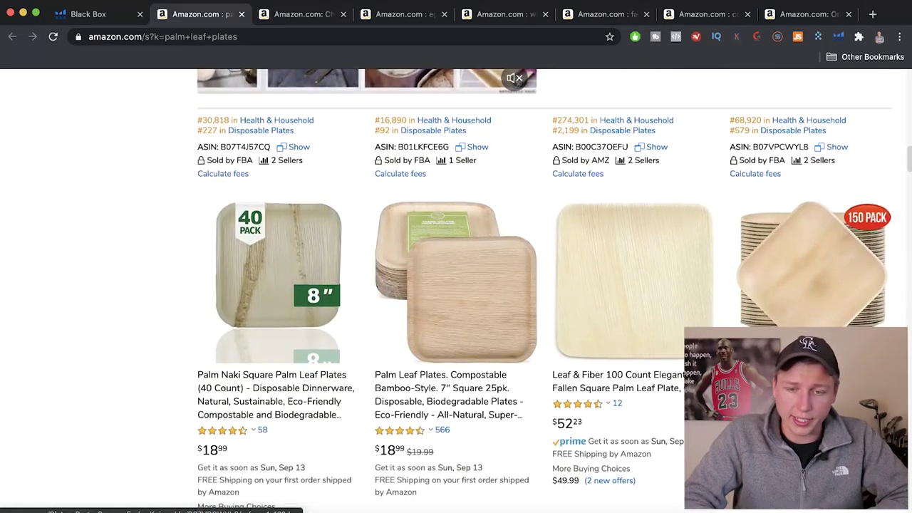
pyautogui.scroll(-7, 660, 365)
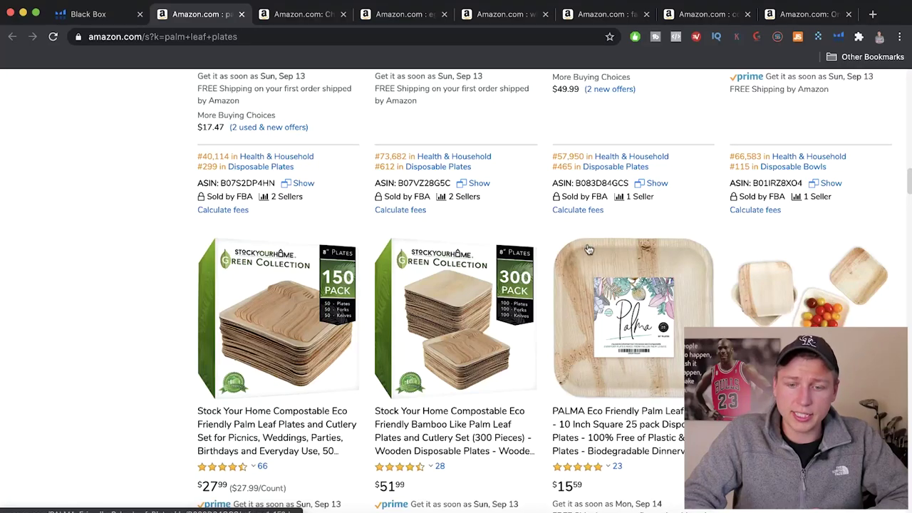
pyautogui.scroll(5, 588, 248)
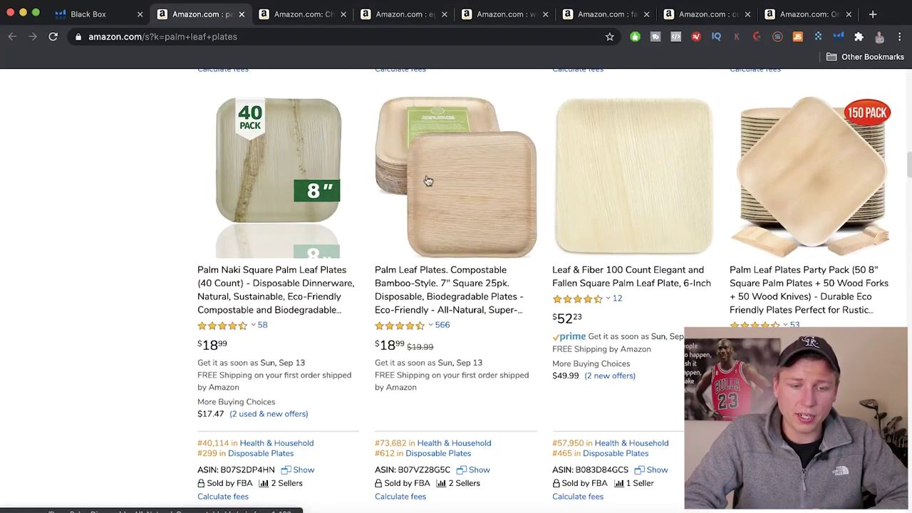
pyautogui.scroll(1, 422, 275)
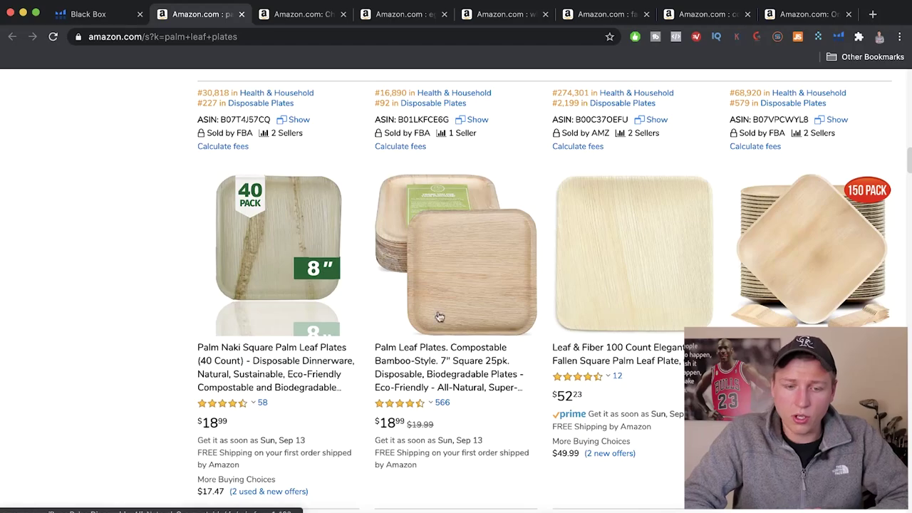
pyautogui.scroll(10, 314, 317)
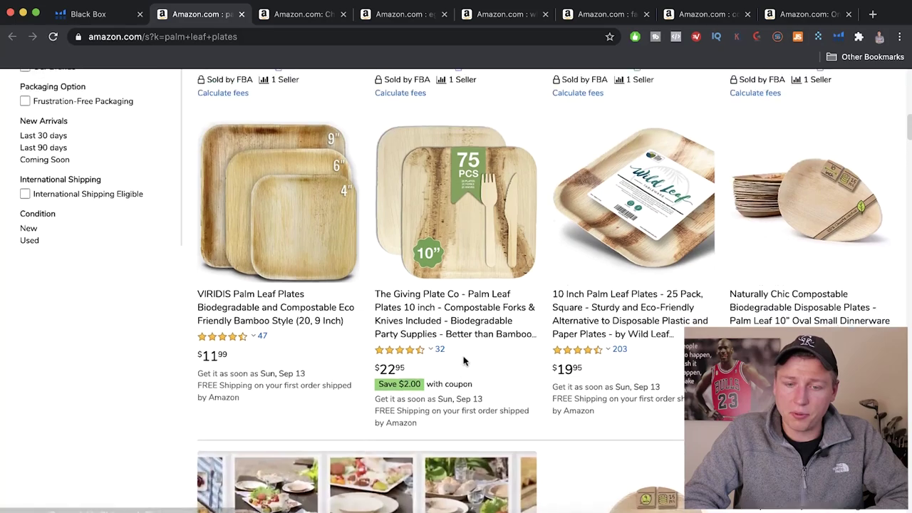
pyautogui.scroll(5, 465, 361)
pyautogui.scroll(2, 464, 362)
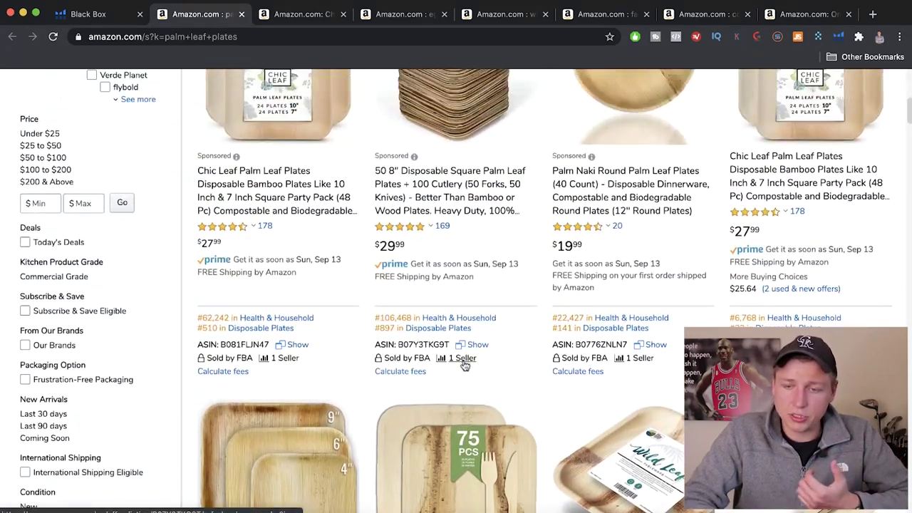
# Examine how the VIRIDIS, Giving Plate Co, Wild Leaf and Naturally Chic listings differ in images, bundles, prices and review counts.
pyautogui.scroll(-5, 465, 364)
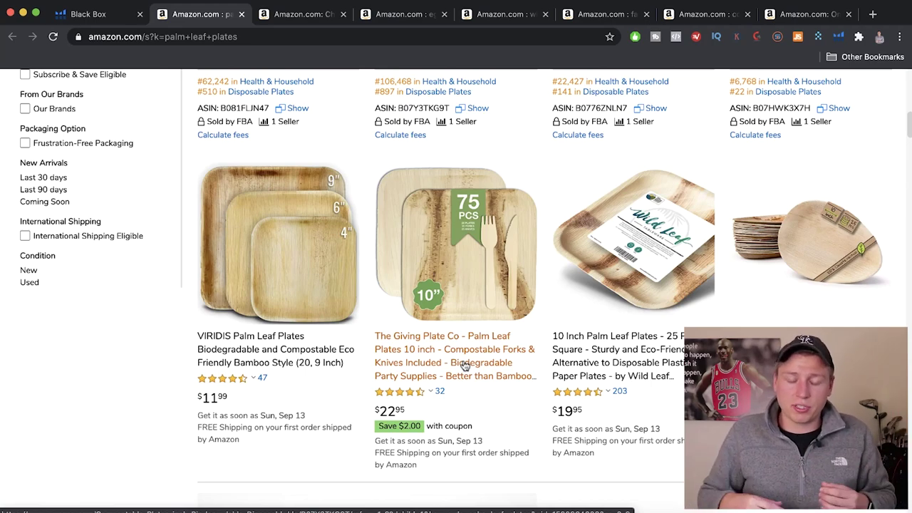
pyautogui.scroll(-1, 499, 356)
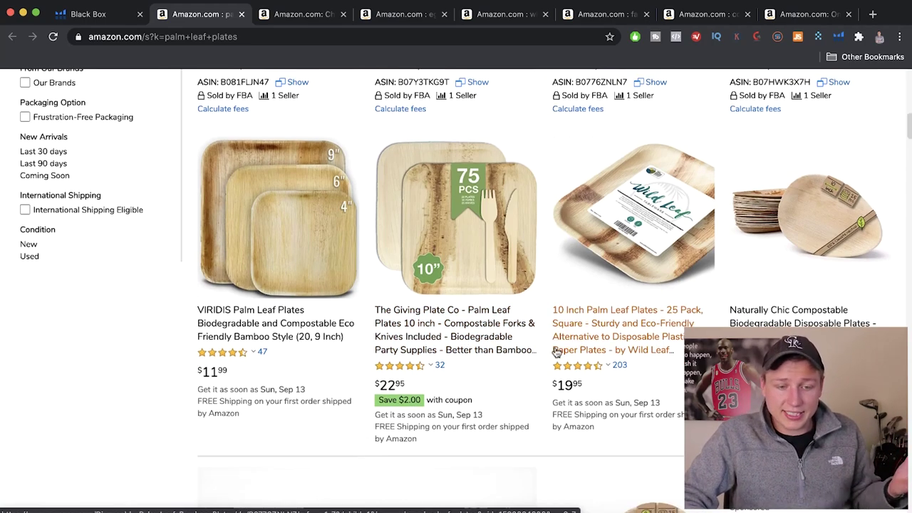
pyautogui.scroll(-1, 278, 306)
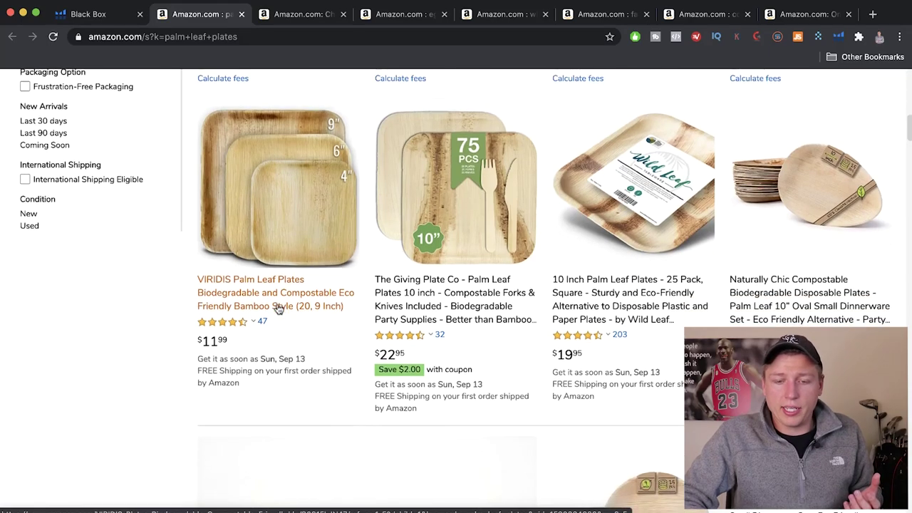
pyautogui.scroll(2, 435, 308)
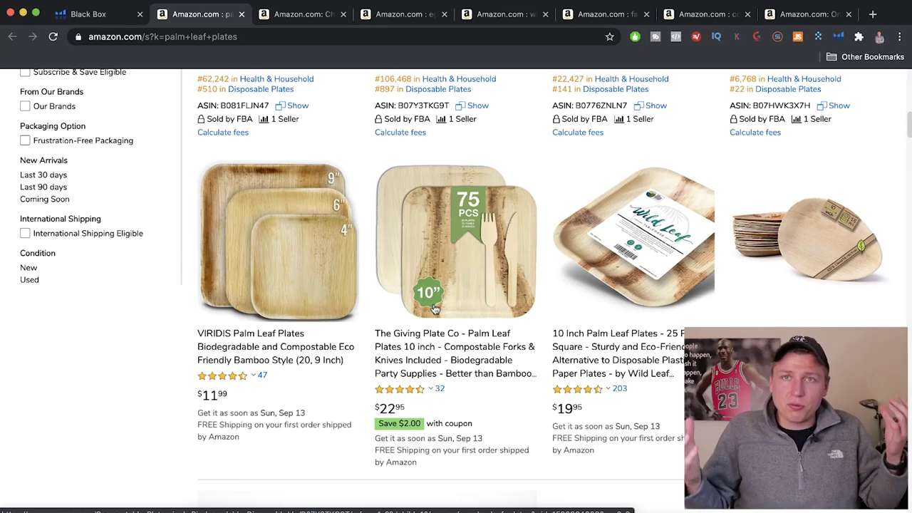
pyautogui.scroll(1, 531, 314)
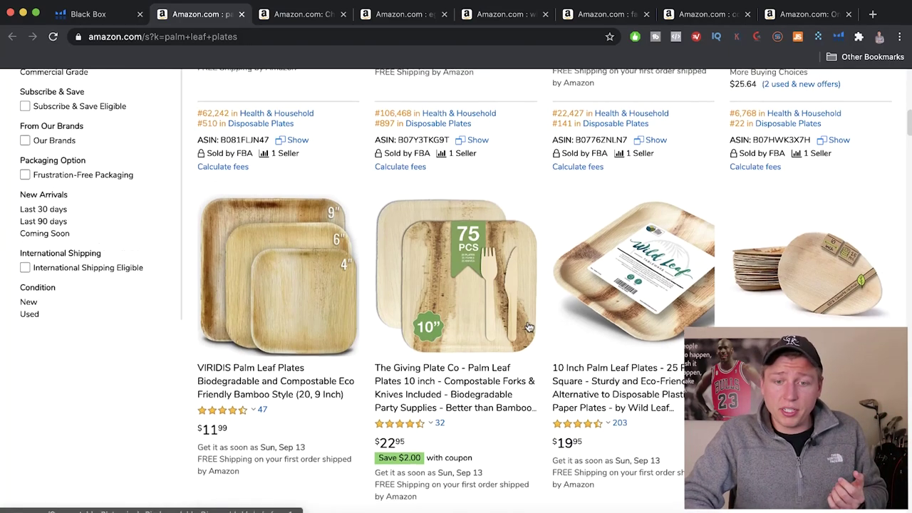
pyautogui.scroll(-1, 529, 326)
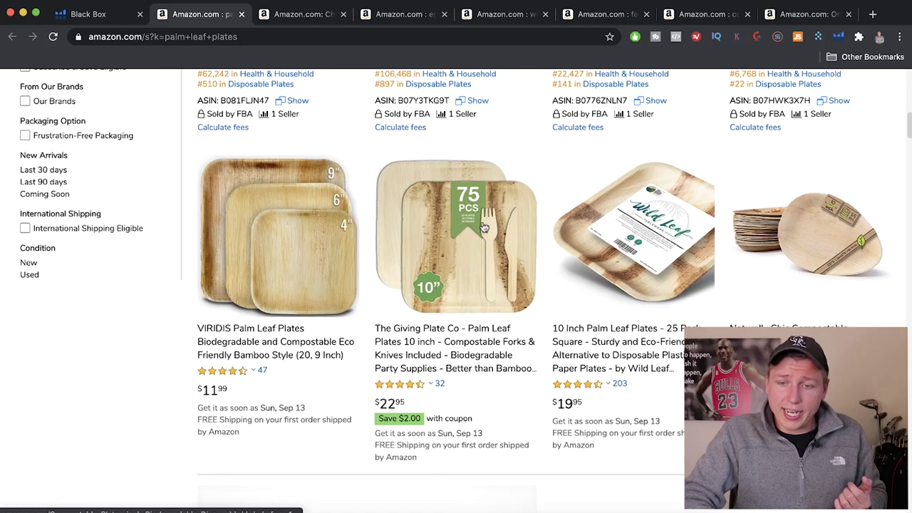
pyautogui.scroll(-5, 563, 282)
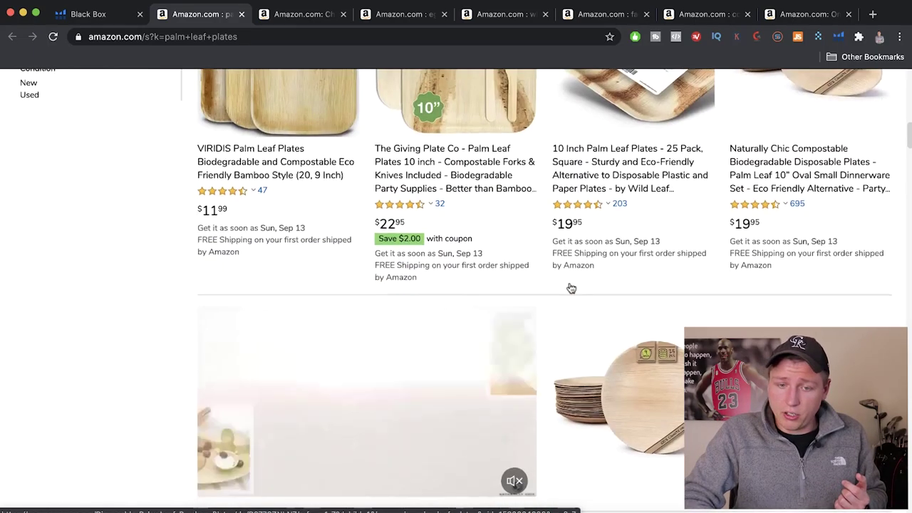
pyautogui.scroll(4, 570, 287)
pyautogui.scroll(-7, 524, 297)
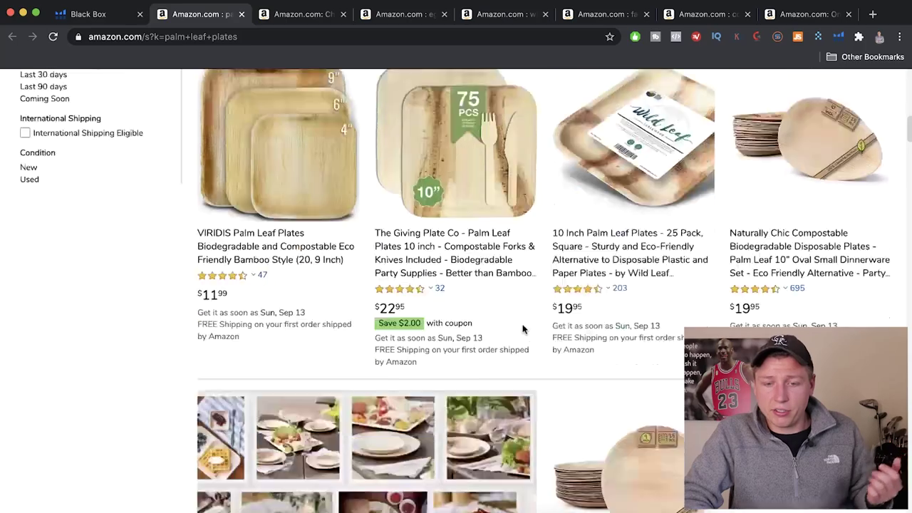
# Compare the branding, packaging and bundle contents of the Palm Naki, Leaf & Fiber, Stock Your Home, PALMA and Leafily plate listings.
pyautogui.scroll(-3, 523, 297)
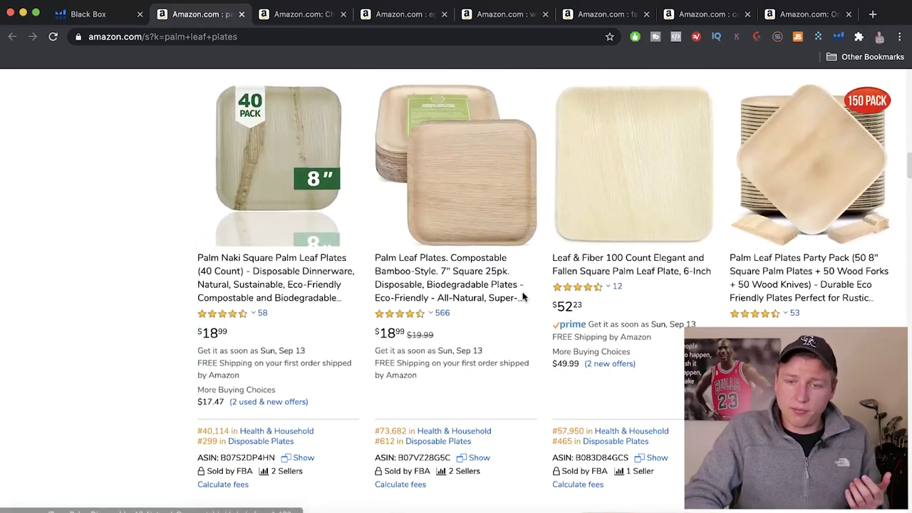
pyautogui.scroll(2, 524, 297)
pyautogui.scroll(1, 524, 297)
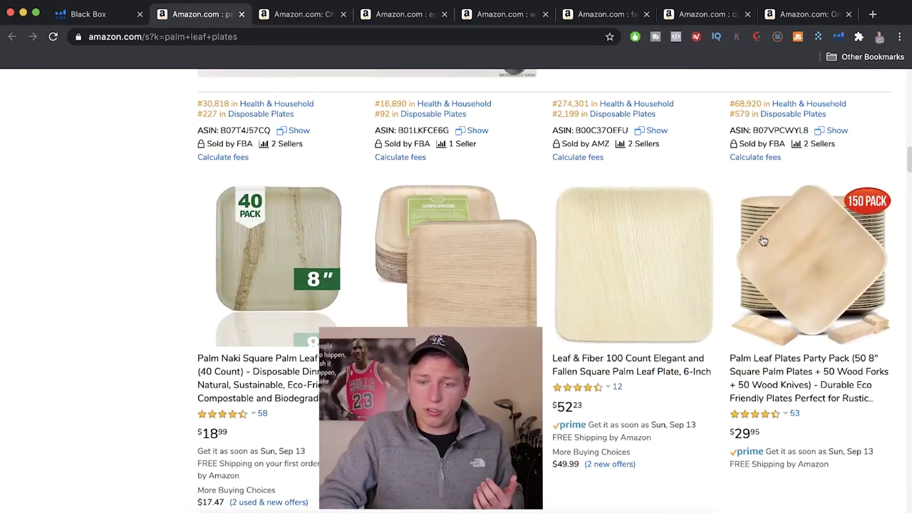
pyautogui.scroll(-6, 645, 228)
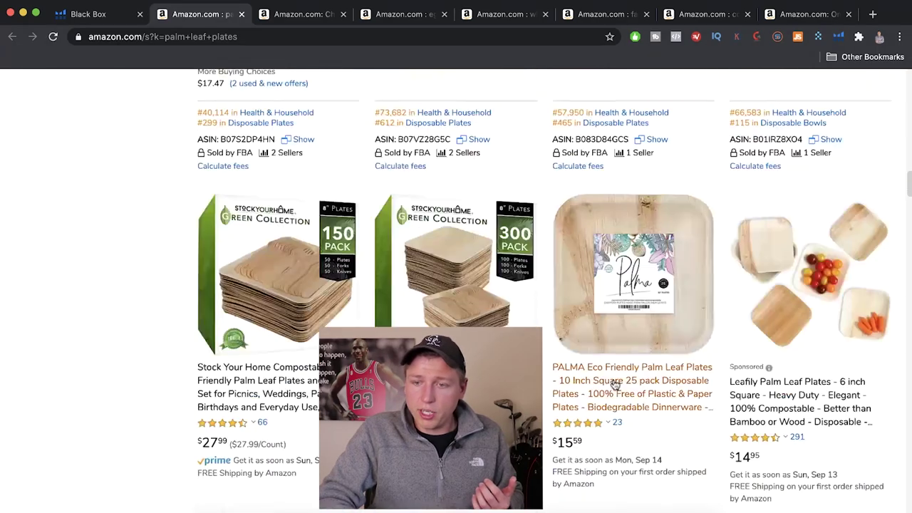
pyautogui.scroll(10, 614, 383)
pyautogui.scroll(-8, 614, 383)
pyautogui.scroll(1, 798, 328)
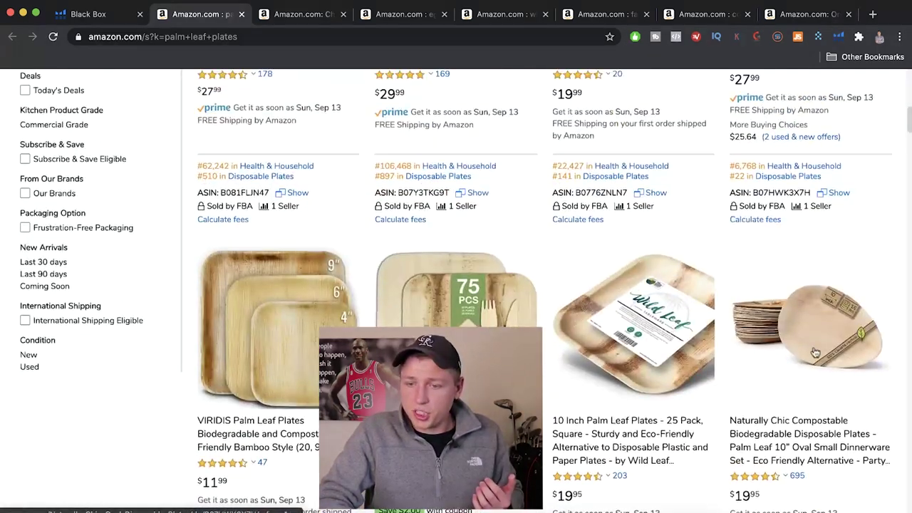
pyautogui.scroll(-1, 817, 378)
pyautogui.scroll(-10, 817, 378)
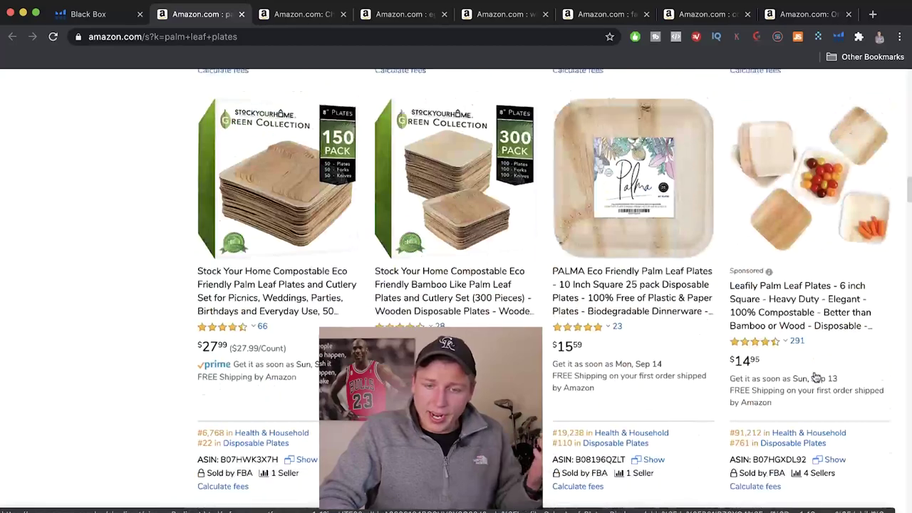
pyautogui.scroll(-3, 816, 376)
pyautogui.scroll(3, 816, 376)
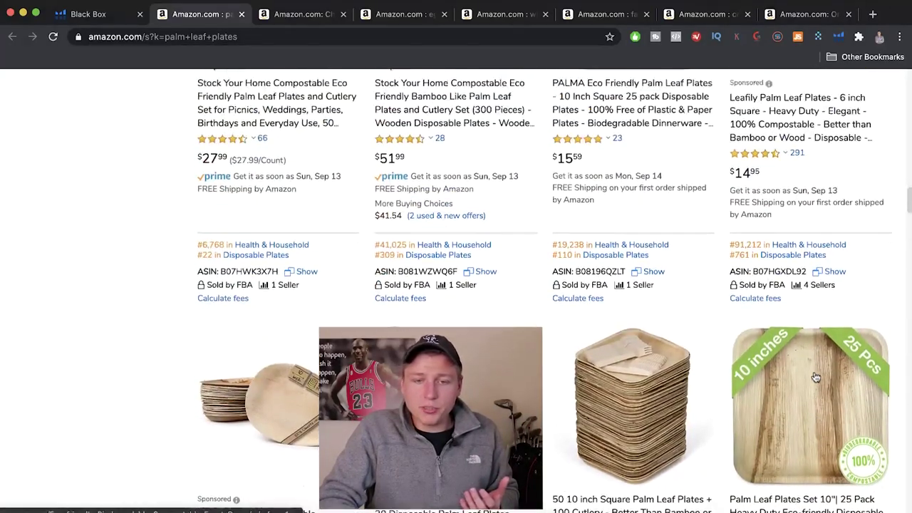
pyautogui.scroll(-7, 816, 376)
pyautogui.scroll(2, 816, 376)
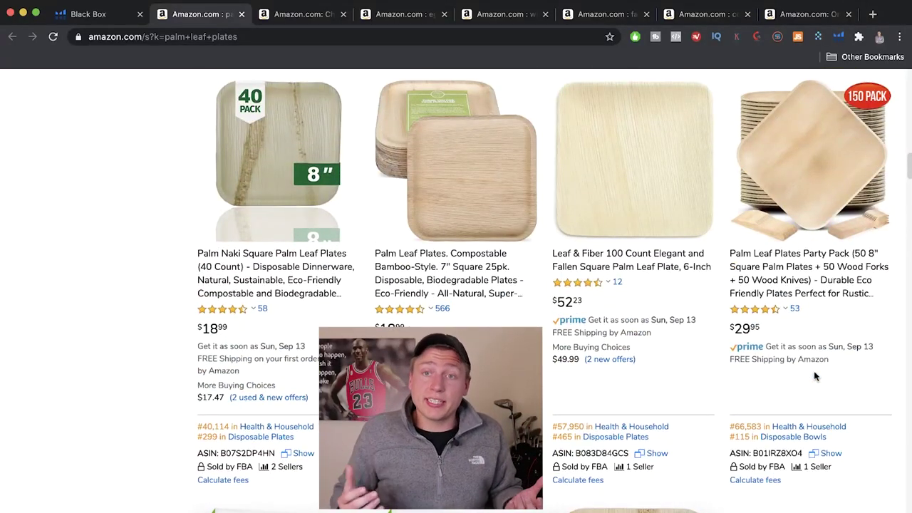
# Review the Chic Leaf listing against the neighbouring palm leaf plate offers for main image, price and rating.
pyautogui.scroll(20, 816, 376)
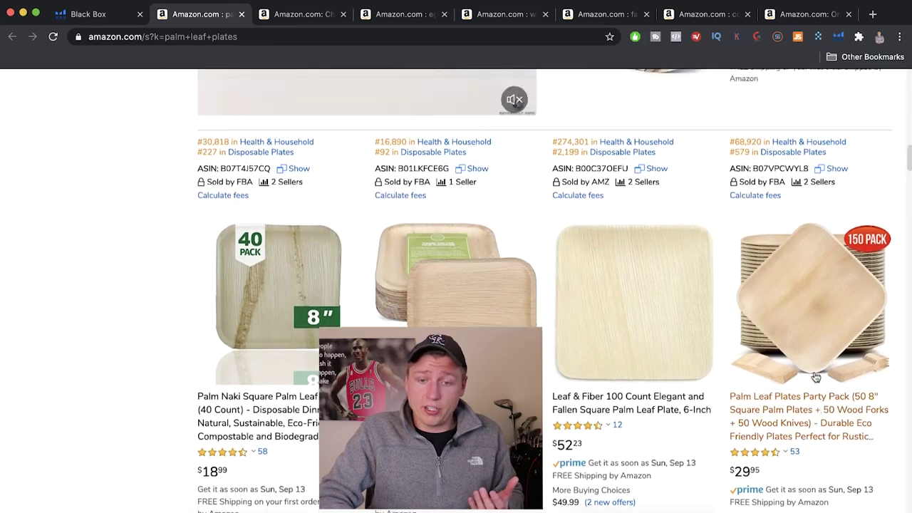
pyautogui.scroll(-10, 816, 376)
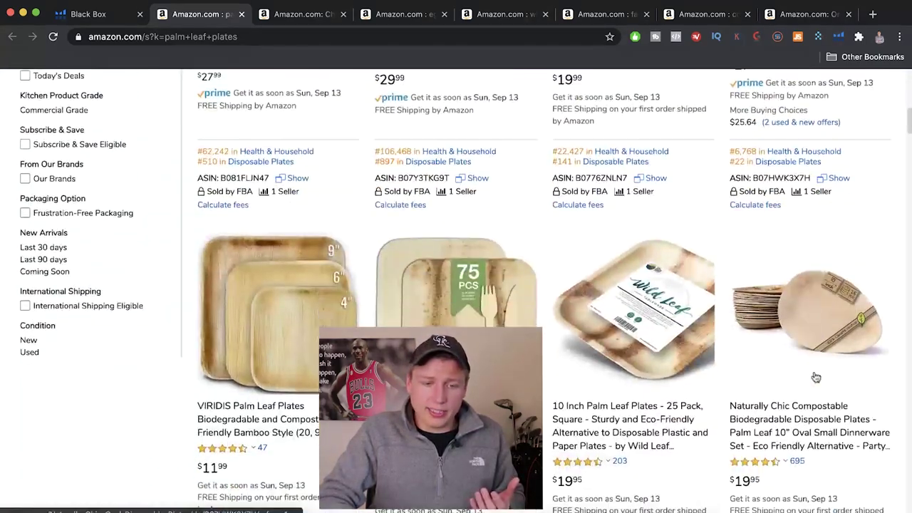
pyautogui.scroll(2, 520, 324)
pyautogui.scroll(1, 520, 324)
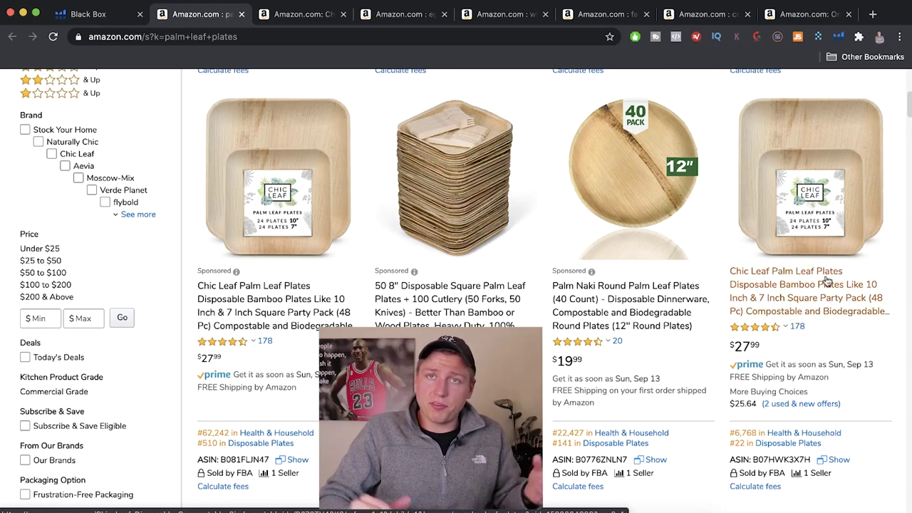
pyautogui.scroll(-4, 433, 288)
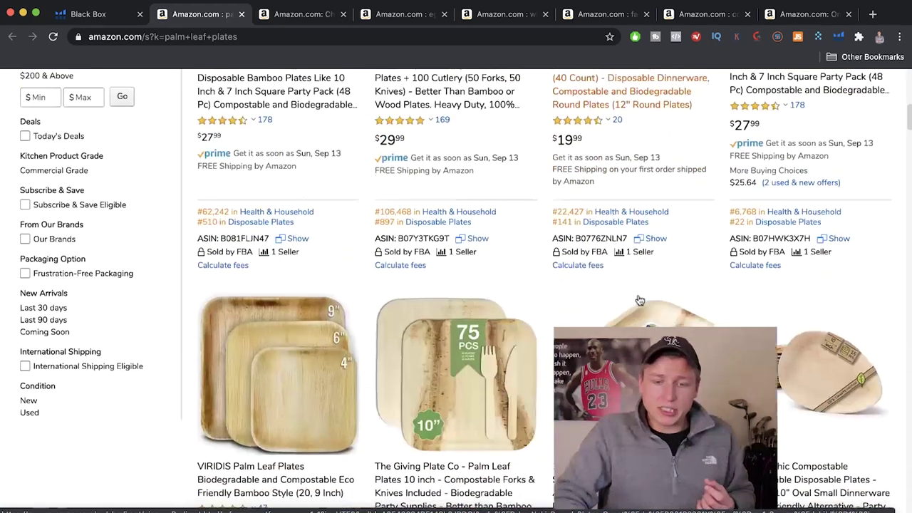
pyautogui.scroll(-3, 500, 373)
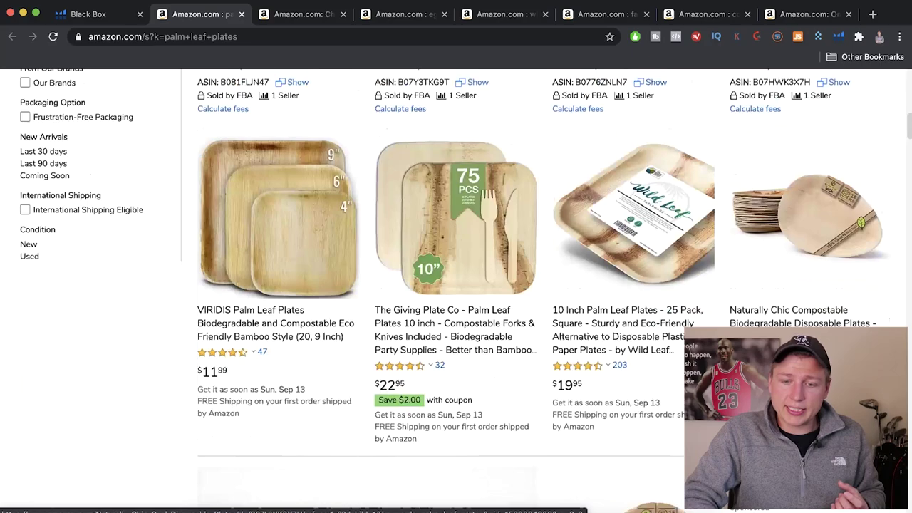
# Select the search phrase "palm leaf plates" in the Amazon search box.
pyautogui.scroll(5, 628, 402)
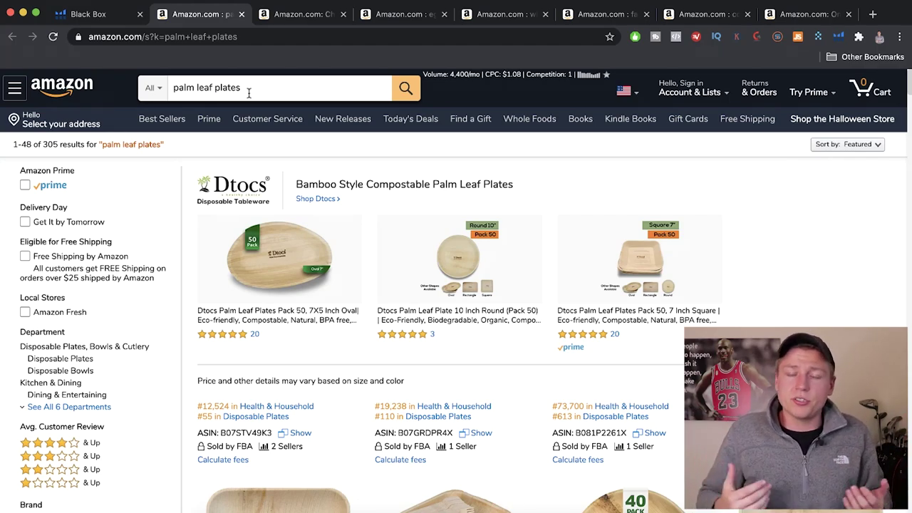
pyautogui.click(249, 93)
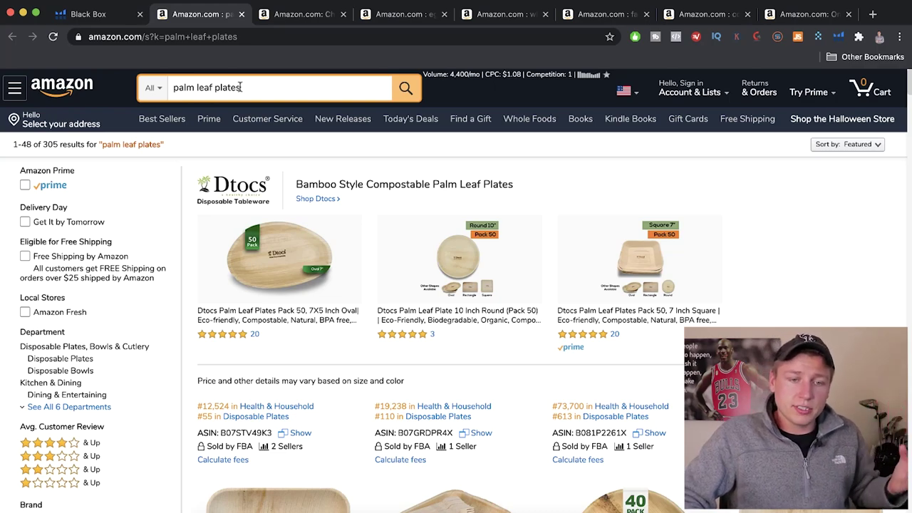
pyautogui.moveTo(243, 86); pyautogui.dragTo(174, 85)
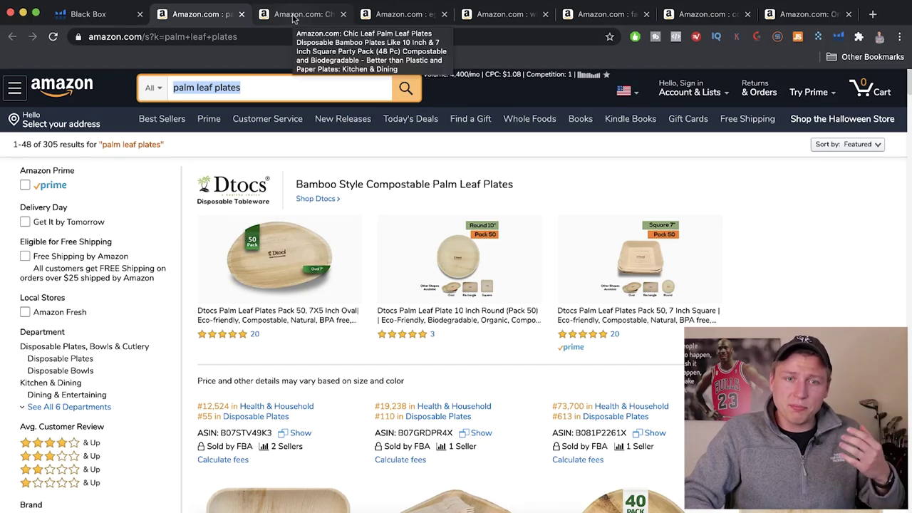
# Switch to the Chic Leaf product page B07STV49K3 and close it.
pyautogui.click(292, 18)
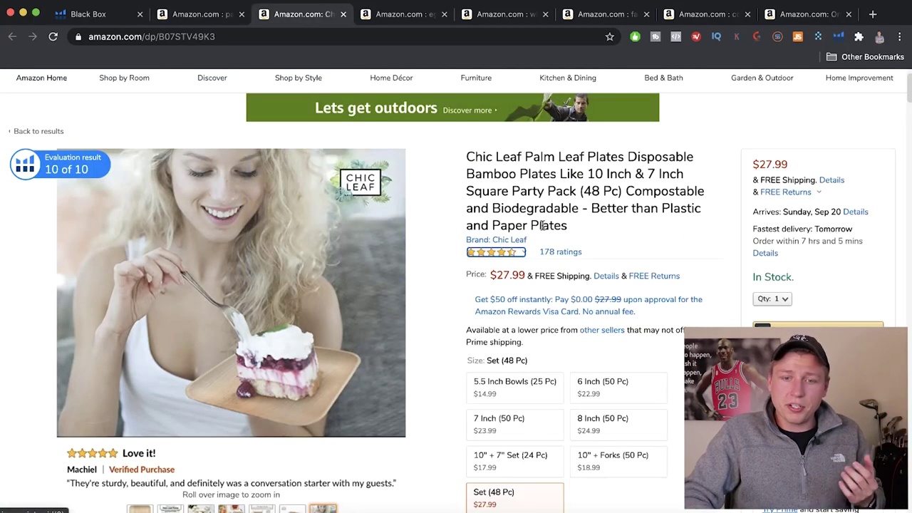
pyautogui.scroll(1, 528, 241)
pyautogui.click(343, 13)
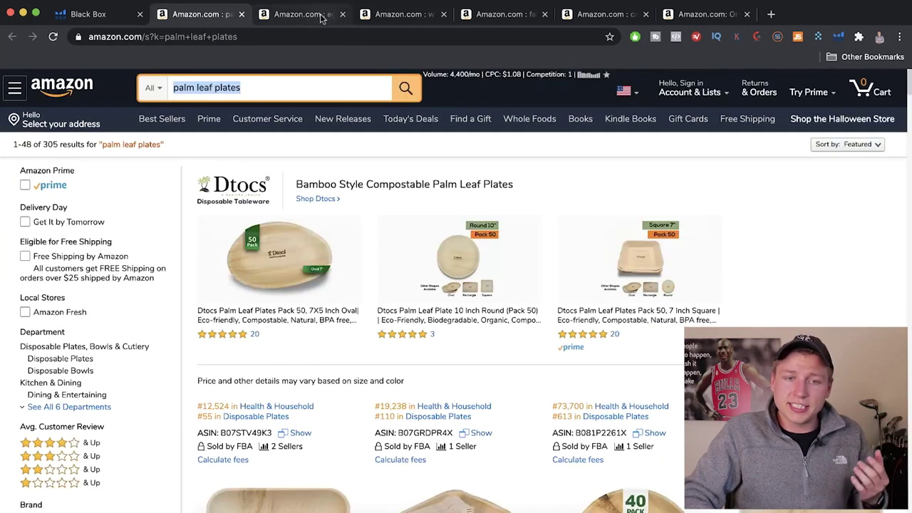
# Open the "egg baskets for fresh eggs" Amazon results and review the basket designs, prices and review counts.
pyautogui.click(319, 14)
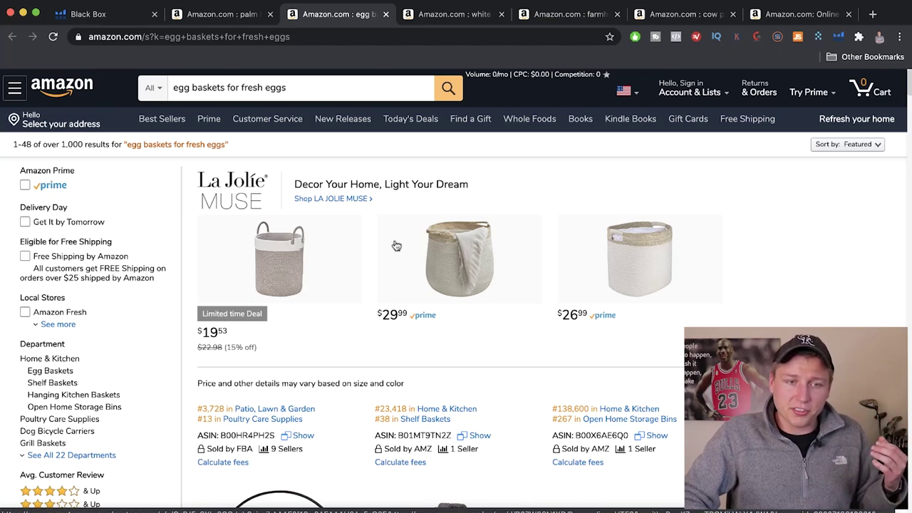
pyautogui.scroll(-5, 396, 245)
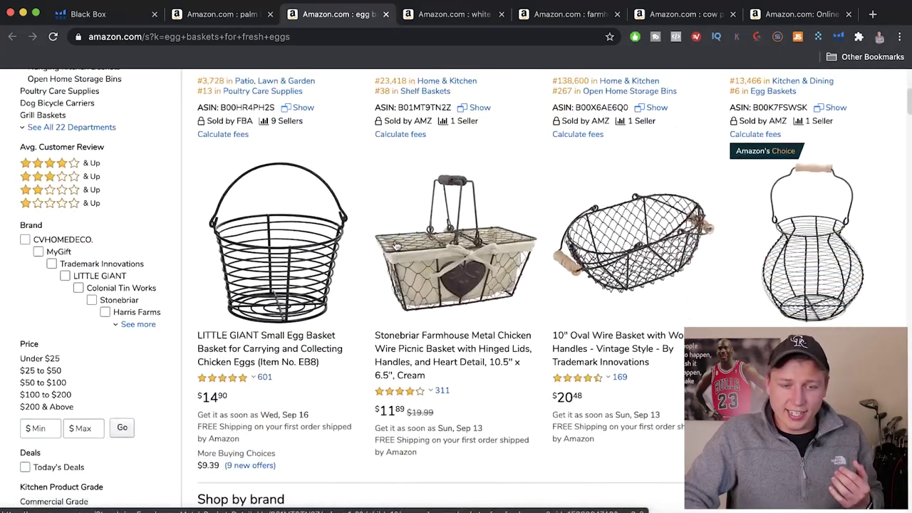
pyautogui.scroll(-1, 228, 303)
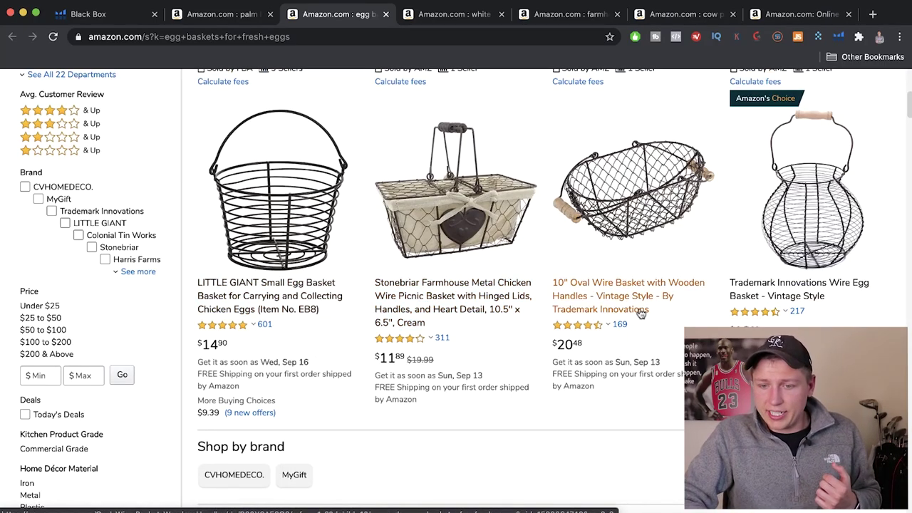
pyautogui.scroll(-8, 372, 360)
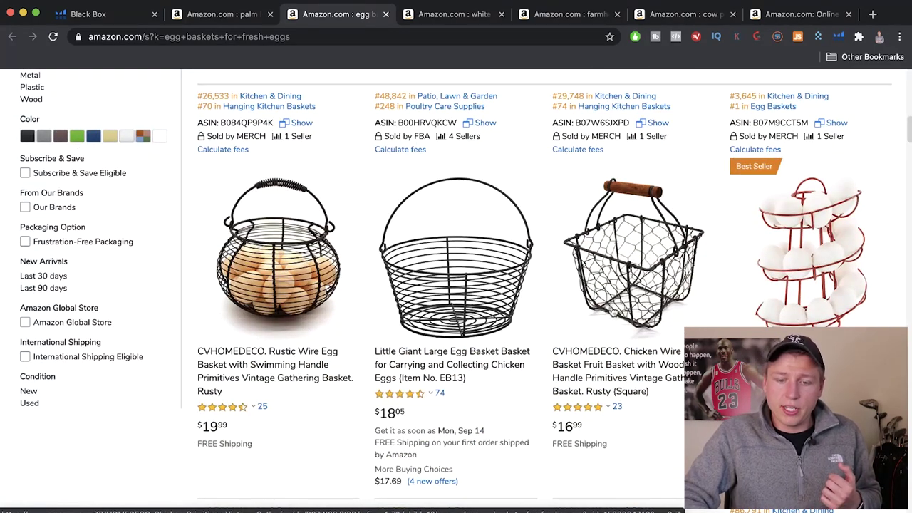
pyautogui.scroll(-5, 611, 310)
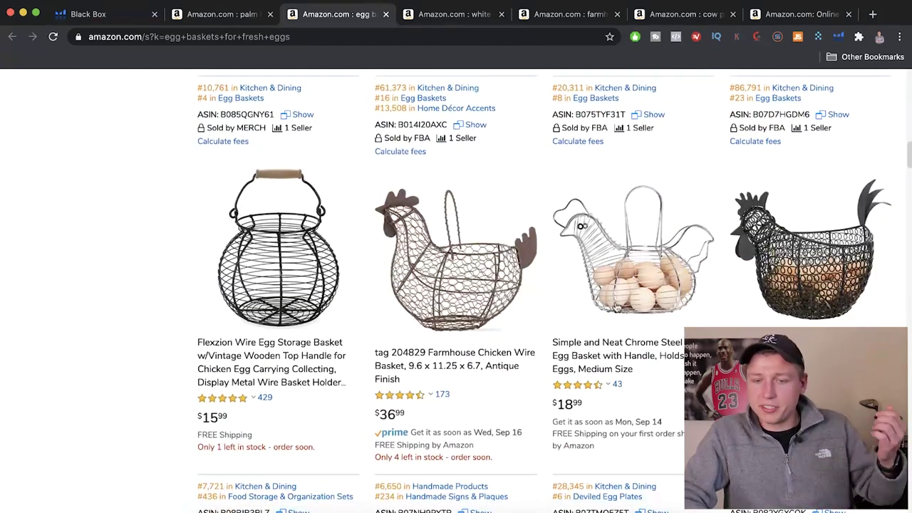
pyautogui.scroll(5, 313, 292)
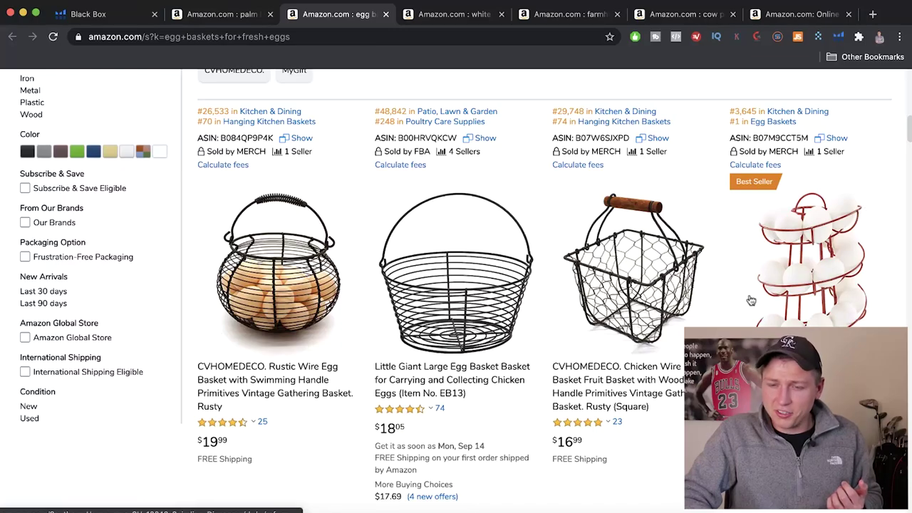
pyautogui.scroll(-10, 584, 347)
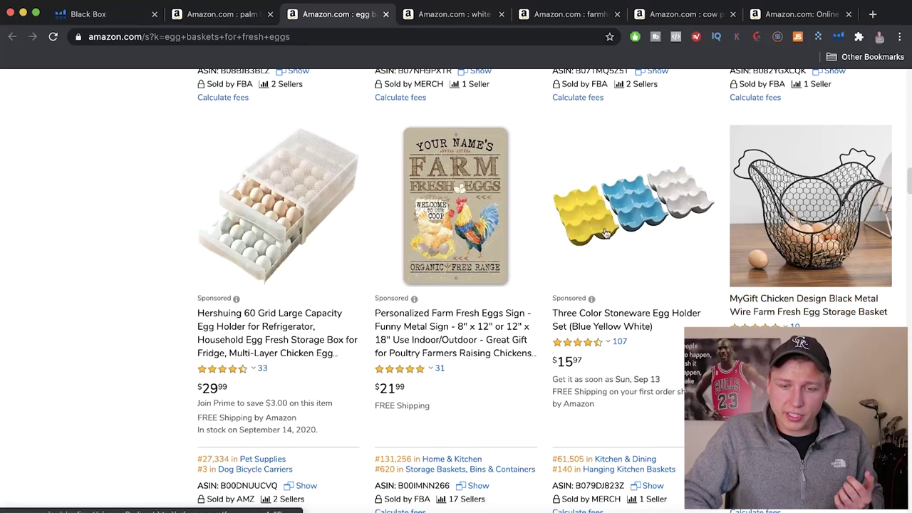
pyautogui.scroll(5, 604, 253)
pyautogui.scroll(15, 603, 253)
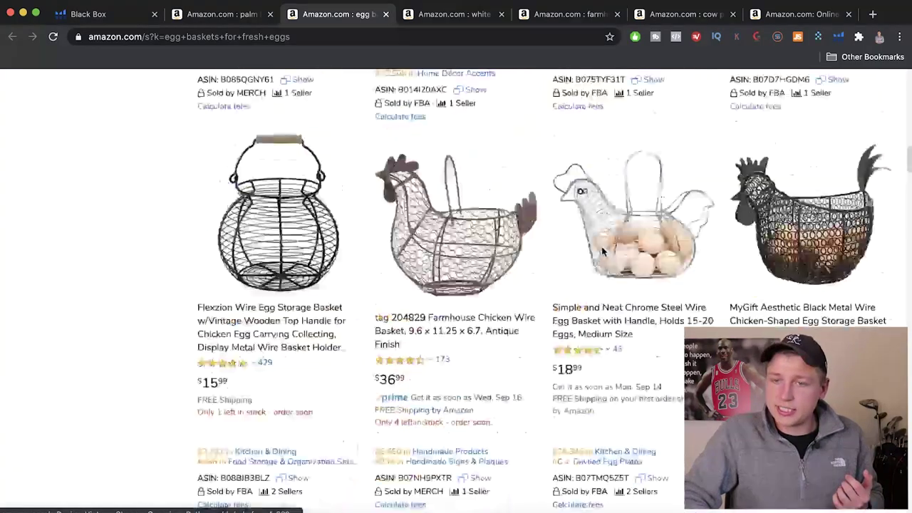
# Run Xray on the "egg baskets for fresh eggs" results and examine sales, revenue, review counts and review velocity per listing.
pyautogui.click(841, 37)
pyautogui.hscroll(3, 591, 275)
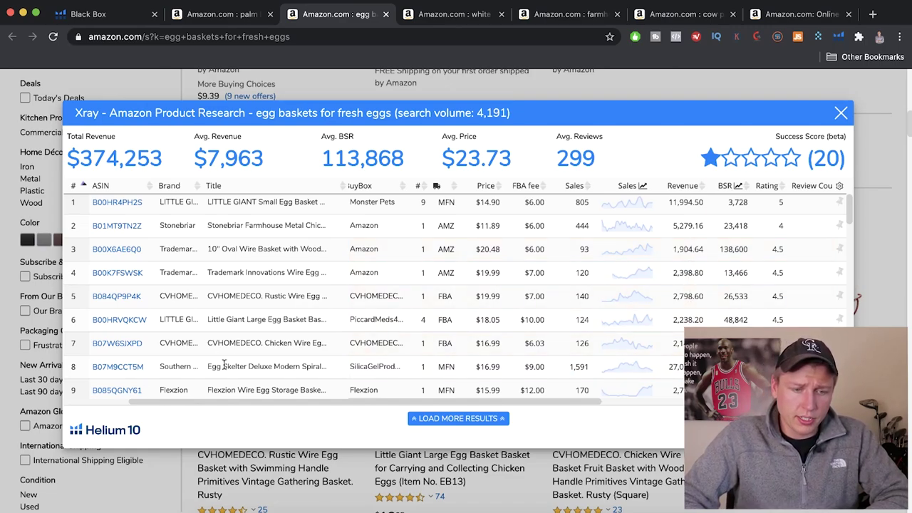
pyautogui.moveTo(121, 373)
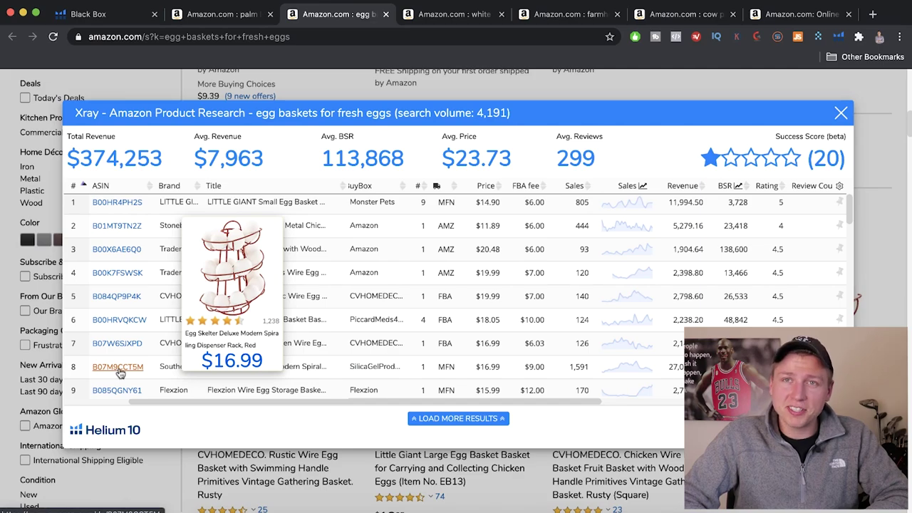
pyautogui.hscroll(5, 658, 321)
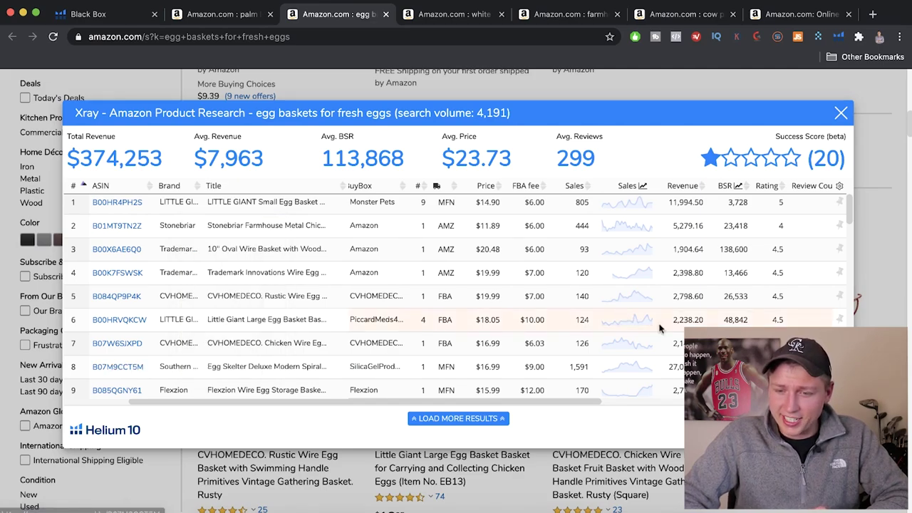
pyautogui.scroll(1, 670, 285)
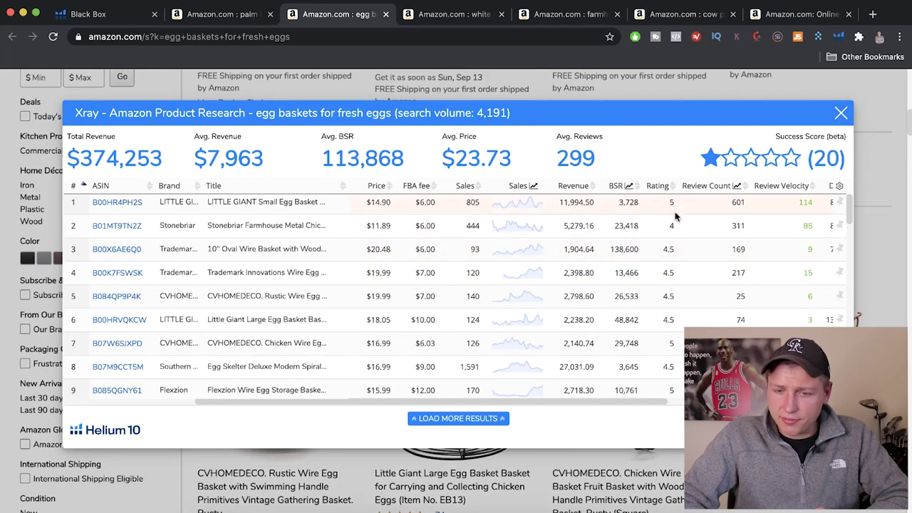
pyautogui.hscroll(2, 748, 313)
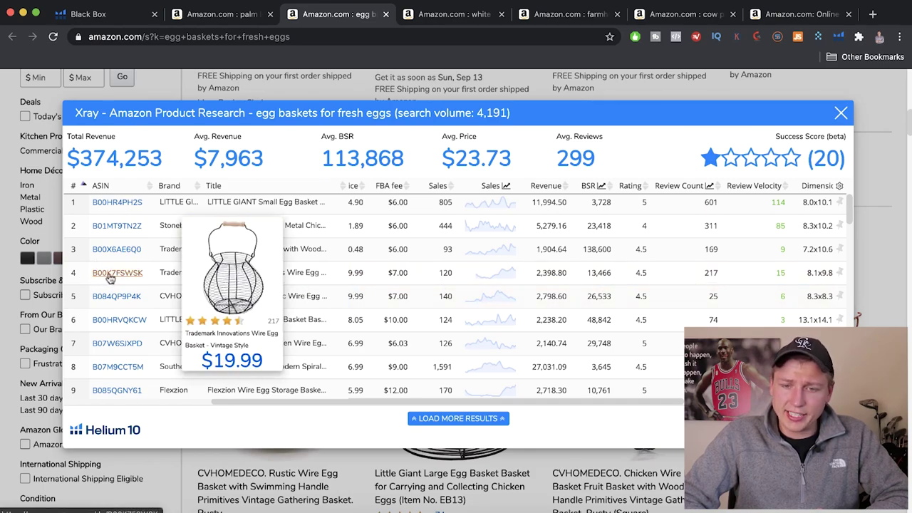
pyautogui.scroll(1, 463, 236)
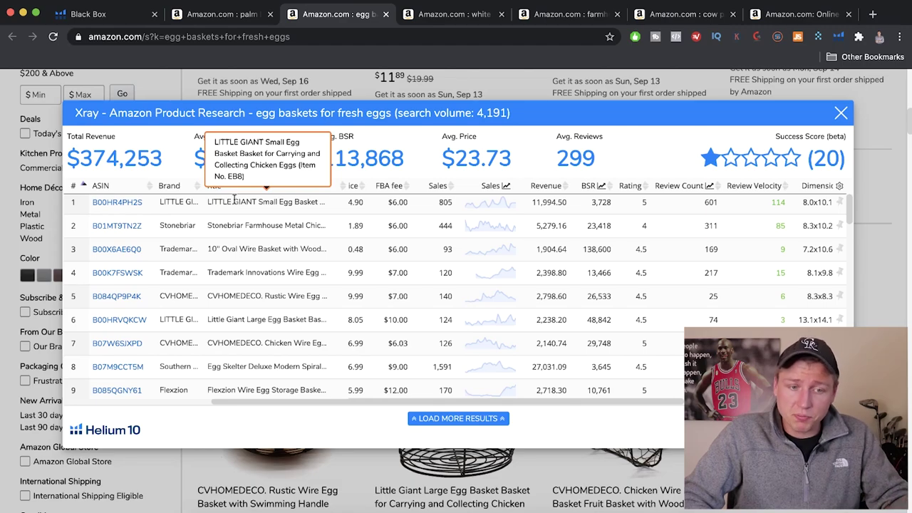
# Preview the Little Giant, Stonebriar and Egg Skelter products in Xray, compare the remaining rows' figures, and close Xray.
pyautogui.moveTo(103, 205)
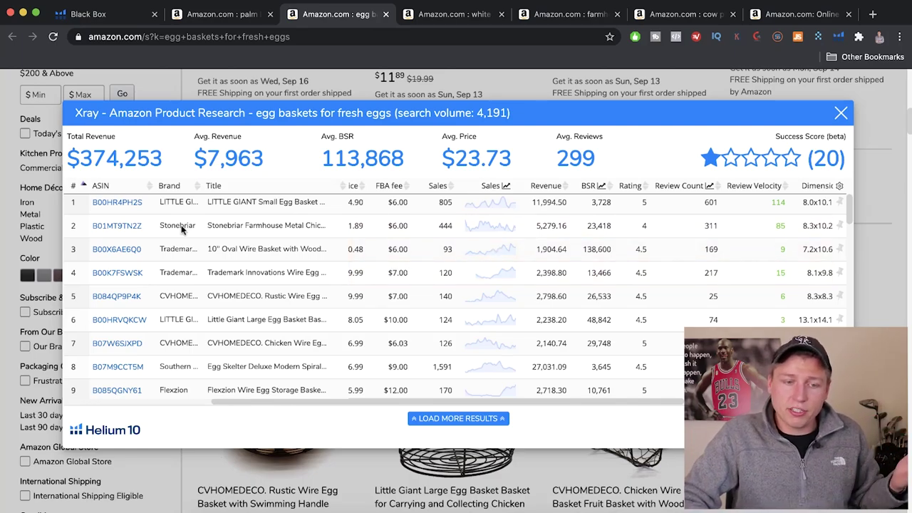
pyautogui.moveTo(119, 228)
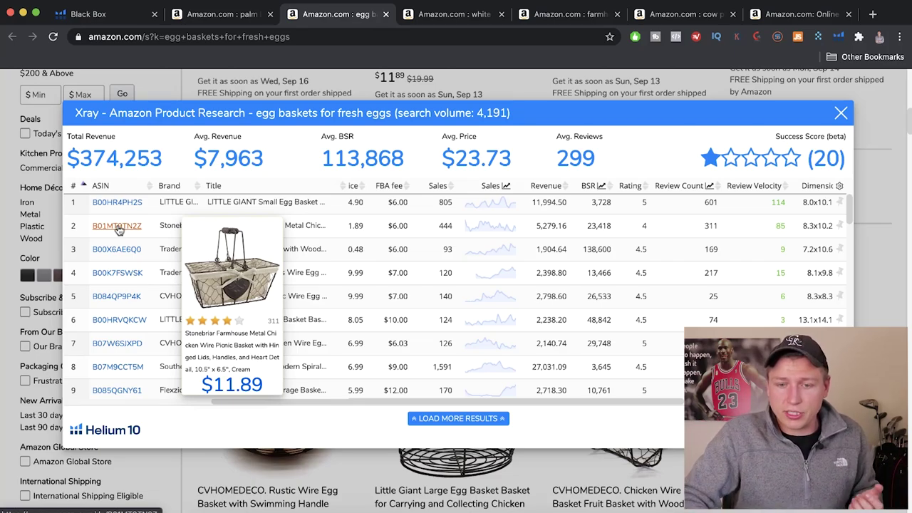
pyautogui.scroll(-1, 417, 281)
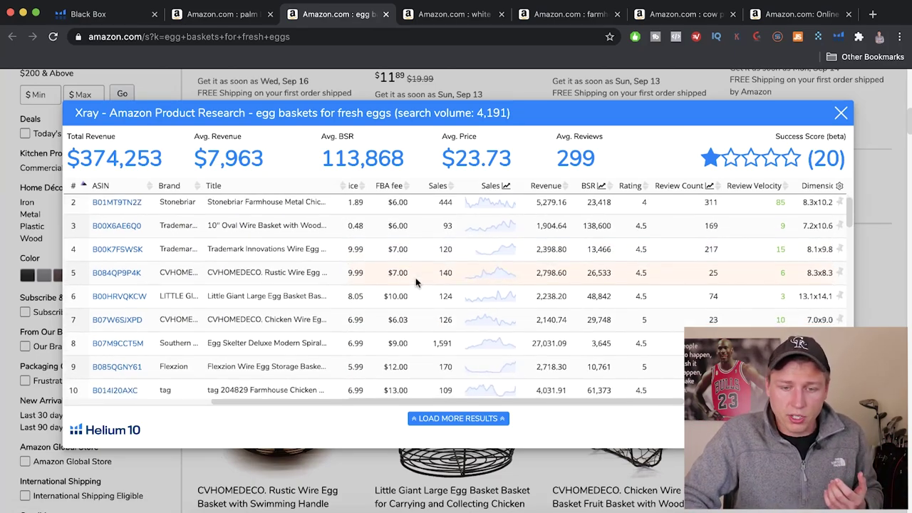
pyautogui.hscroll(1, 417, 281)
pyautogui.moveTo(117, 347)
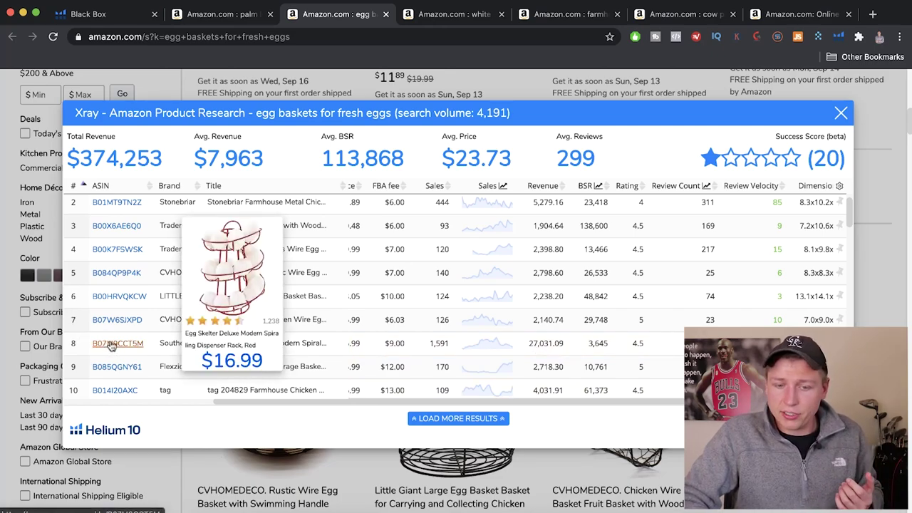
pyautogui.scroll(-3, 571, 352)
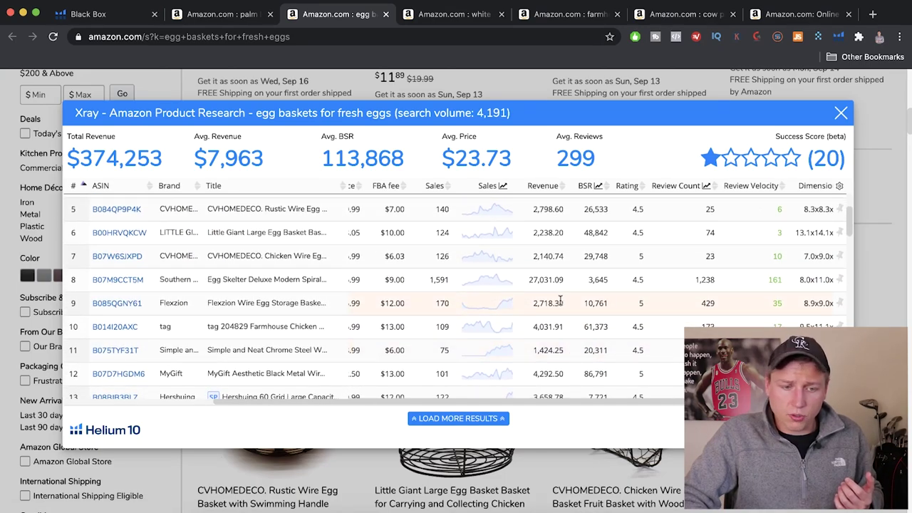
pyautogui.press('Escape')
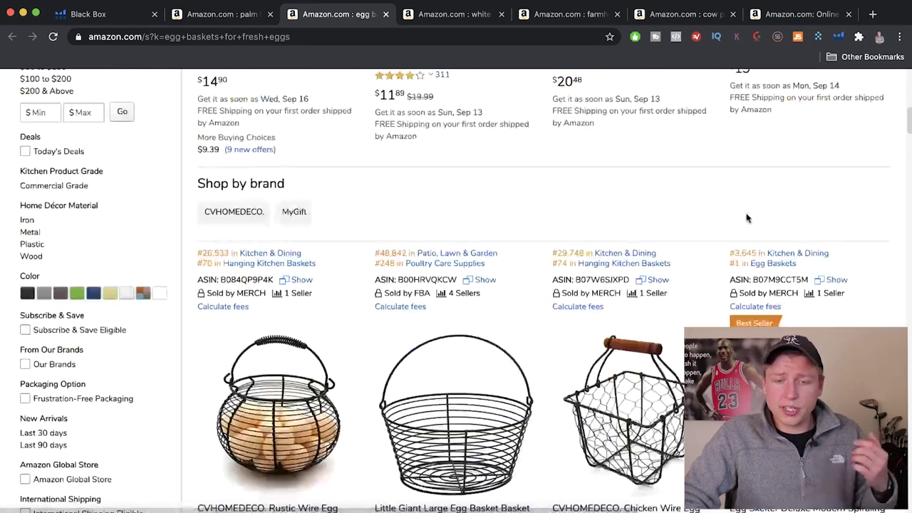
# Compare the first-row egg basket listings with the search phrase for title wording, style, price and reviews.
pyautogui.scroll(-4, 746, 218)
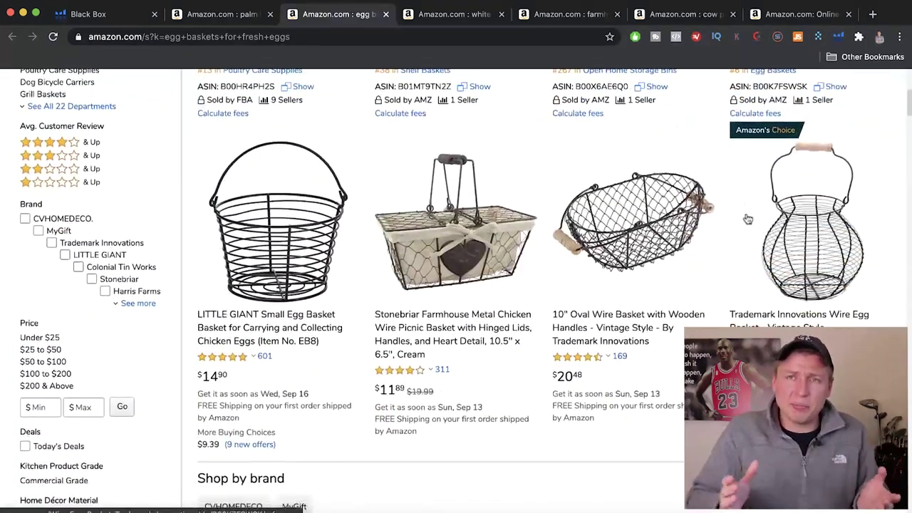
pyautogui.scroll(-2, 748, 219)
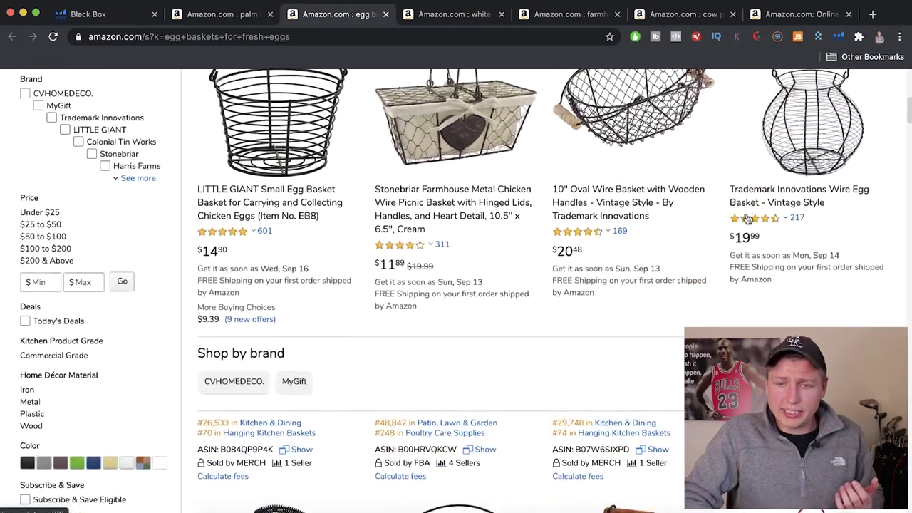
pyautogui.scroll(6, 747, 218)
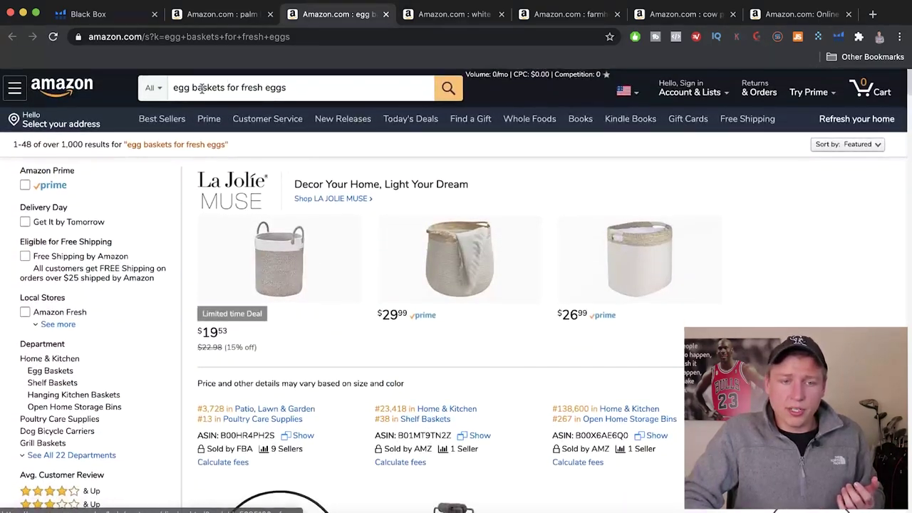
pyautogui.scroll(-5, 463, 302)
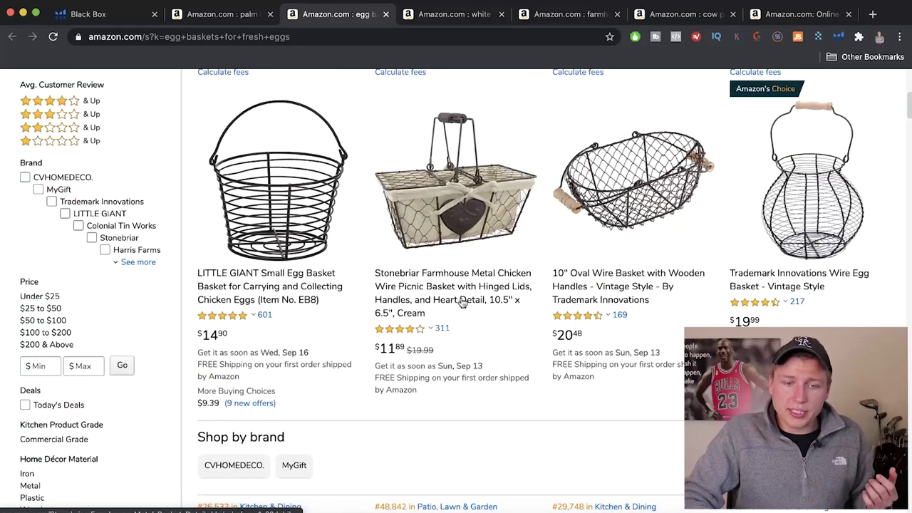
pyautogui.scroll(4, 462, 303)
pyautogui.scroll(-4, 461, 303)
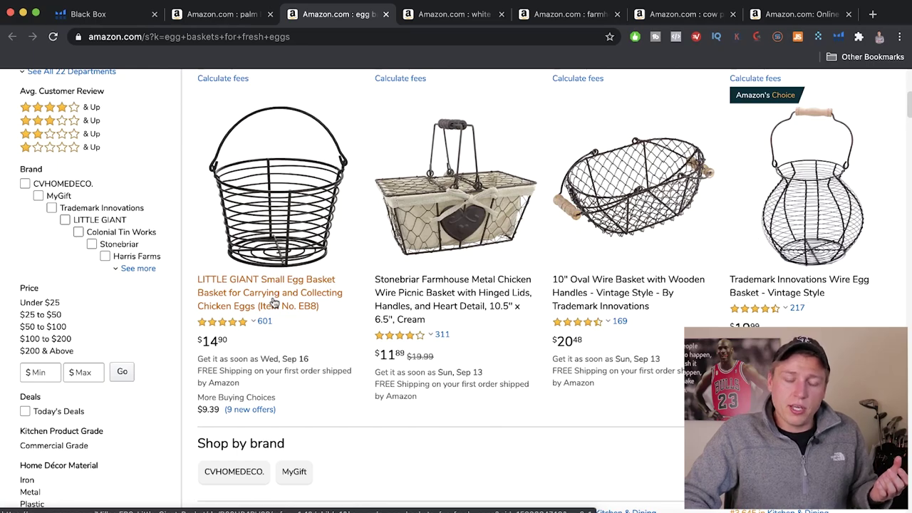
pyautogui.scroll(5, 274, 302)
pyautogui.scroll(-7, 274, 302)
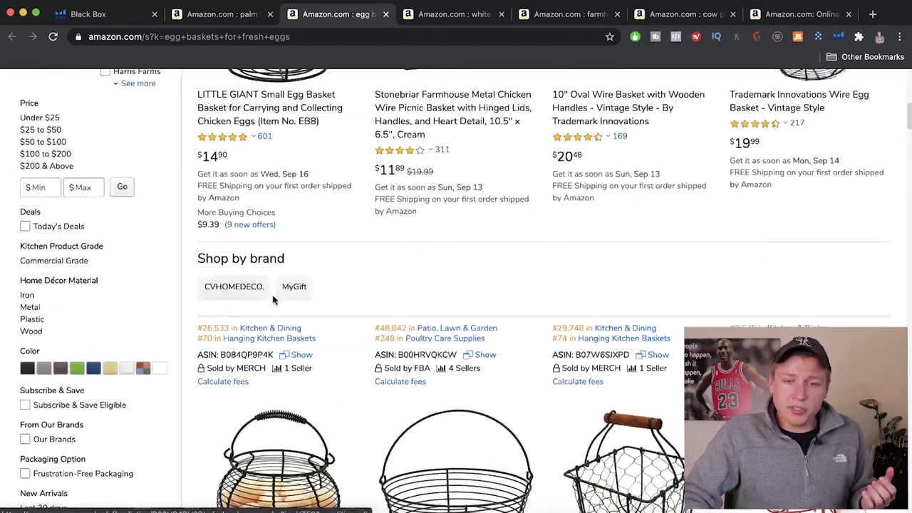
pyautogui.scroll(3, 273, 302)
pyautogui.scroll(-6, 502, 356)
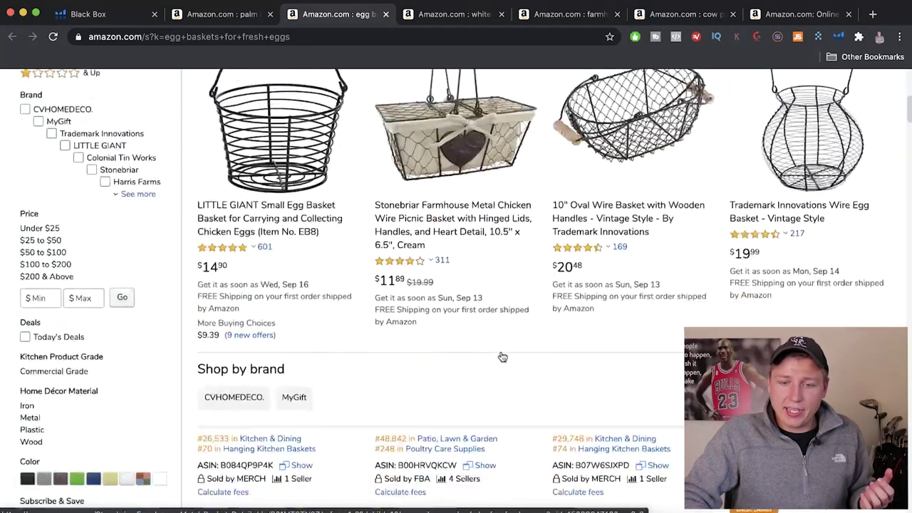
# Examine the chicken-shaped wire baskets against the plain round and rectangular egg baskets for differences in design and price.
pyautogui.scroll(-6, 503, 356)
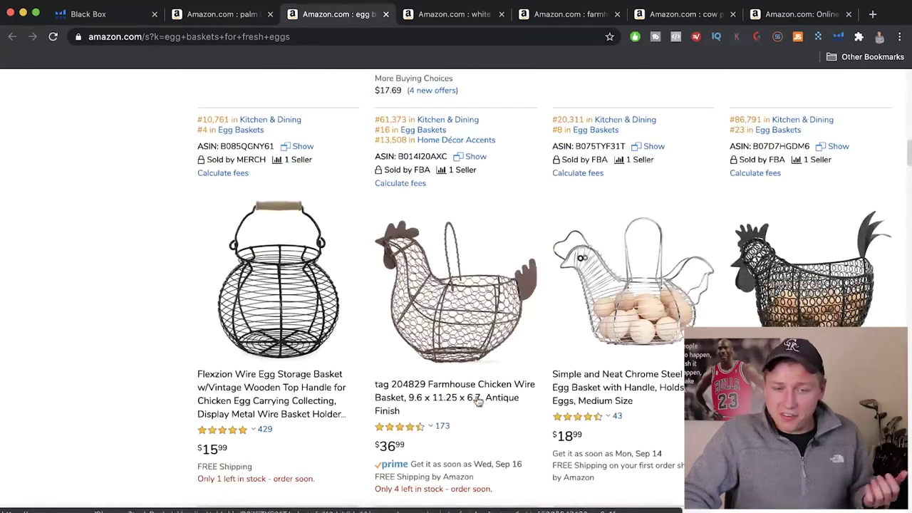
pyautogui.scroll(10, 581, 258)
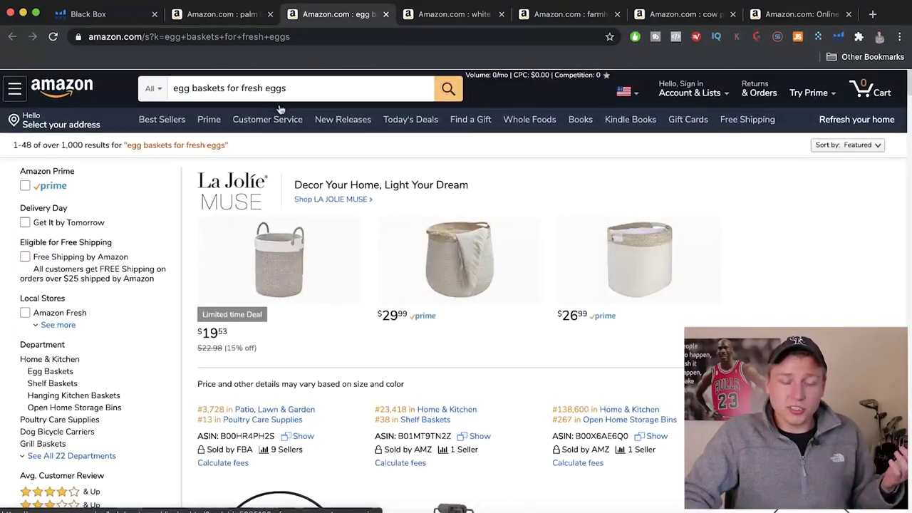
pyautogui.scroll(-10, 464, 336)
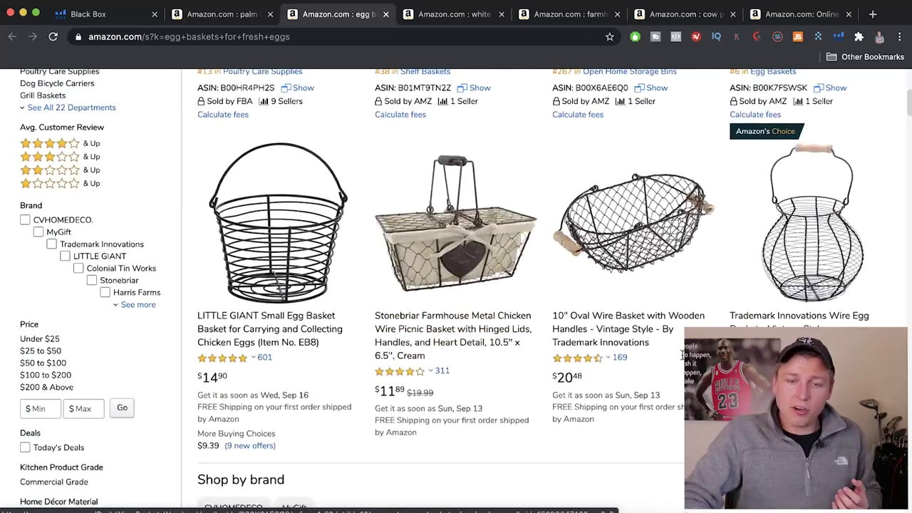
pyautogui.scroll(-5, 465, 337)
pyautogui.scroll(-5, 473, 315)
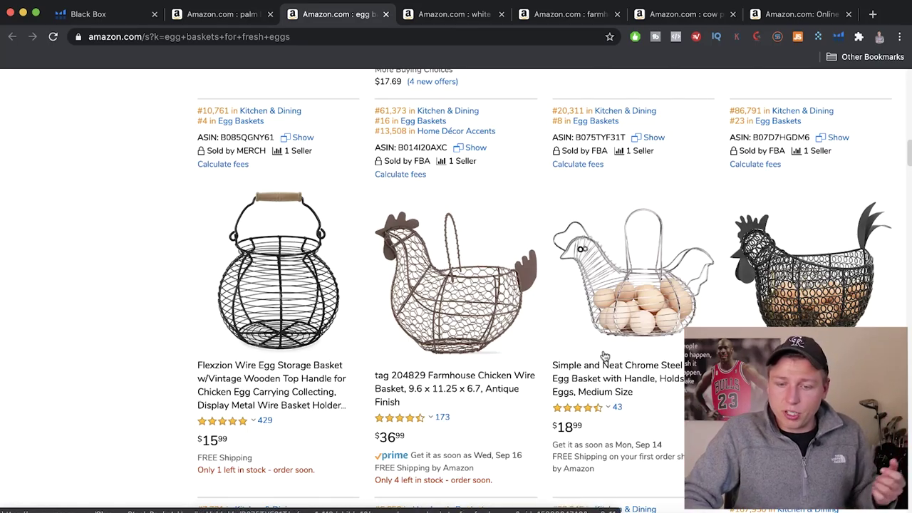
pyautogui.scroll(-4, 604, 355)
pyautogui.scroll(9, 604, 356)
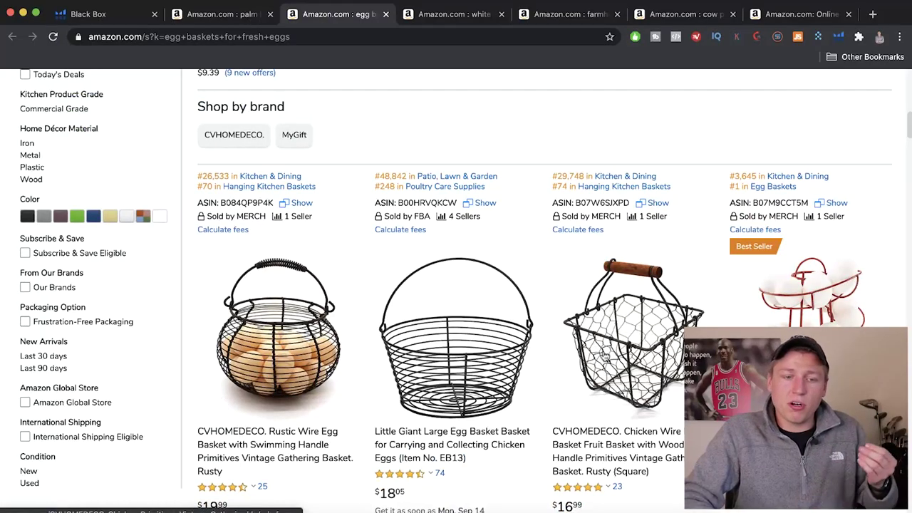
pyautogui.scroll(2, 603, 355)
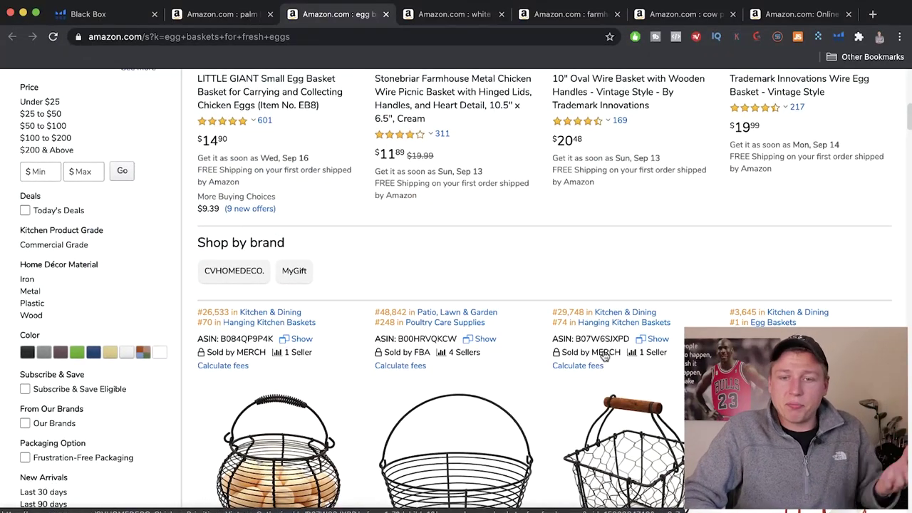
pyautogui.scroll(5, 603, 355)
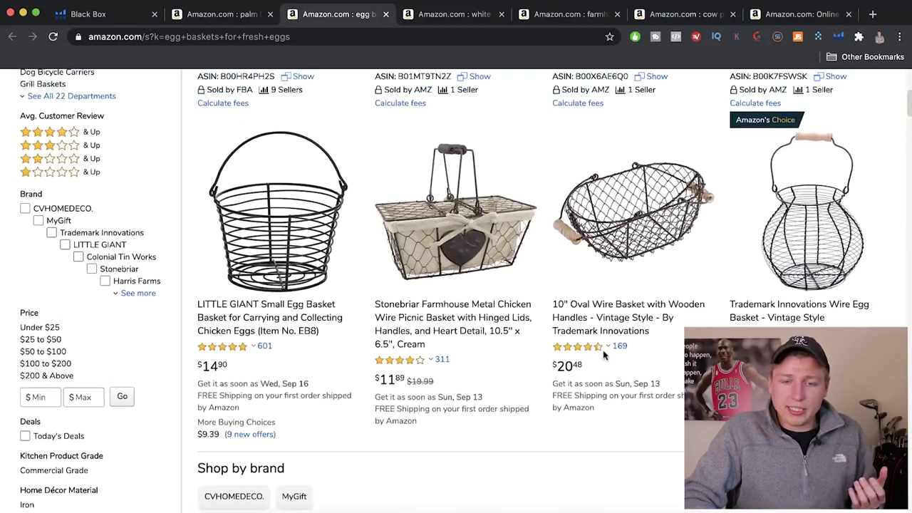
pyautogui.scroll(-1, 604, 356)
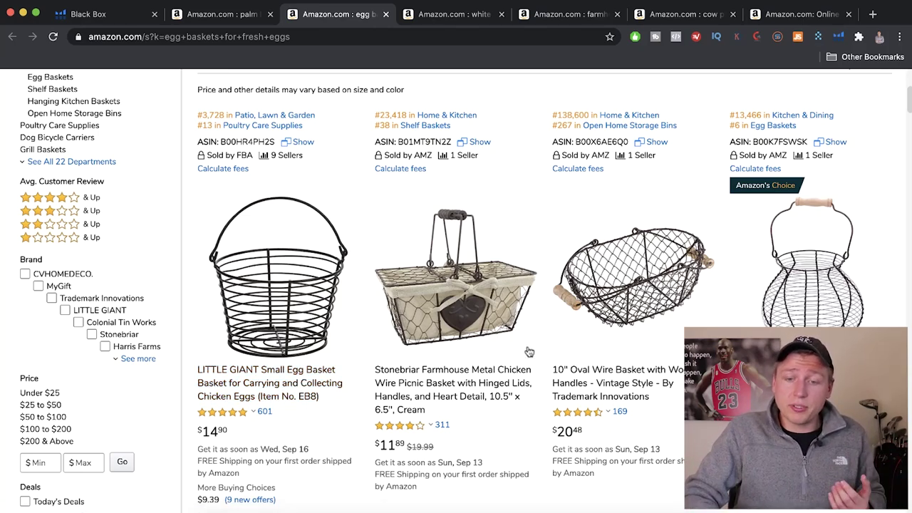
# Weigh the Little Giant and Stonebriar egg basket listings against their neighbours on title wording, price and review count.
pyautogui.scroll(-1, 524, 303)
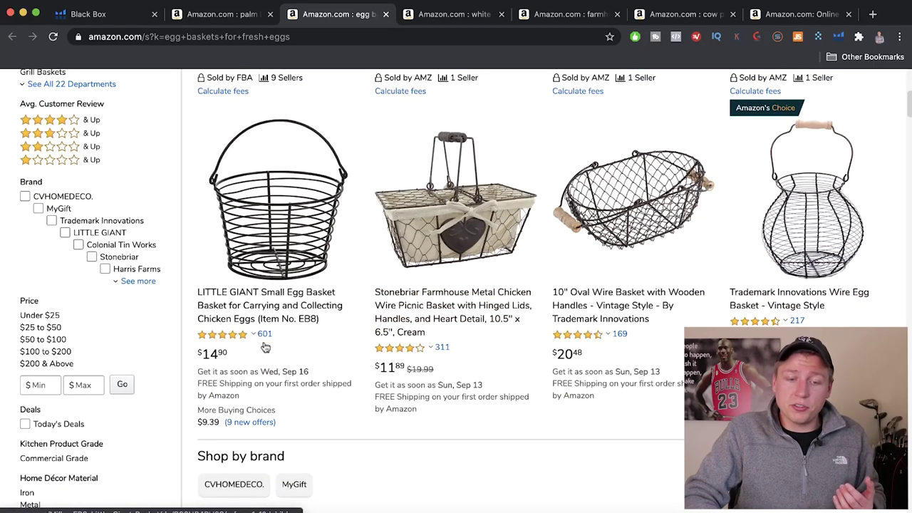
pyautogui.scroll(1, 378, 344)
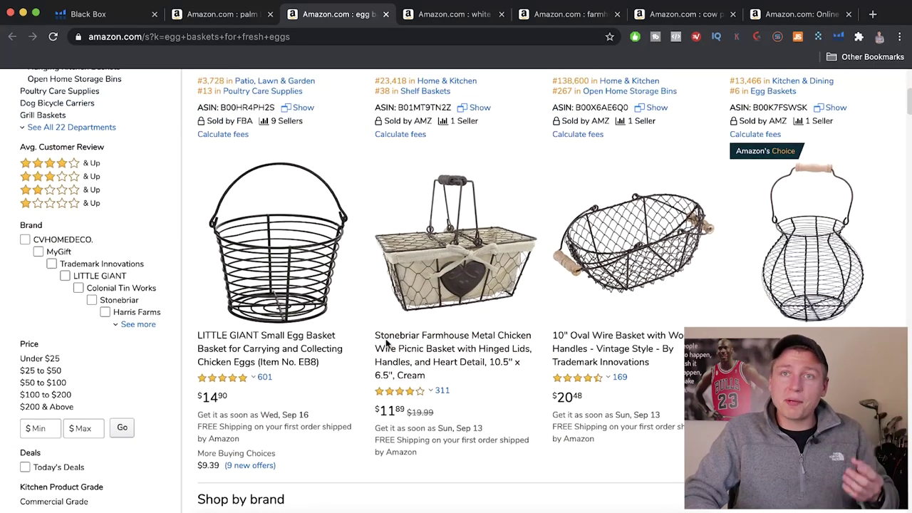
pyautogui.scroll(1, 386, 344)
pyautogui.scroll(-1, 385, 345)
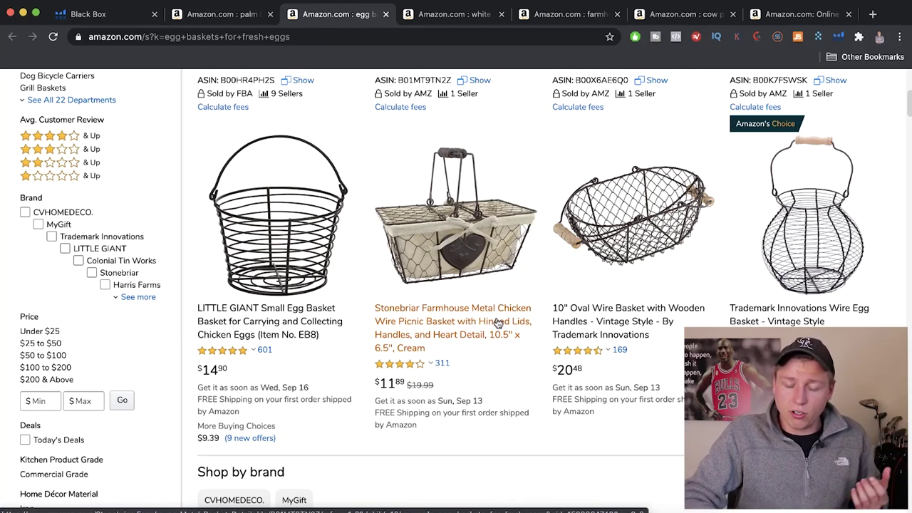
pyautogui.scroll(-1, 498, 323)
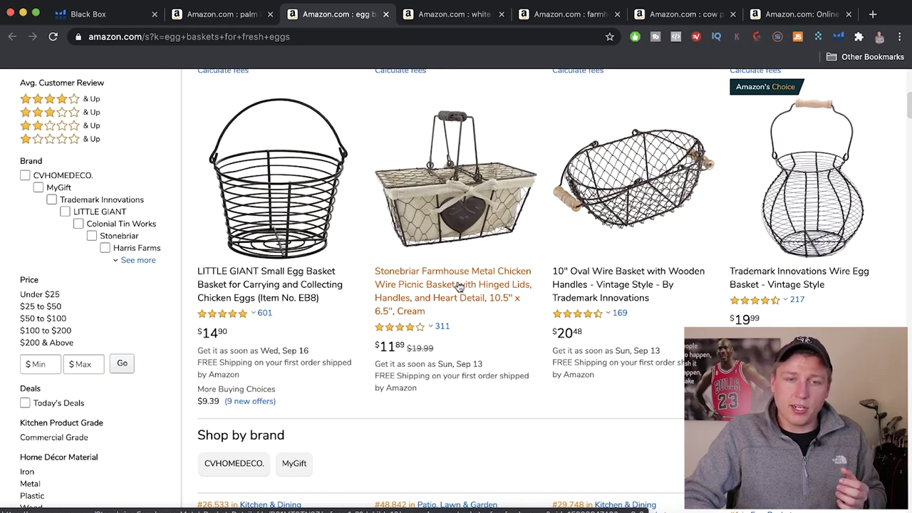
pyautogui.scroll(2, 459, 286)
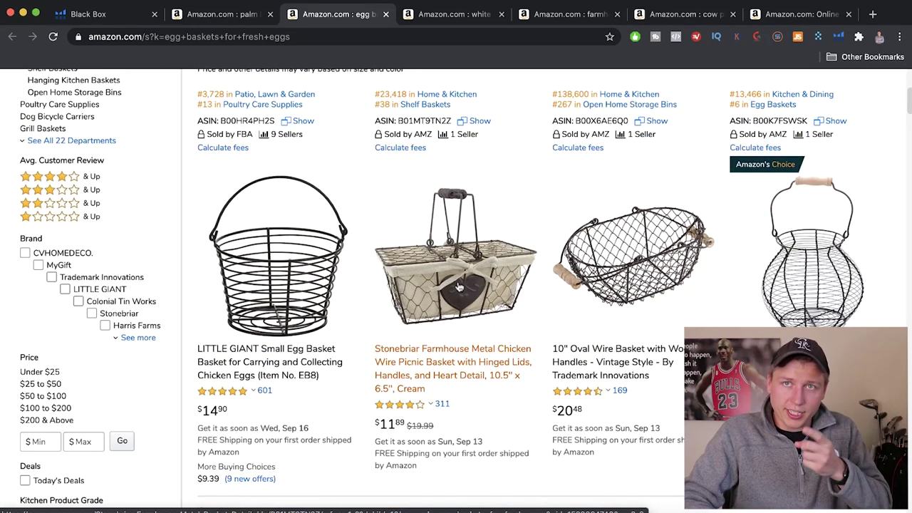
pyautogui.scroll(5, 460, 286)
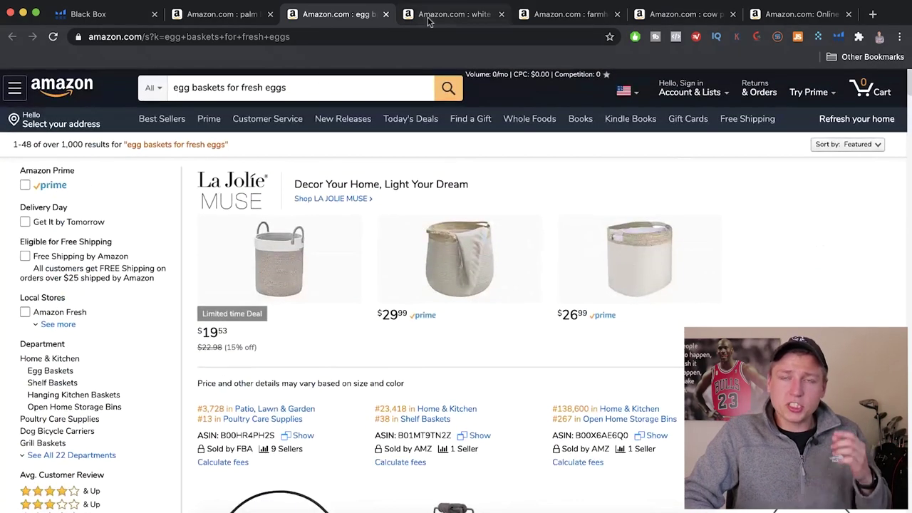
# Switch to the "white claw tapestry" results and compare the listings' designs, titles, prices and review counts.
pyautogui.hotkey('ctrl', 'Tab')
pyautogui.scroll(-1, 422, 206)
pyautogui.scroll(1, 423, 206)
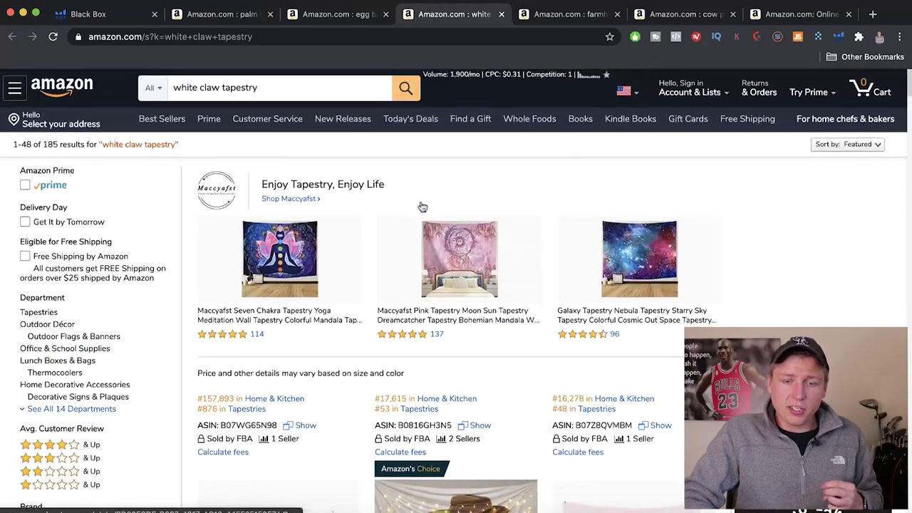
pyautogui.scroll(-4, 422, 206)
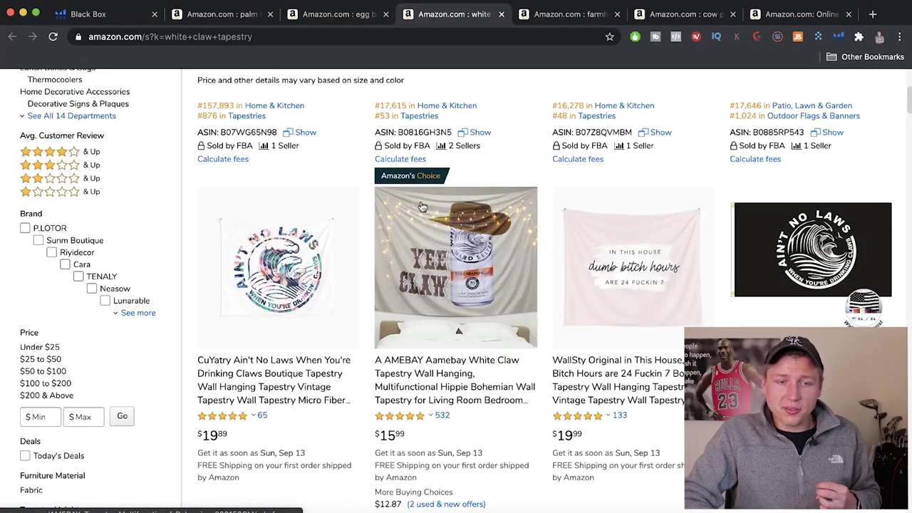
pyautogui.scroll(-1, 423, 206)
pyautogui.scroll(-2, 423, 206)
pyautogui.scroll(1, 422, 206)
pyautogui.scroll(-4, 421, 203)
pyautogui.scroll(-1, 421, 203)
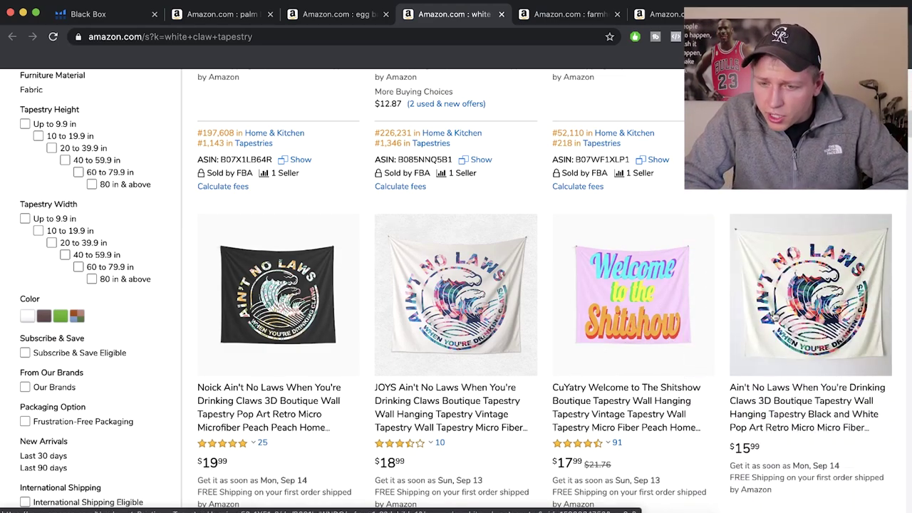
pyautogui.scroll(-5, 781, 375)
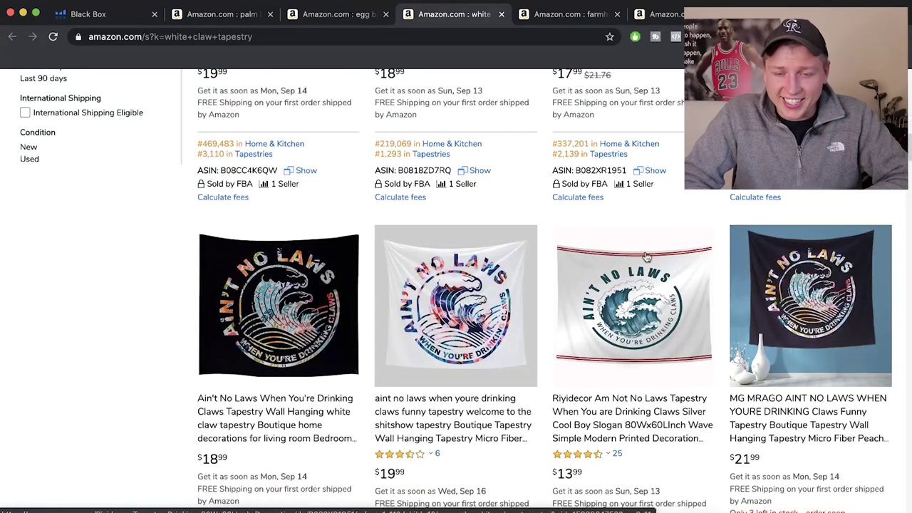
pyautogui.scroll(10, 618, 385)
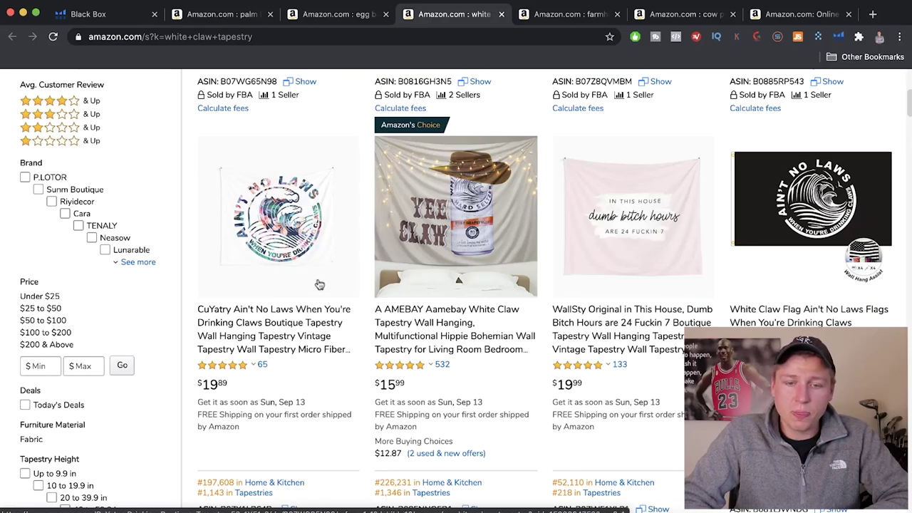
# Run Xray on the "white claw tapestry" results and examine sales, revenue, BSR and review counts per listing.
pyautogui.scroll(4, 319, 284)
pyautogui.scroll(-2, 317, 285)
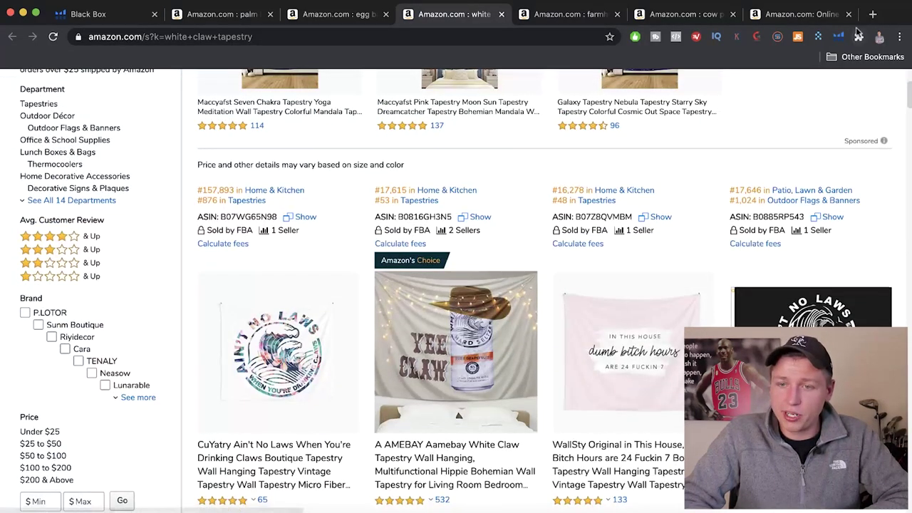
pyautogui.click(839, 35)
pyautogui.click(689, 140)
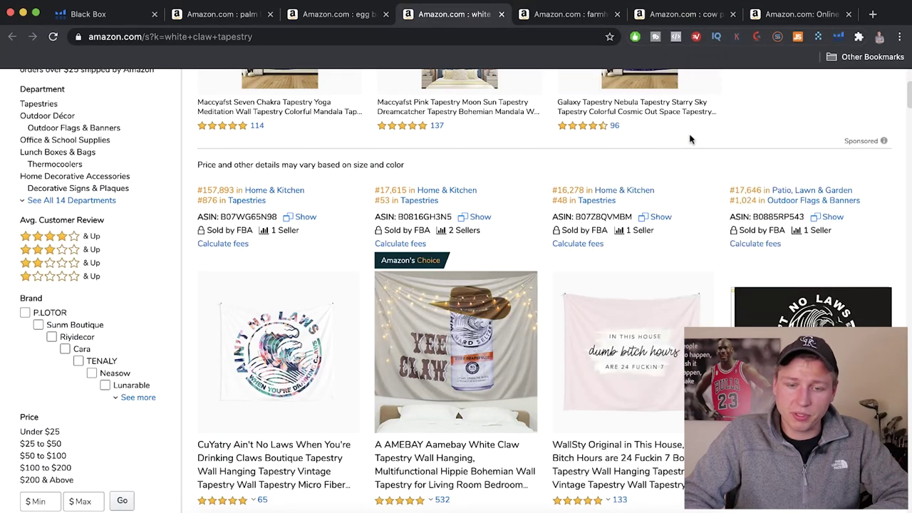
pyautogui.moveTo(458, 109); pyautogui.dragTo(536, 101)
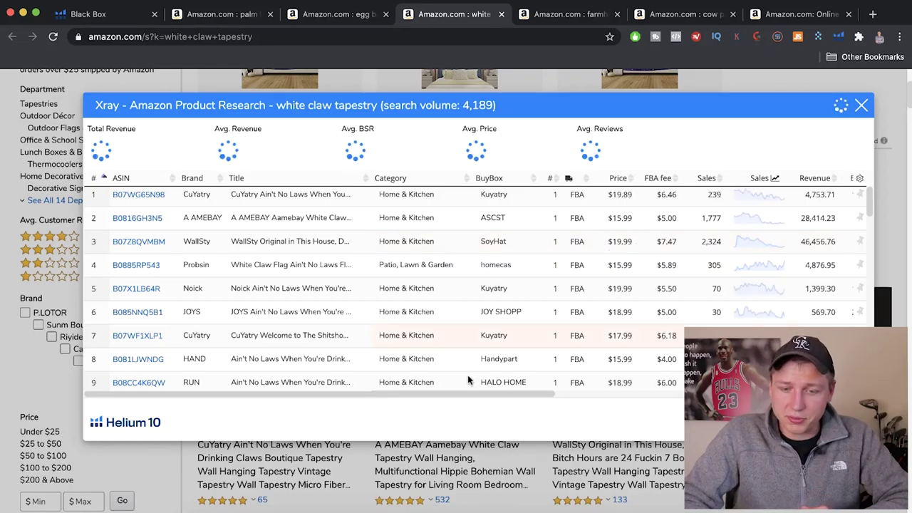
pyautogui.hscroll(3, 772, 219)
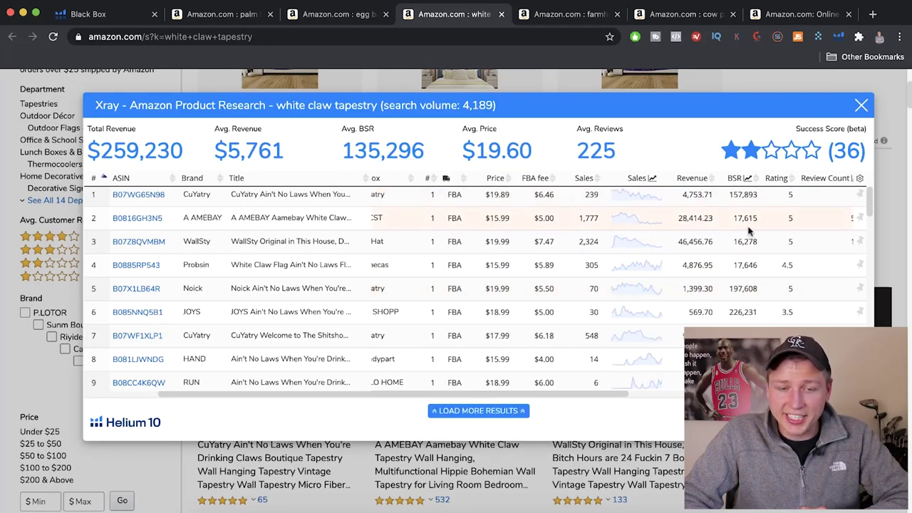
pyautogui.hscroll(3, 690, 245)
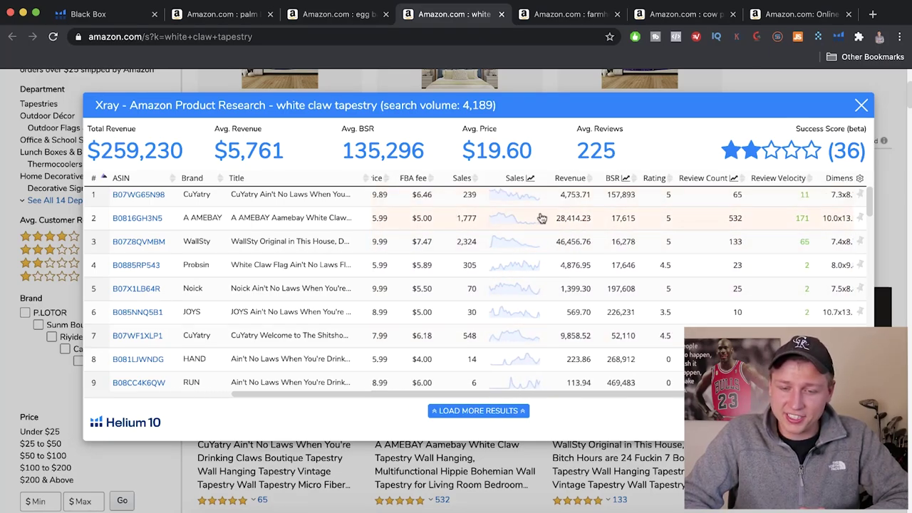
# Compare the tapestry rows' sales trends, review velocity, dimensions and weight in Xray, and close Xray.
pyautogui.scroll(-1, 523, 292)
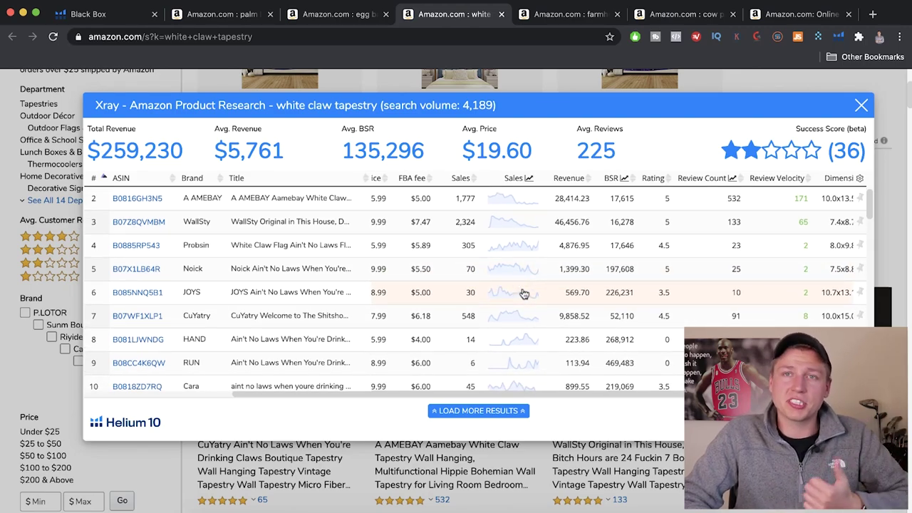
pyautogui.scroll(1, 523, 294)
pyautogui.scroll(1, 523, 294)
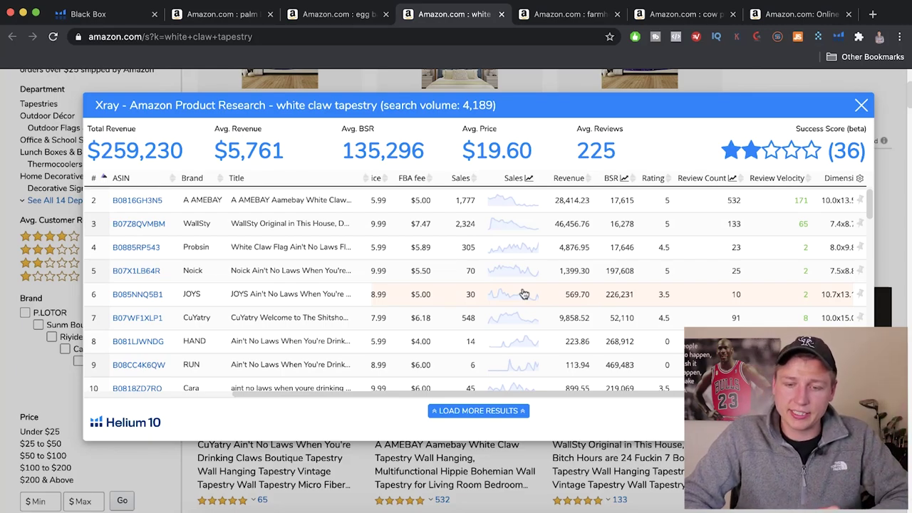
pyautogui.hscroll(3, 523, 293)
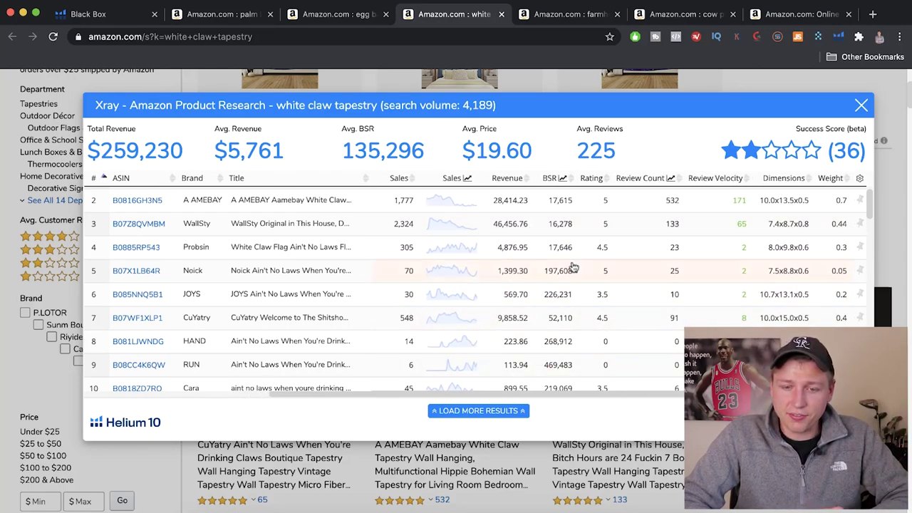
pyautogui.hscroll(-2, 574, 266)
pyautogui.scroll(2, 553, 301)
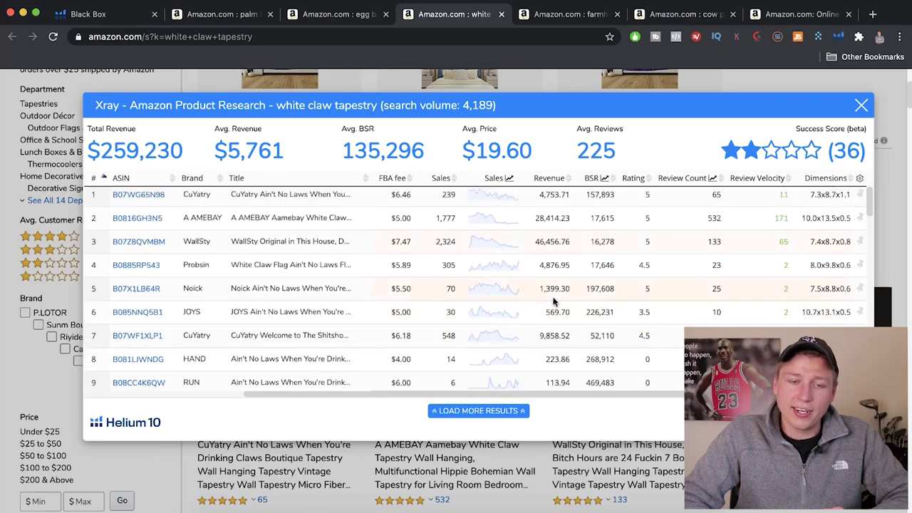
pyautogui.click(861, 106)
# Recheck the first-row tapestry listings for relevance to the search phrase, design, price and reviews.
pyautogui.scroll(1, 699, 228)
pyautogui.scroll(-2, 699, 228)
pyautogui.scroll(-1, 699, 228)
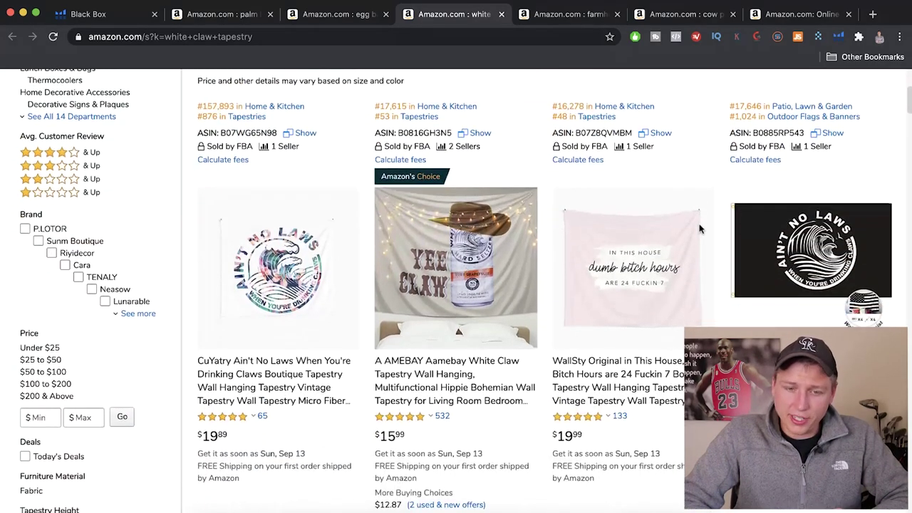
pyautogui.scroll(2, 699, 228)
pyautogui.scroll(-3, 699, 228)
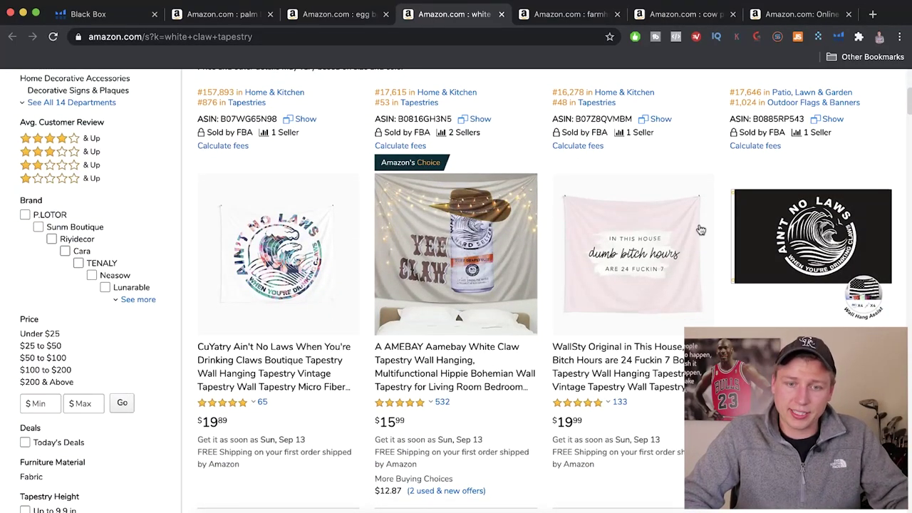
pyautogui.scroll(2, 699, 228)
# Switch to the "farmhouse paper towel holder" results and examine the first-row listings' styles, prices and reviews.
pyautogui.click(545, 19)
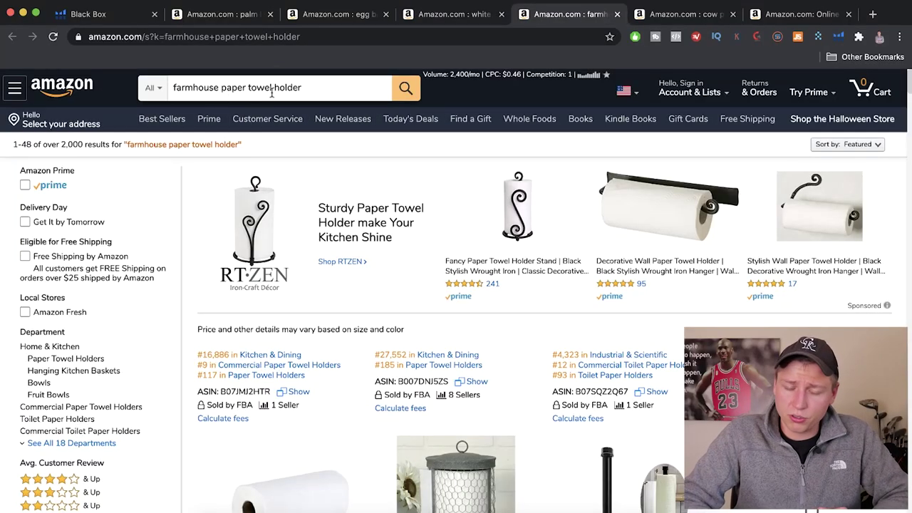
pyautogui.scroll(-4, 367, 240)
pyautogui.scroll(-2, 364, 241)
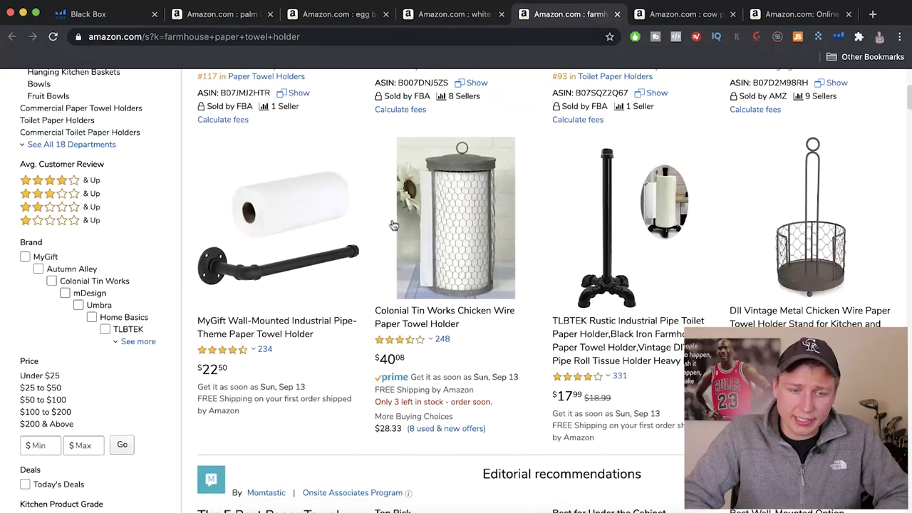
pyautogui.scroll(-4, 562, 328)
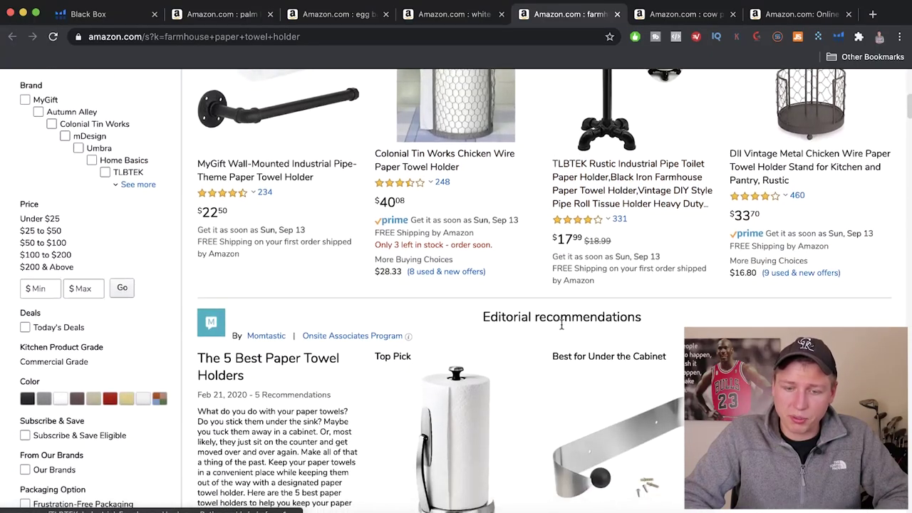
pyautogui.scroll(3, 562, 324)
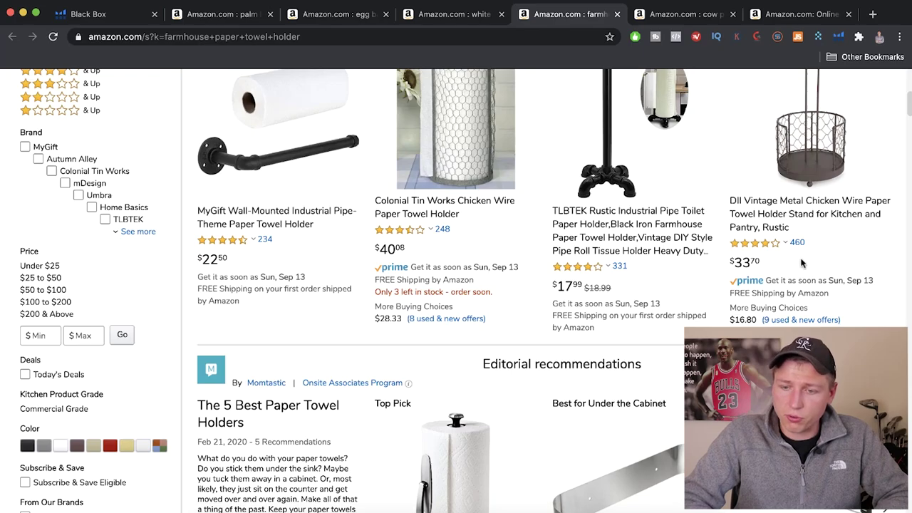
pyautogui.scroll(-10, 803, 255)
pyautogui.scroll(2, 804, 254)
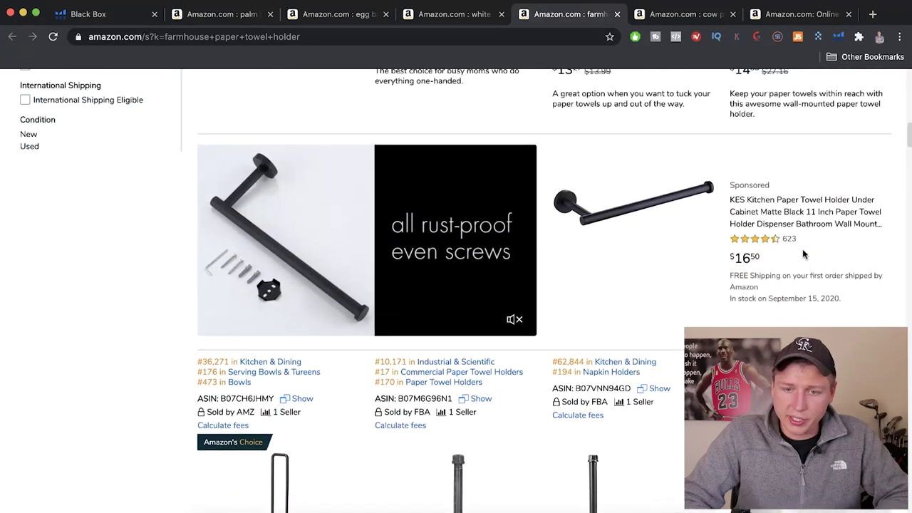
# Compare the wire, industrial pipe and wood paper towel holders below the sponsored video for farmhouse style, price and reviews.
pyautogui.scroll(-5, 617, 218)
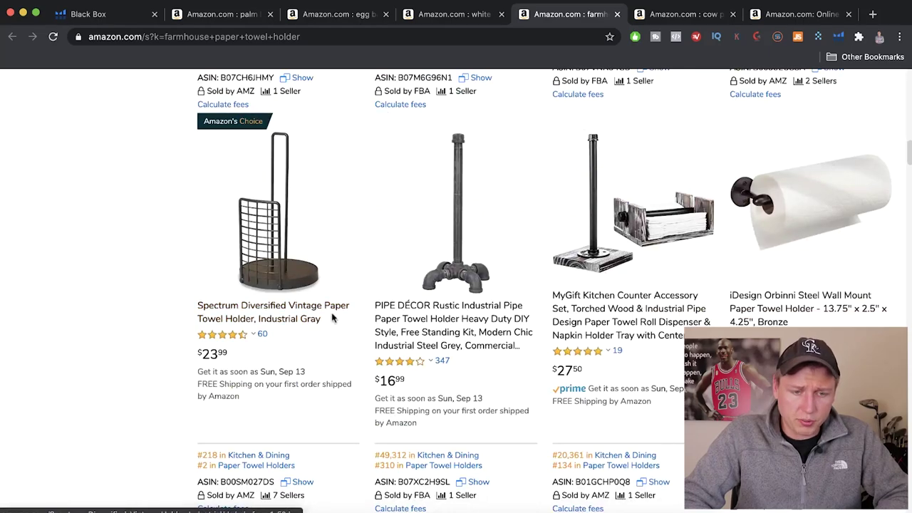
pyautogui.scroll(-1, 514, 325)
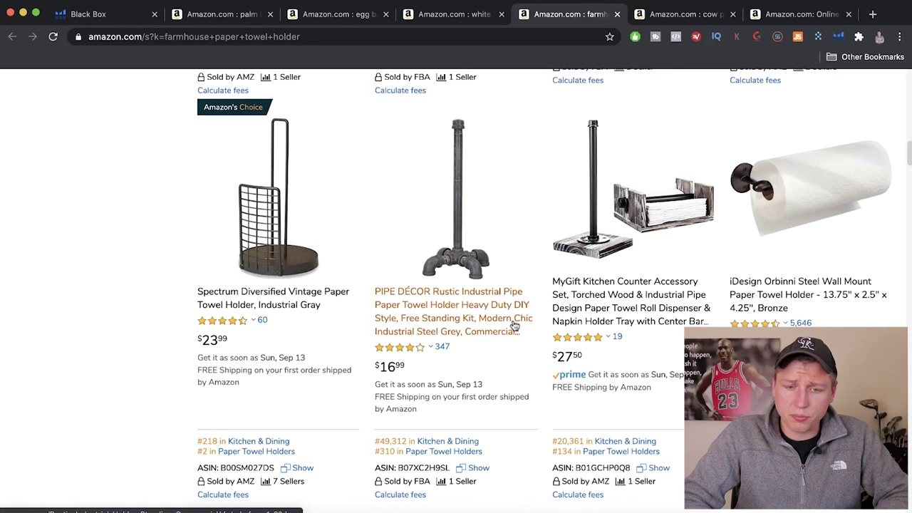
pyautogui.scroll(-1, 514, 325)
pyautogui.scroll(2, 514, 325)
pyautogui.scroll(-6, 596, 366)
pyautogui.scroll(-2, 597, 365)
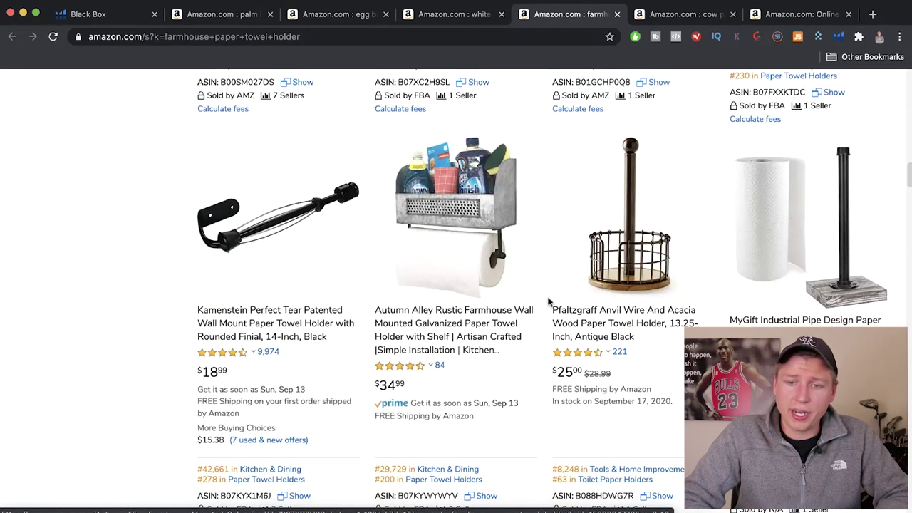
pyautogui.scroll(7, 548, 301)
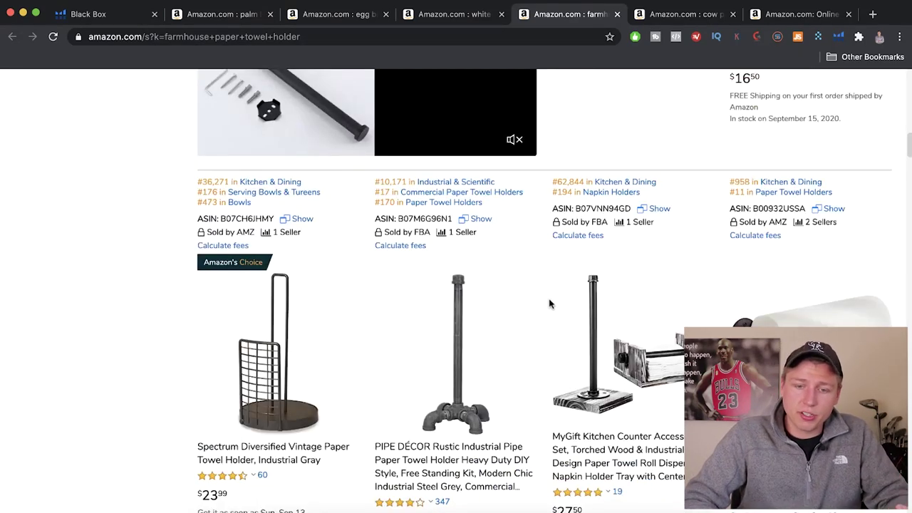
pyautogui.scroll(-2, 549, 305)
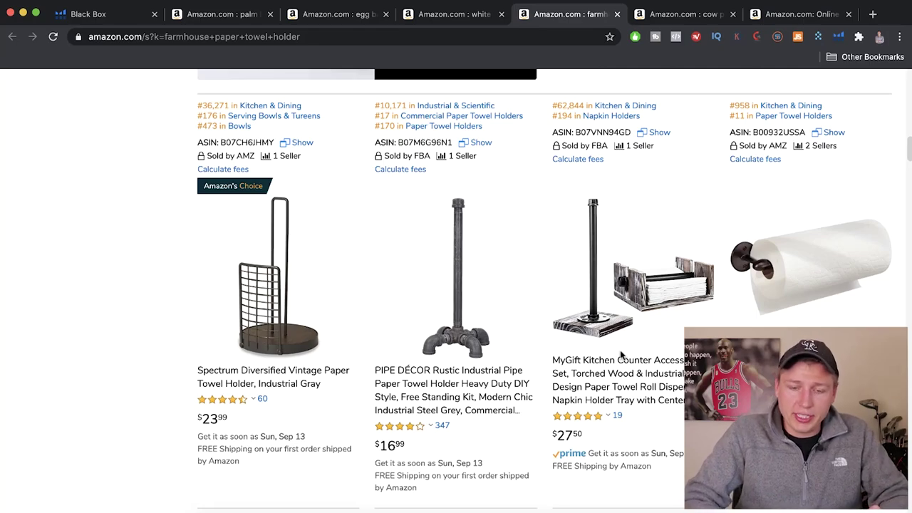
pyautogui.scroll(-2, 540, 330)
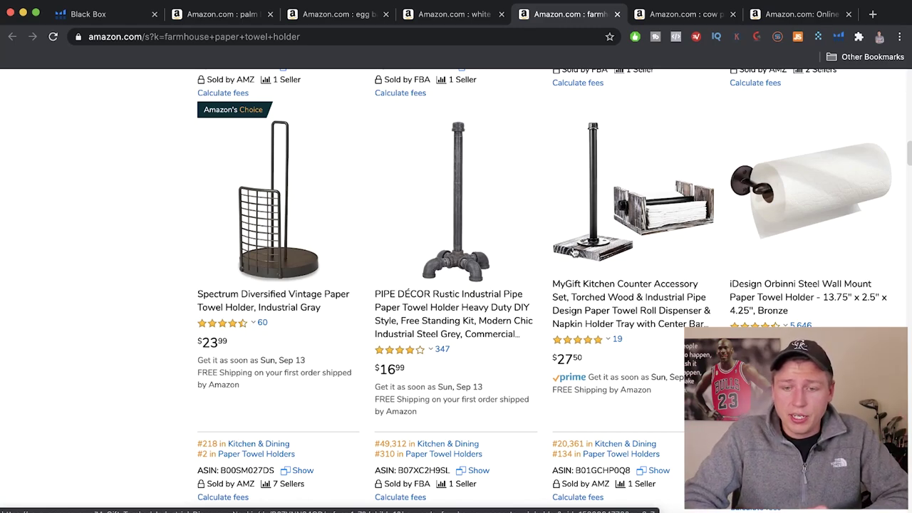
# Run Xray on the "farmhouse paper towel holder" results and examine the average revenue, price, reviews and per-listing sales.
pyautogui.scroll(15, 490, 256)
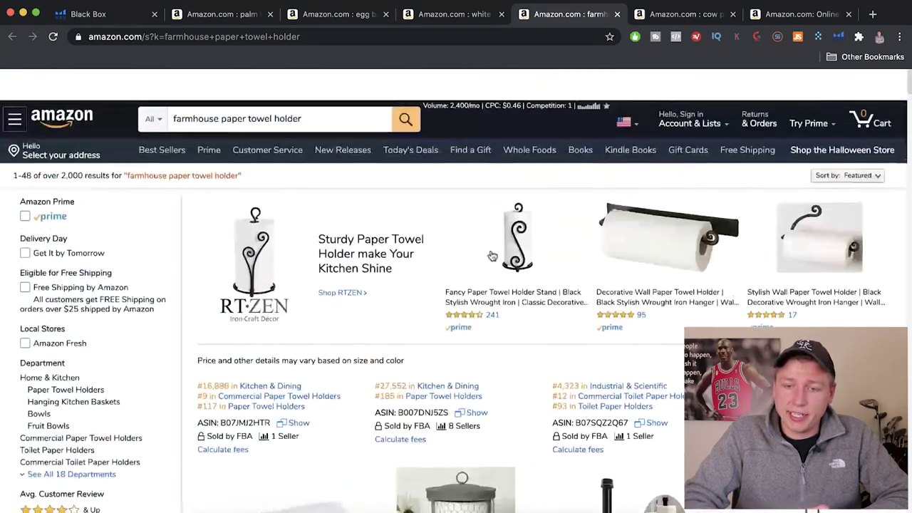
pyautogui.scroll(-3, 492, 256)
pyautogui.click(838, 37)
pyautogui.click(677, 144)
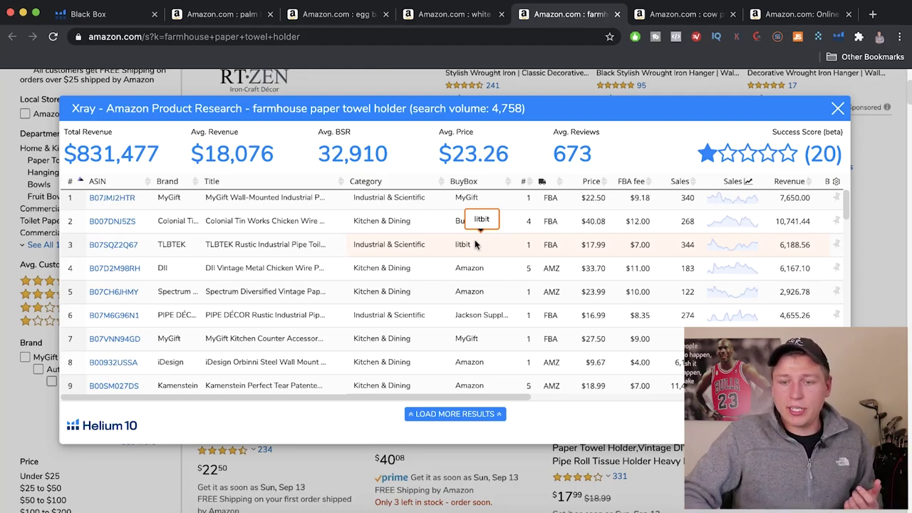
# Compare the paper towel holder listings' sales, revenue and ratings in Xray, previewing the iDesign and Kamenstein products, and close the report.
pyautogui.hscroll(2, 544, 254)
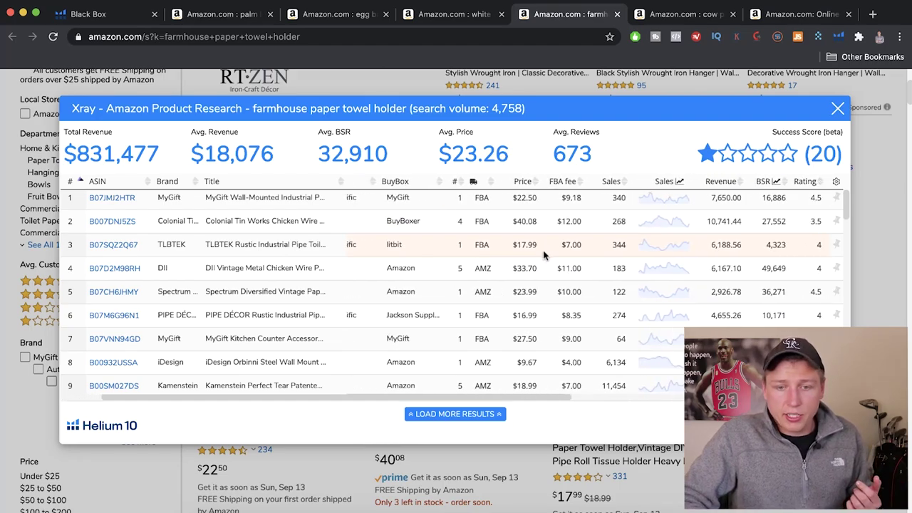
pyautogui.scroll(1, 641, 228)
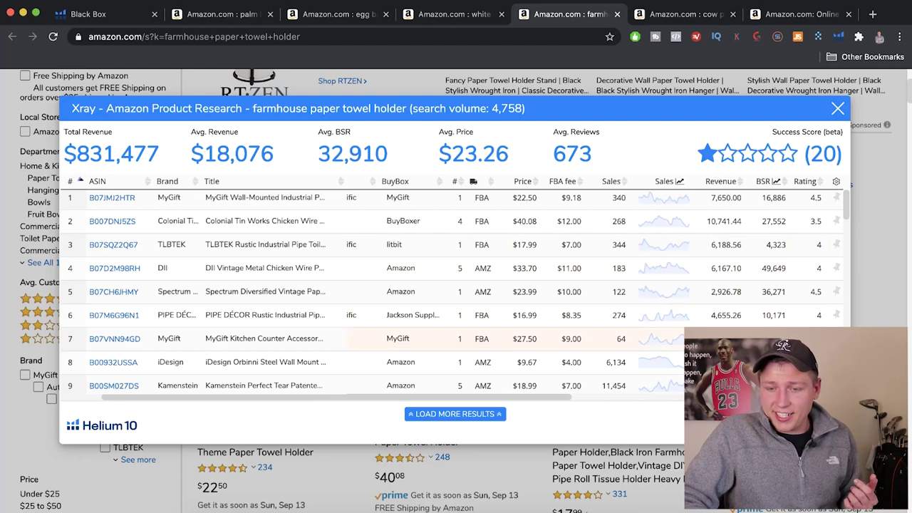
pyautogui.moveTo(126, 365)
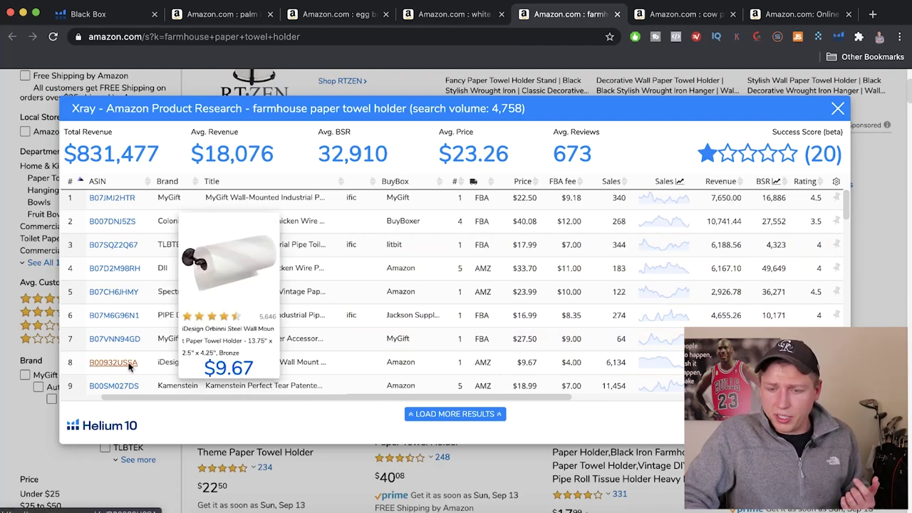
pyautogui.scroll(-2, 552, 317)
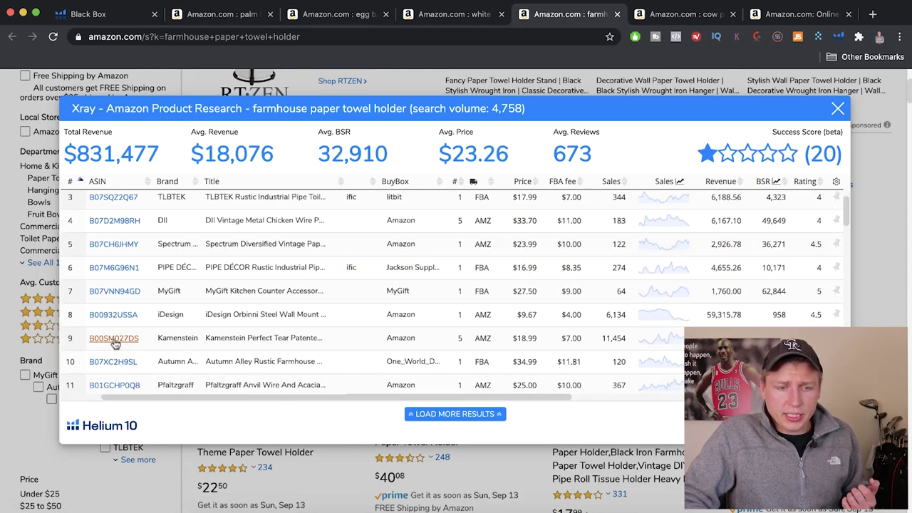
pyautogui.moveTo(114, 343)
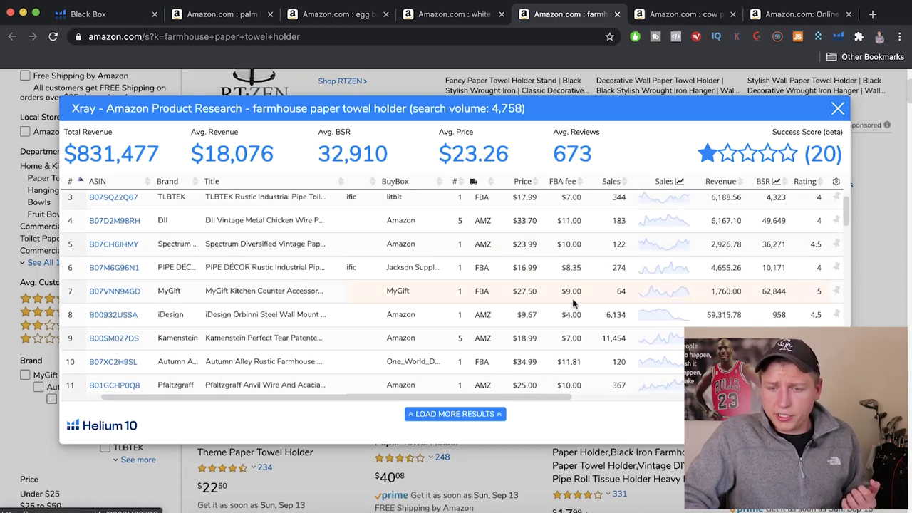
pyautogui.scroll(-2, 556, 299)
pyautogui.scroll(4, 574, 303)
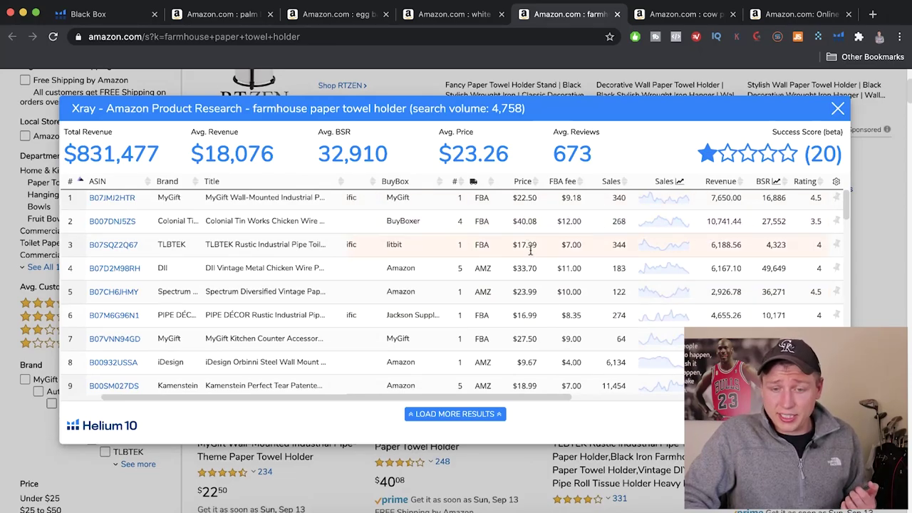
pyautogui.click(839, 109)
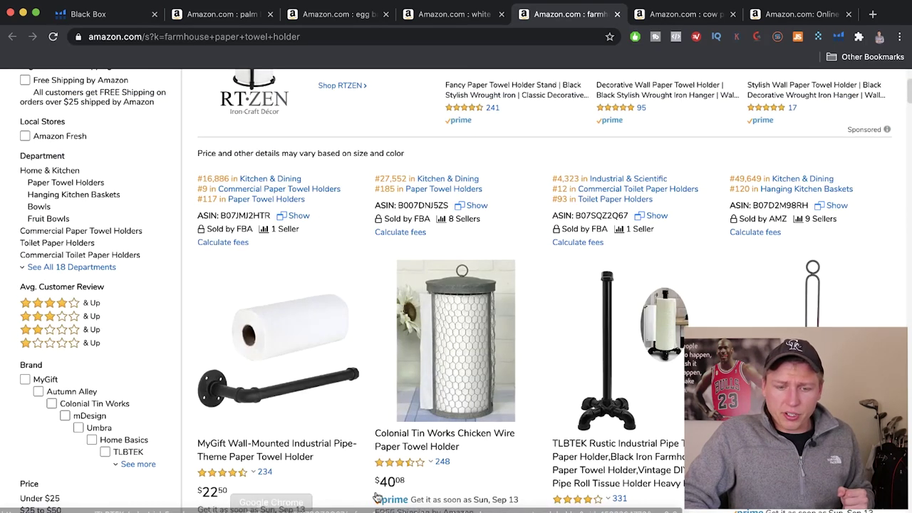
# Open the Colonial Tin Works Chicken Wire Paper Towel Holder listing and view its all-time price and sales rank history.
pyautogui.scroll(-1, 439, 466)
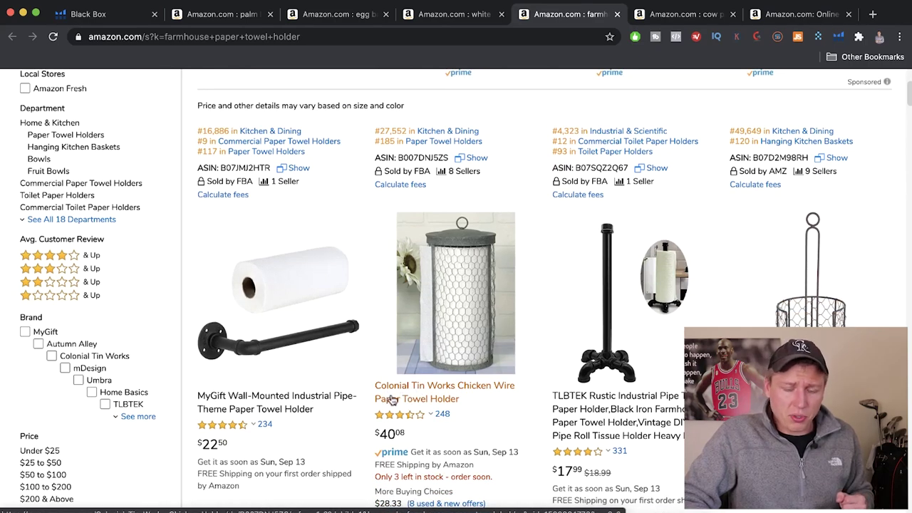
pyautogui.click(401, 394)
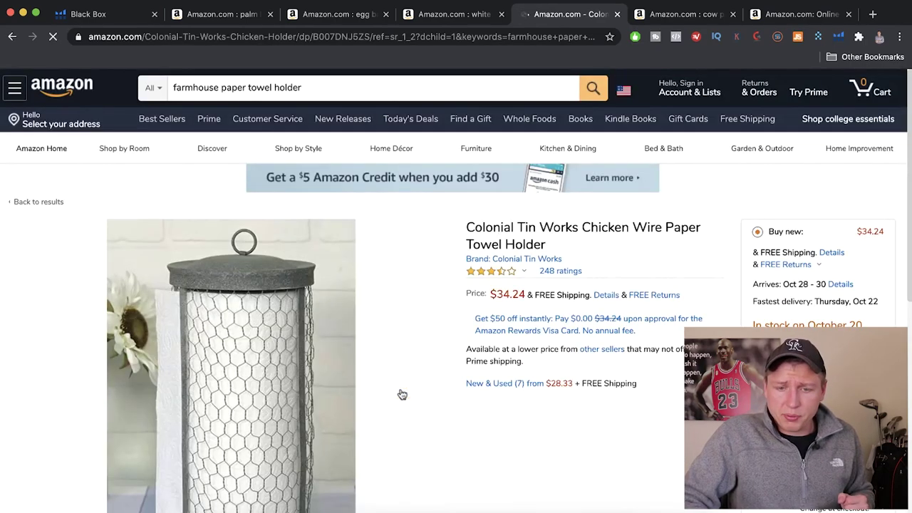
pyautogui.scroll(-2, 575, 451)
pyautogui.scroll(-1, 592, 466)
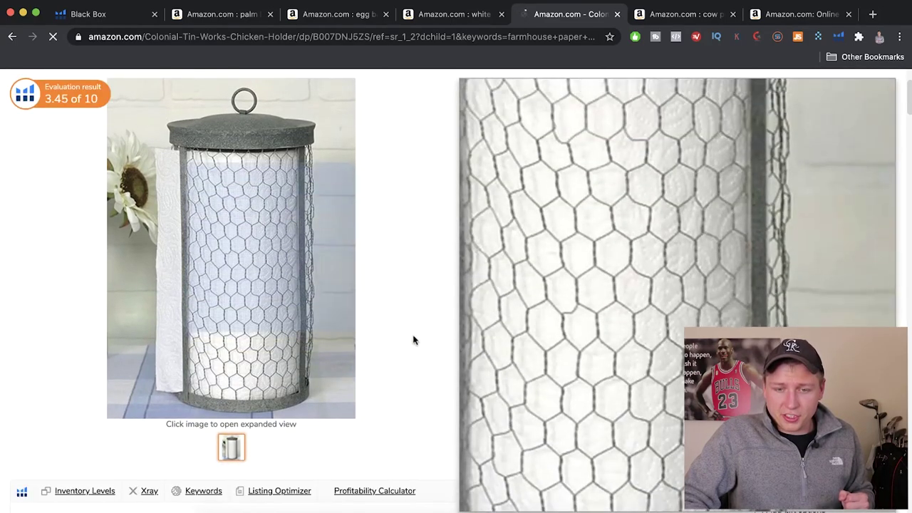
pyautogui.scroll(-4, 518, 220)
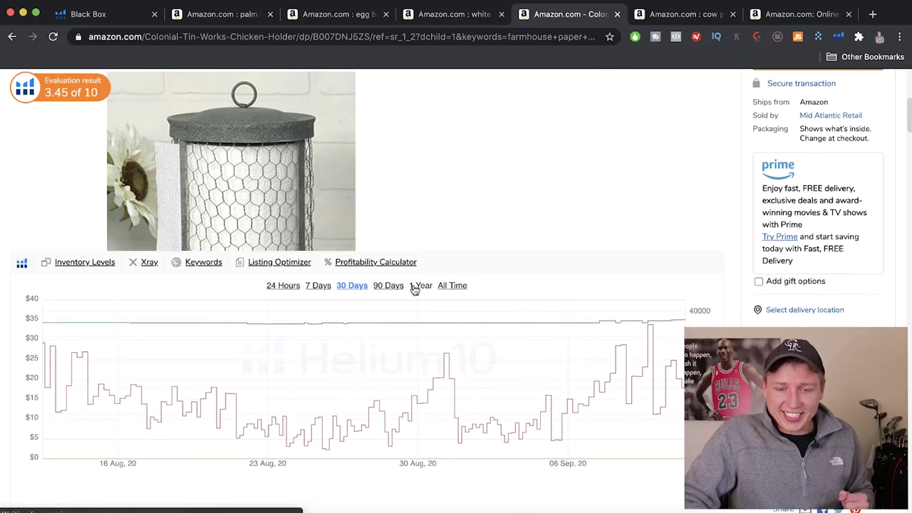
pyautogui.click(452, 285)
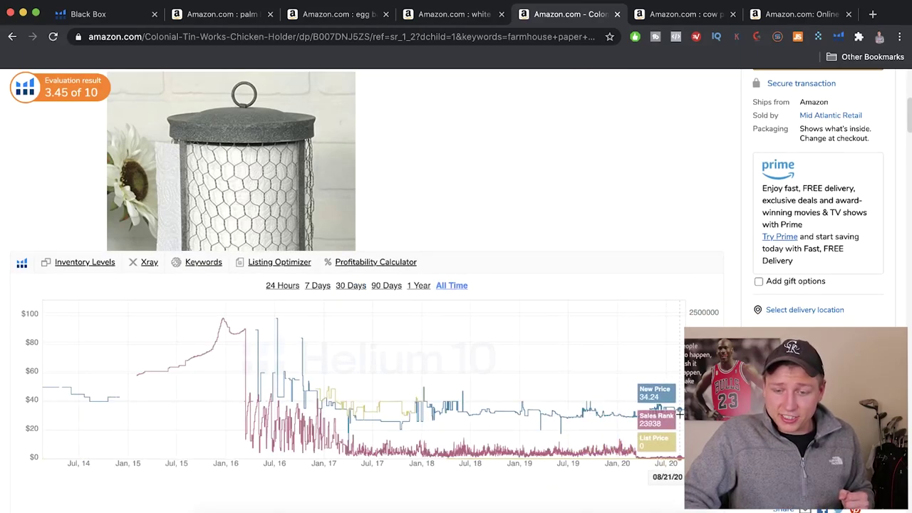
# Read the chicken wire holder's product description to judge the listing's quality, and return to its main image.
pyautogui.scroll(-8, 548, 254)
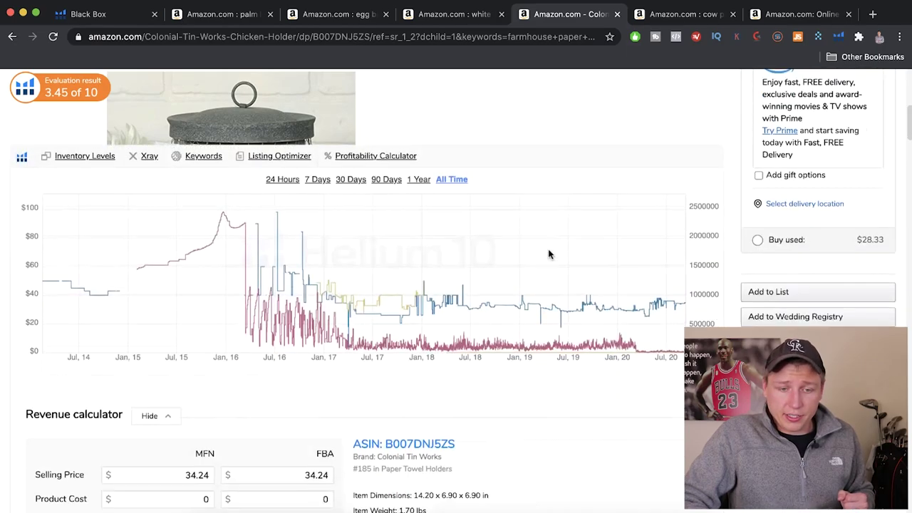
pyautogui.scroll(-8, 548, 254)
pyautogui.scroll(2, 548, 255)
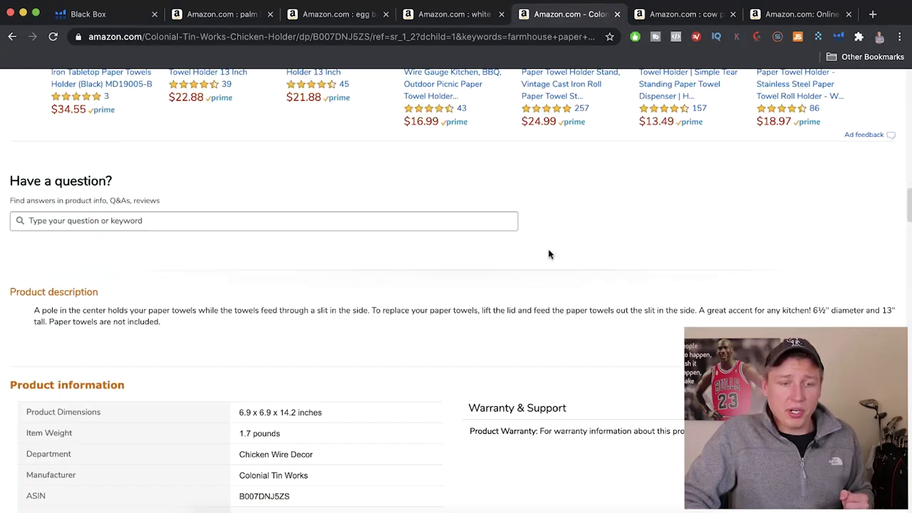
pyautogui.moveTo(176, 327); pyautogui.dragTo(36, 311)
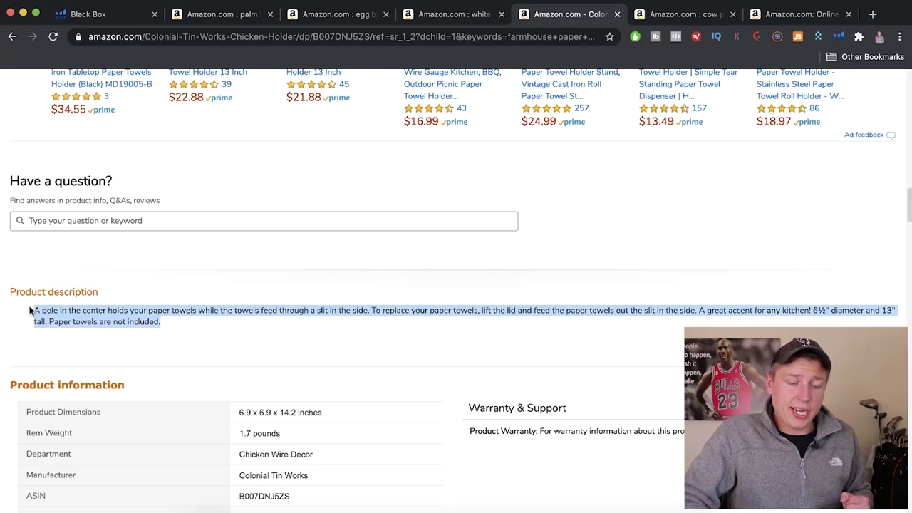
pyautogui.scroll(20, 226, 287)
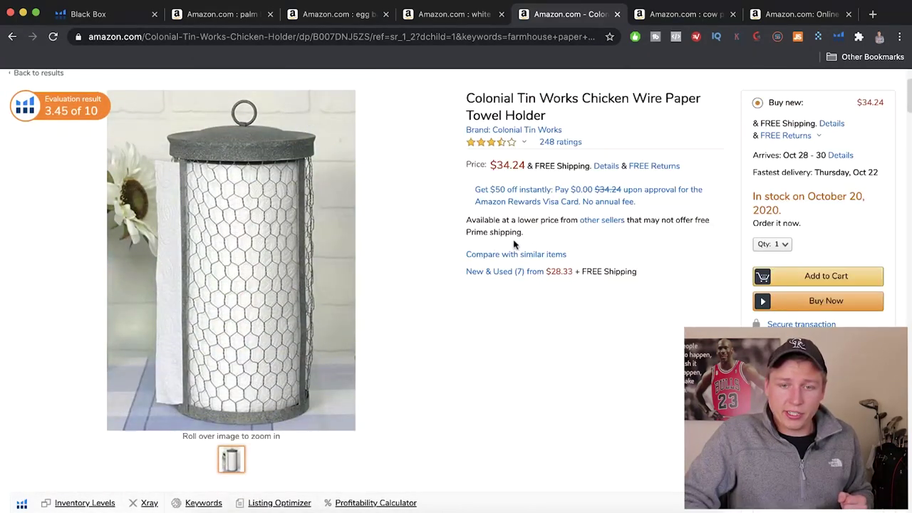
# Run Xray on the chicken wire holder to examine its monthly sales and revenue, close the report and inspect the product image up close.
pyautogui.scroll(3, 451, 262)
pyautogui.click(838, 36)
pyautogui.click(687, 135)
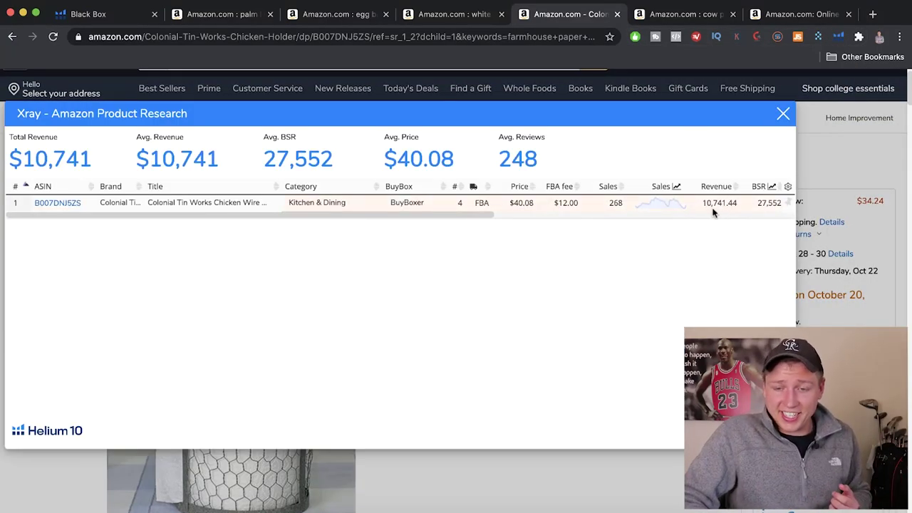
pyautogui.hscroll(5, 621, 203)
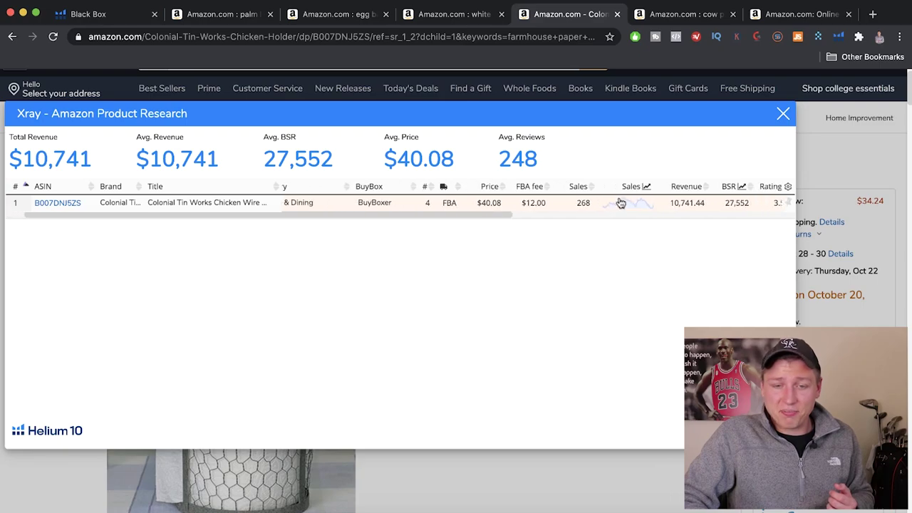
pyautogui.hscroll(-3, 472, 207)
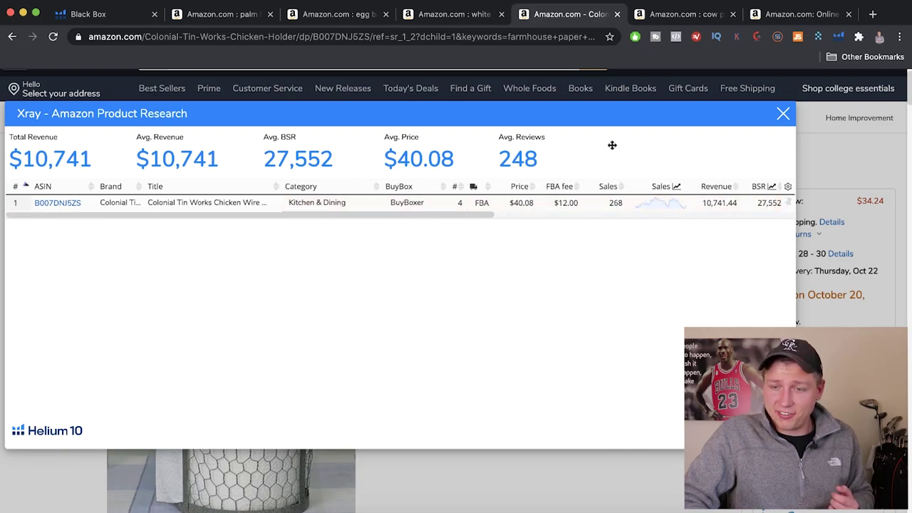
pyautogui.click(783, 113)
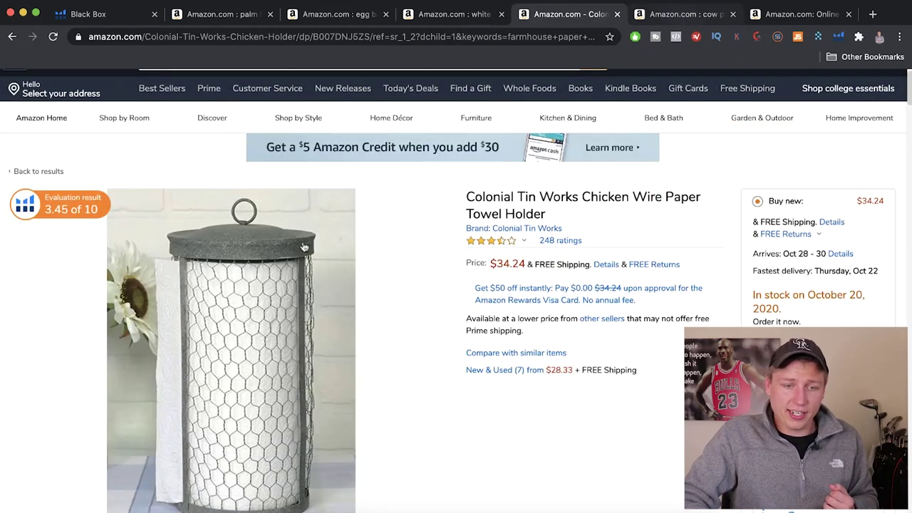
pyautogui.moveTo(292, 264)
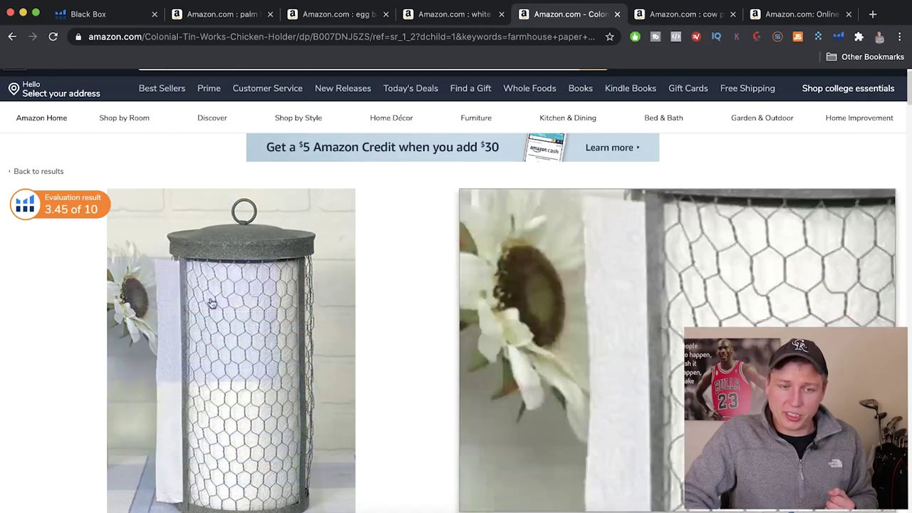
# Switch to the "cow pictures wall decor canvas" results and compare the first rows of canvases for design, price and reviews.
pyautogui.hotkey('ctrl', 'Tab')
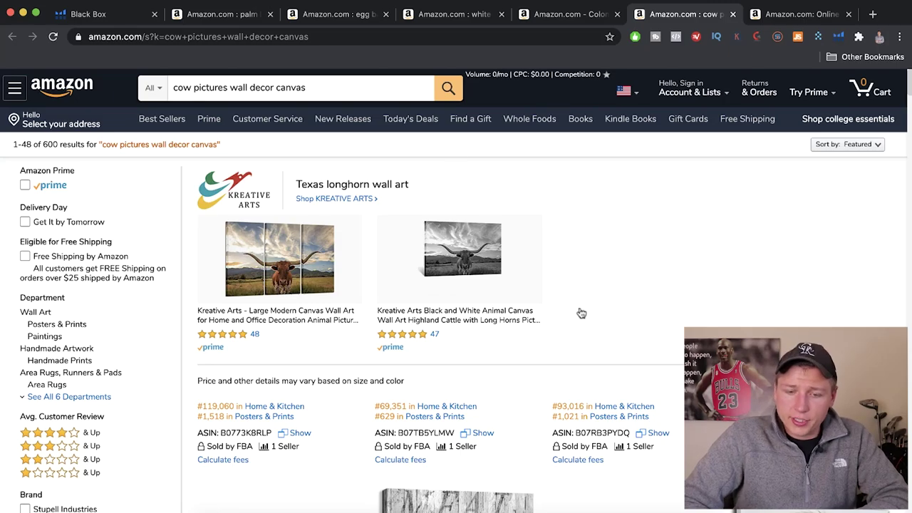
pyautogui.scroll(-5, 581, 313)
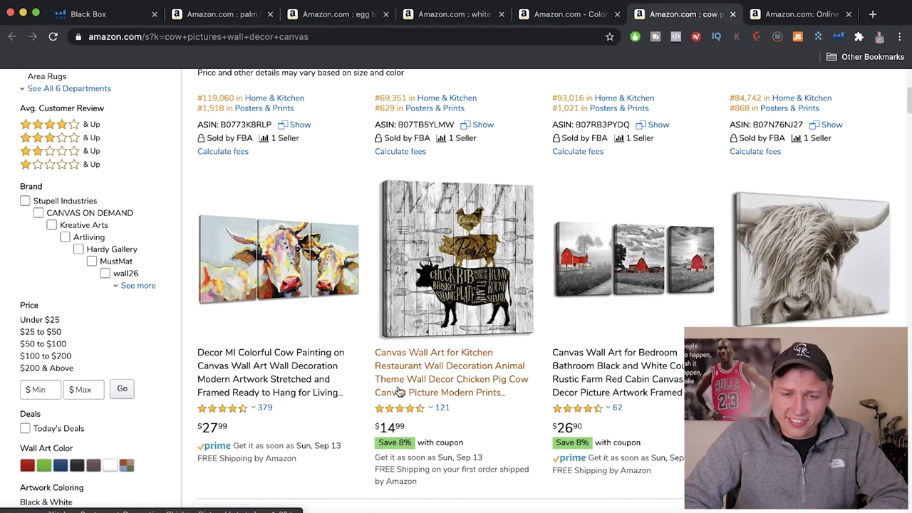
pyautogui.scroll(-4, 399, 387)
pyautogui.scroll(-6, 398, 386)
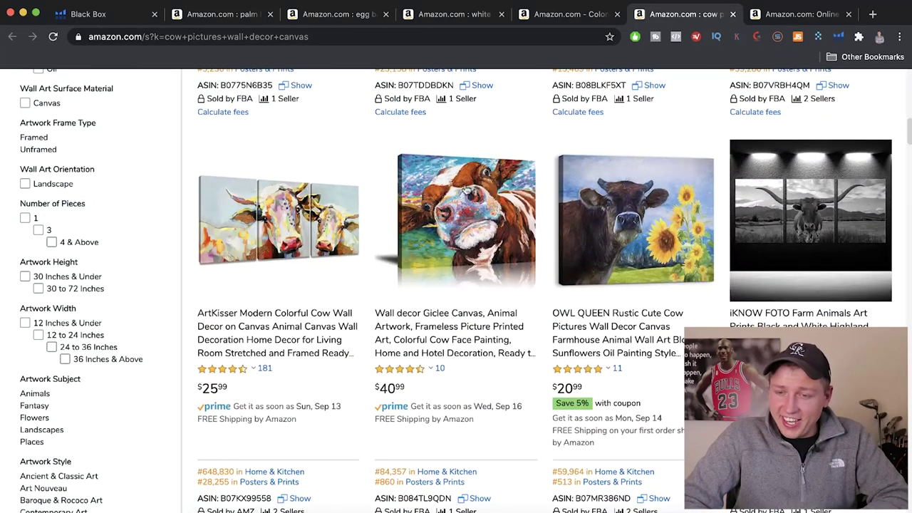
pyautogui.scroll(-5, 451, 342)
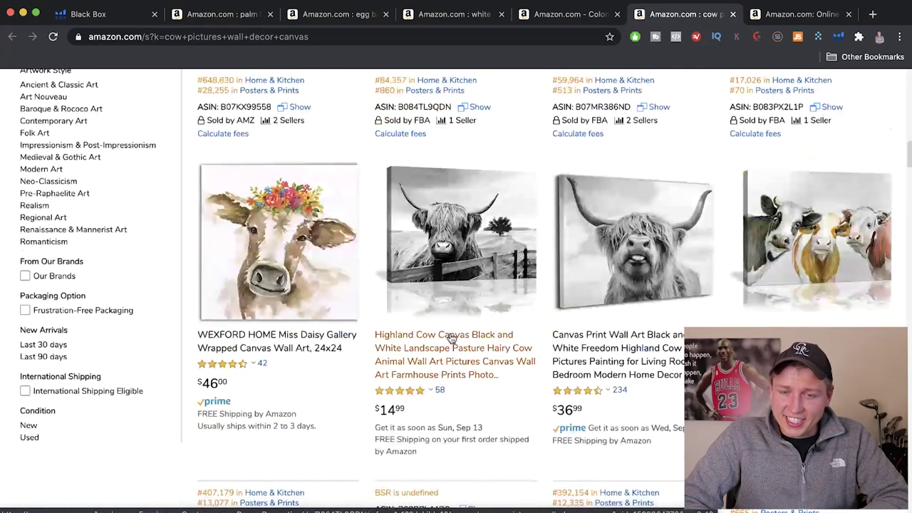
# Review the cow canvas listings again from the highland cow prints back to the first row, comparing design variety and review counts.
pyautogui.scroll(1, 451, 340)
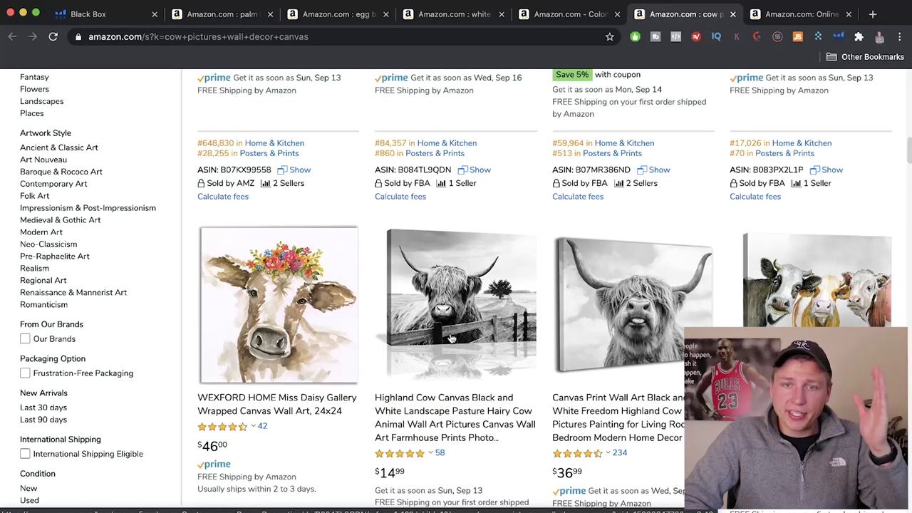
pyautogui.scroll(6, 451, 338)
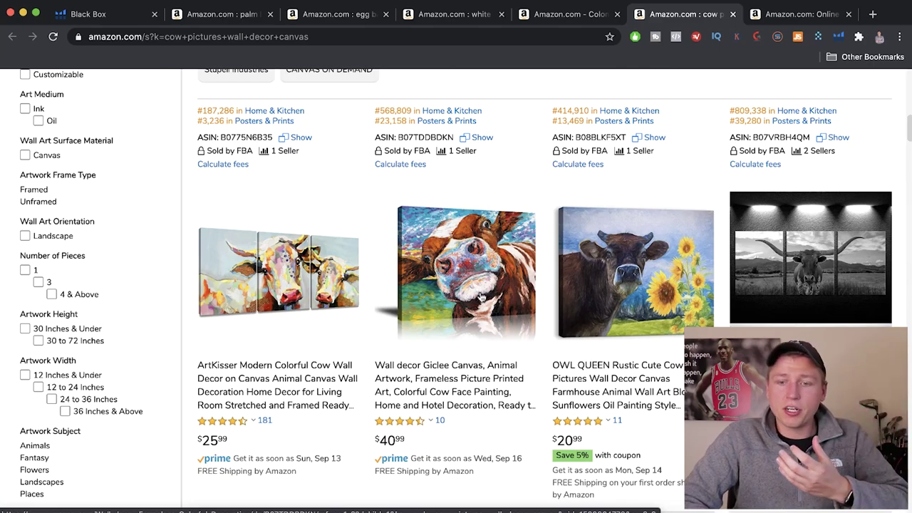
pyautogui.scroll(6, 612, 262)
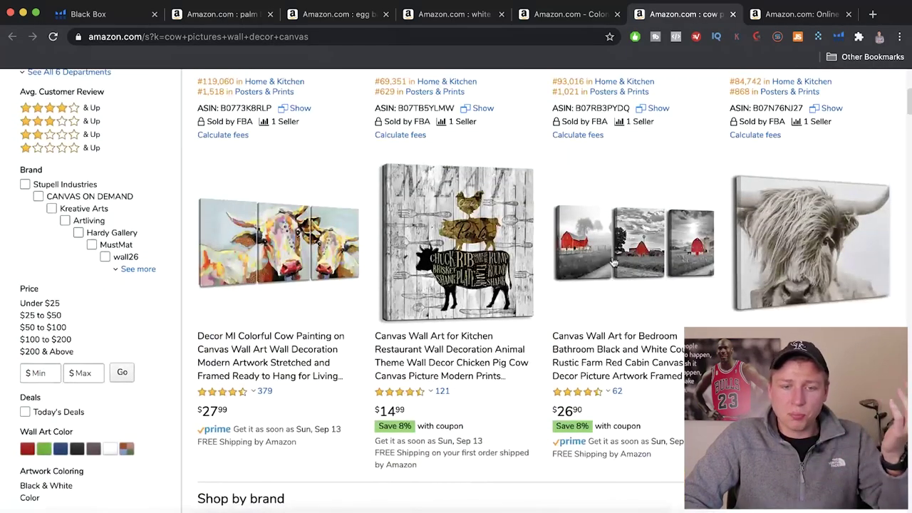
pyautogui.scroll(1, 613, 262)
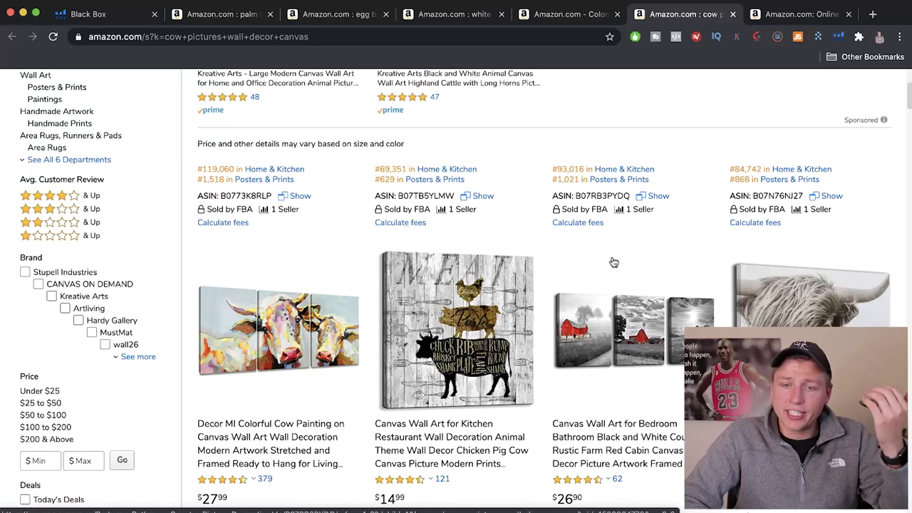
pyautogui.scroll(2, 613, 262)
pyautogui.scroll(-3, 614, 262)
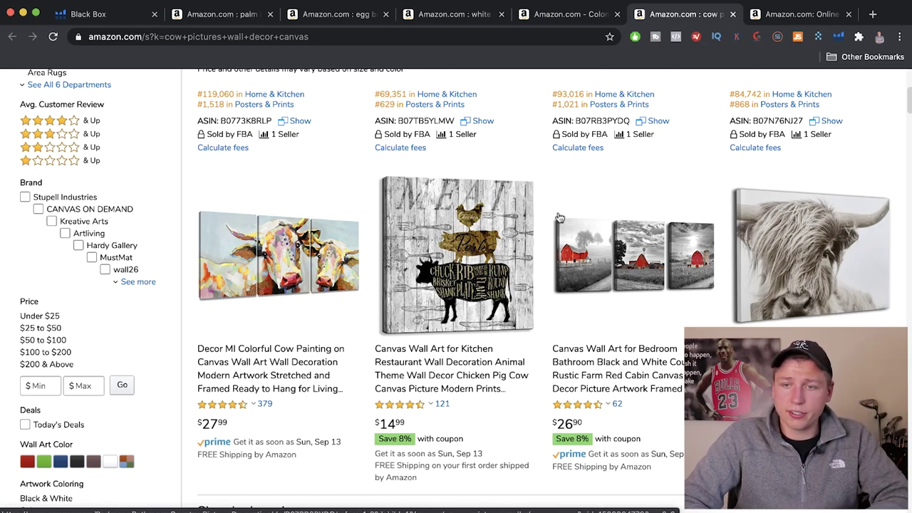
# Run Xray on the "cow pictures wall decor canvas" results and examine average revenue, price, reviews and sales of individual listings.
pyautogui.click(838, 36)
pyautogui.click(704, 137)
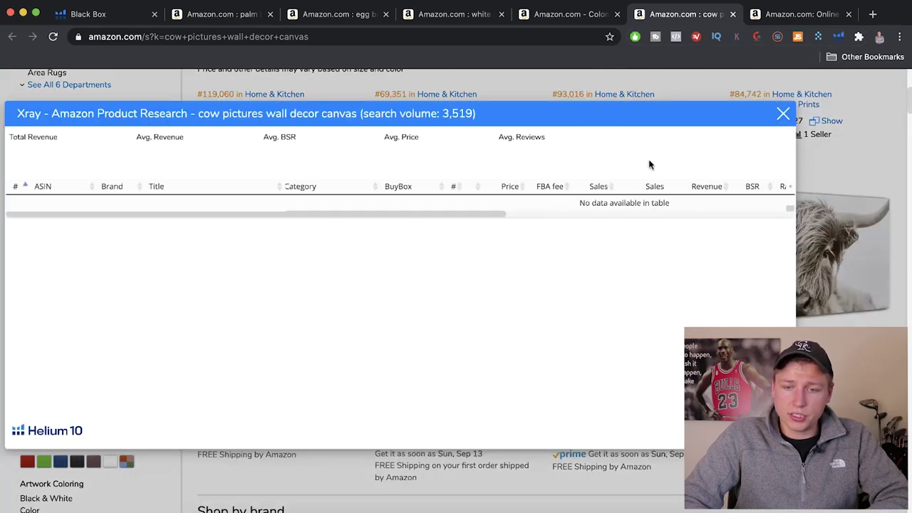
pyautogui.hscroll(5, 570, 256)
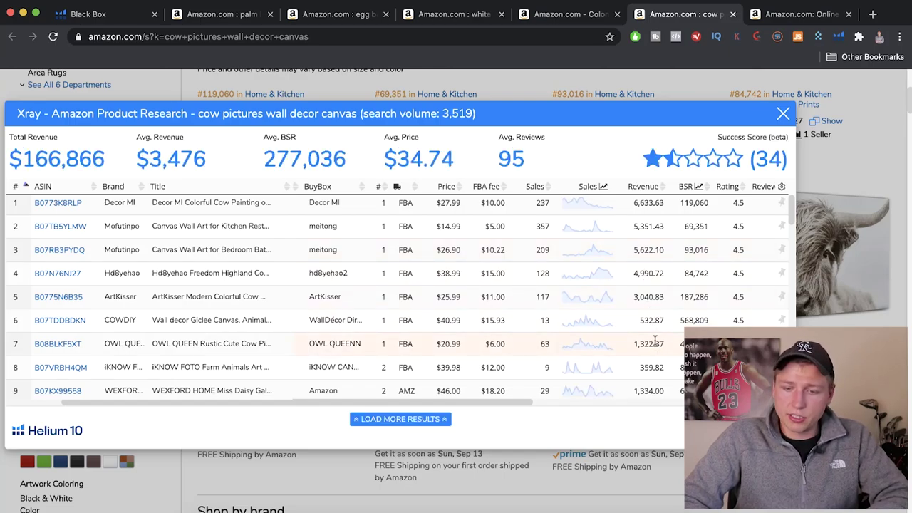
pyautogui.scroll(-2, 656, 299)
pyautogui.scroll(-2, 542, 299)
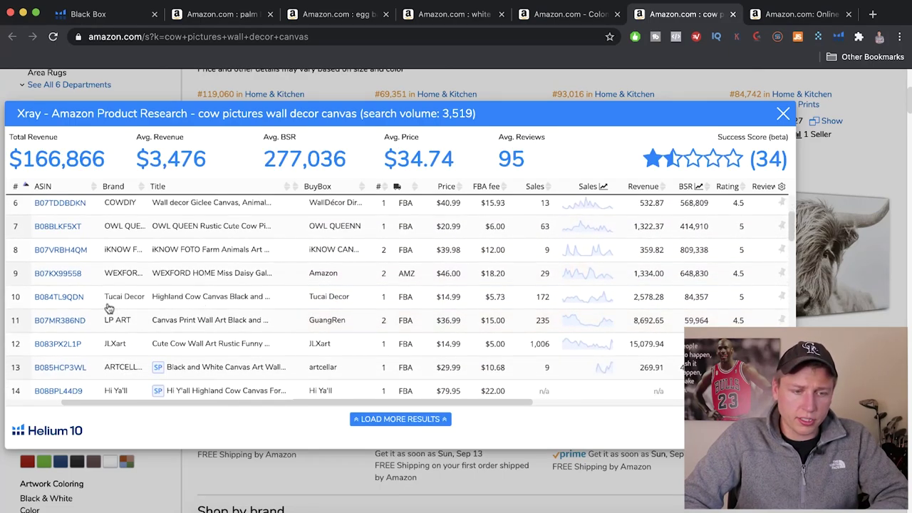
pyautogui.moveTo(64, 323)
pyautogui.moveTo(59, 347)
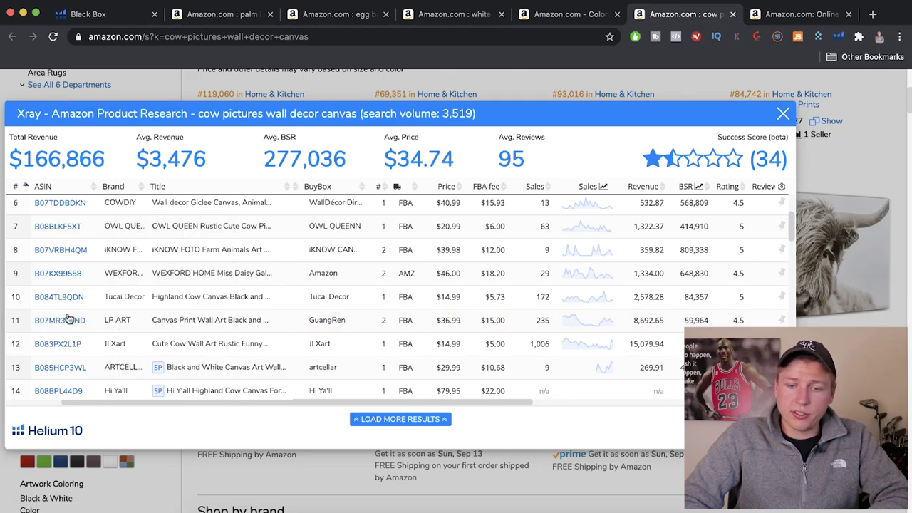
pyautogui.scroll(4, 620, 278)
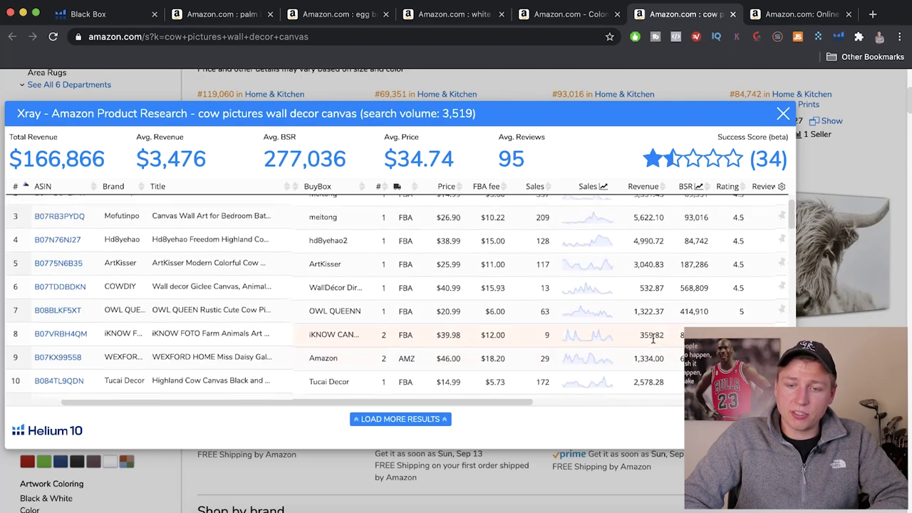
# Examine the sales and revenue of the lower-ranked cow canvas listings in the Xray report and close it.
pyautogui.scroll(-3, 620, 278)
pyautogui.scroll(-3, 620, 275)
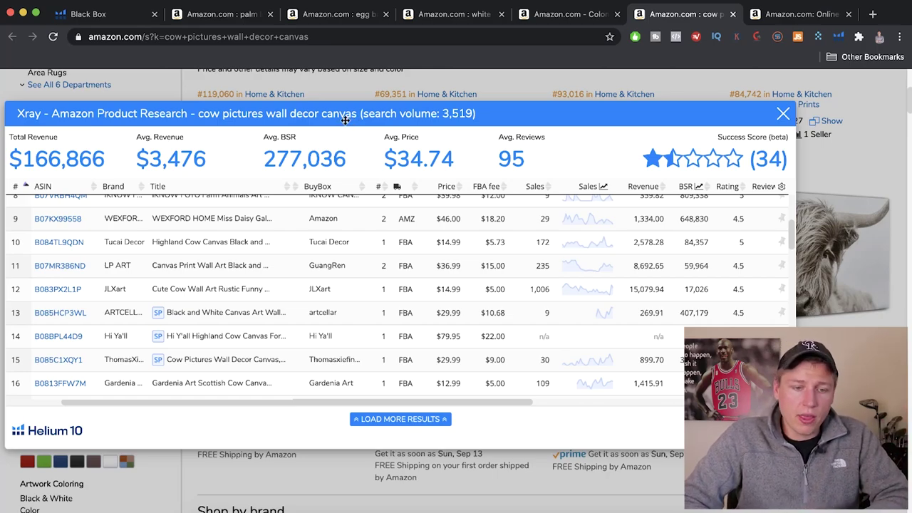
pyautogui.scroll(-1, 299, 281)
pyautogui.scroll(1, 213, 249)
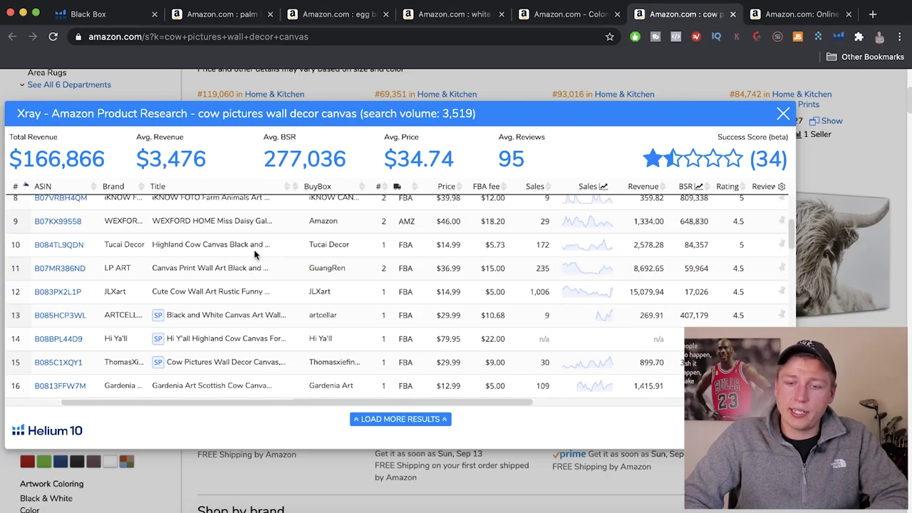
pyautogui.click(783, 114)
# Browse the cow canvas results down the page and back to the start, comparing designs, prices and review counts.
pyautogui.scroll(-10, 673, 254)
pyautogui.scroll(-8, 673, 254)
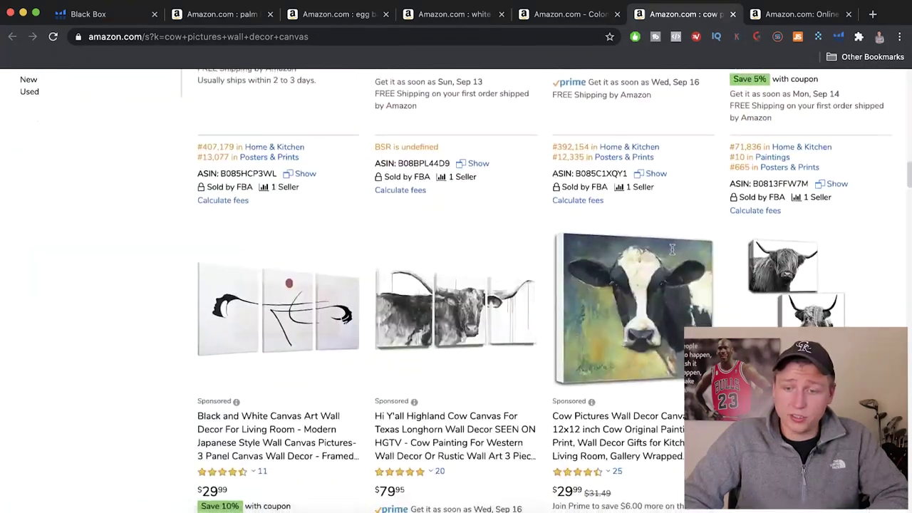
pyautogui.scroll(-2, 673, 254)
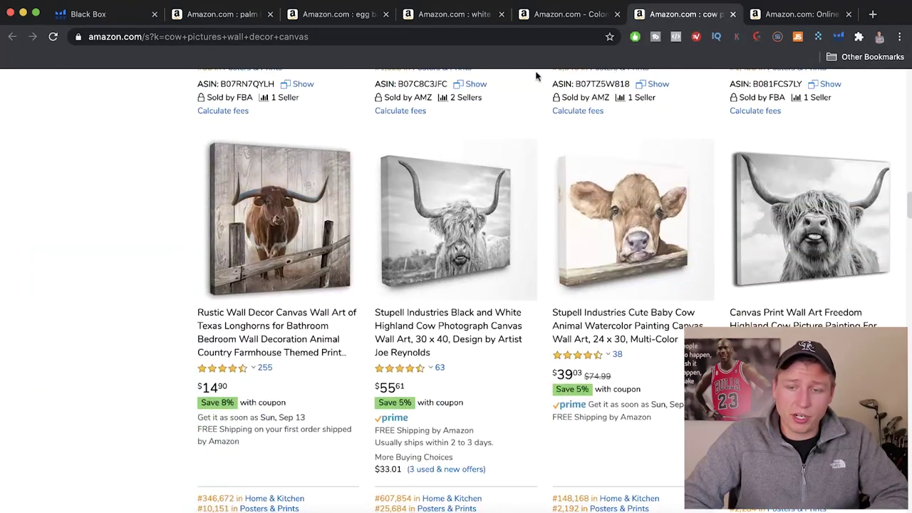
pyautogui.scroll(-2, 534, 369)
pyautogui.scroll(3, 499, 350)
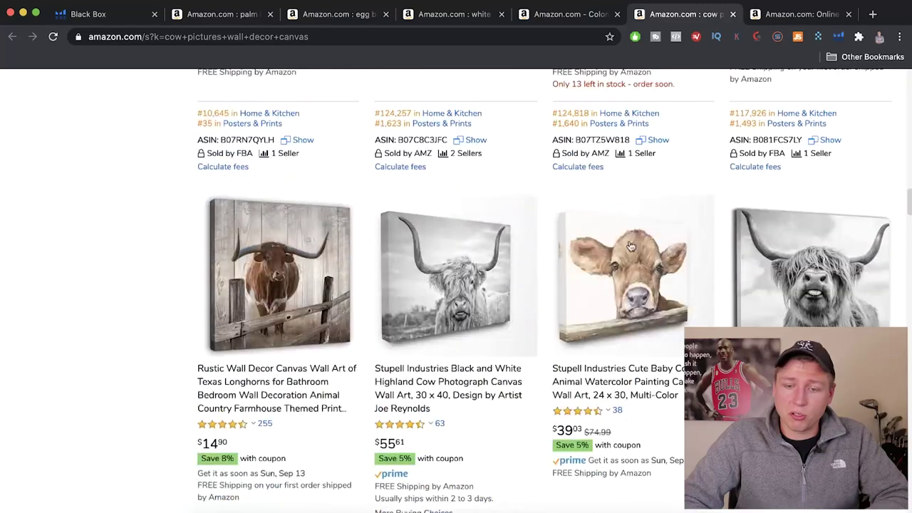
pyautogui.scroll(-10, 562, 296)
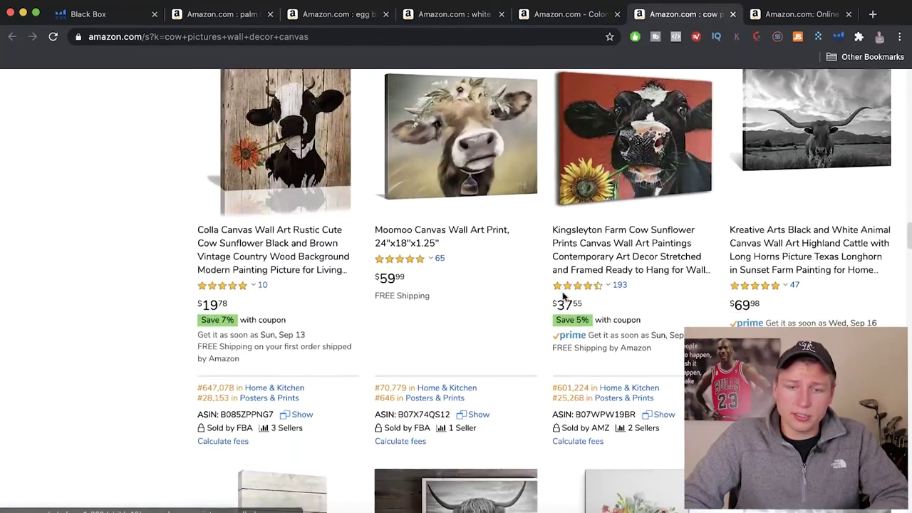
pyautogui.scroll(2, 528, 205)
pyautogui.scroll(-10, 527, 205)
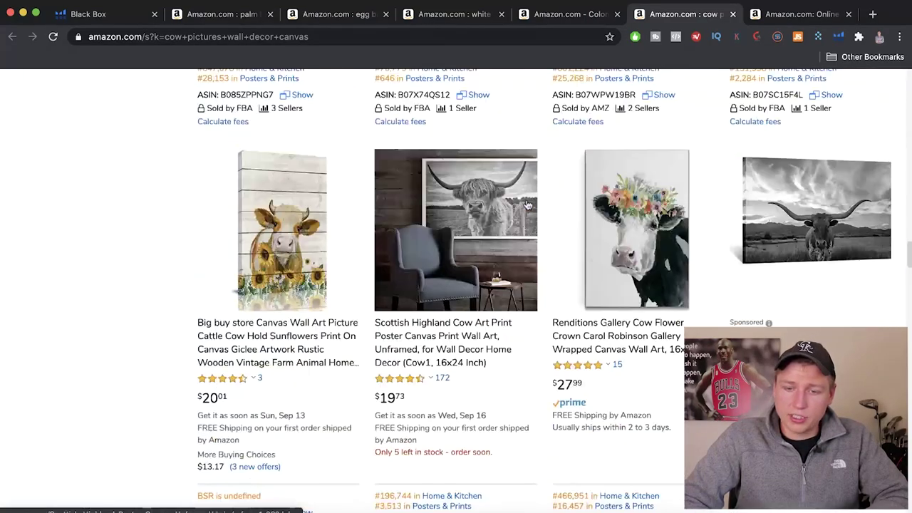
pyautogui.scroll(-2, 526, 204)
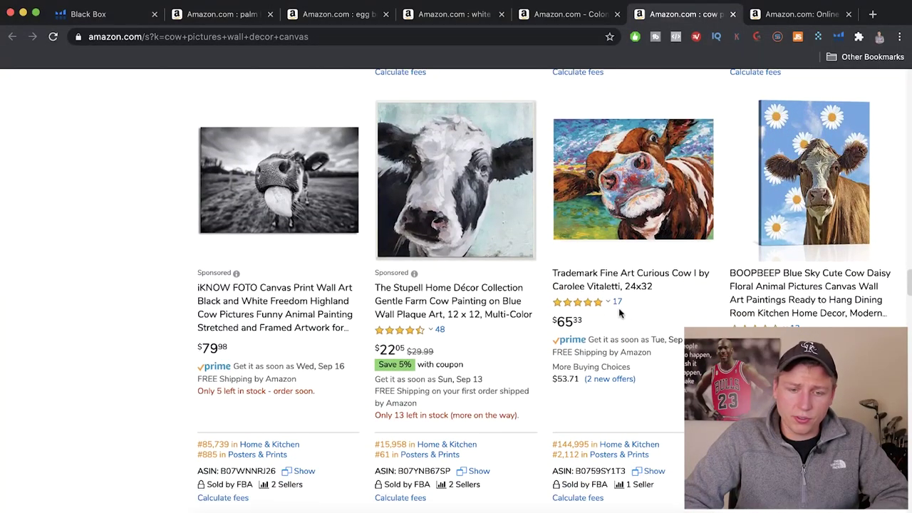
pyautogui.scroll(-6, 299, 317)
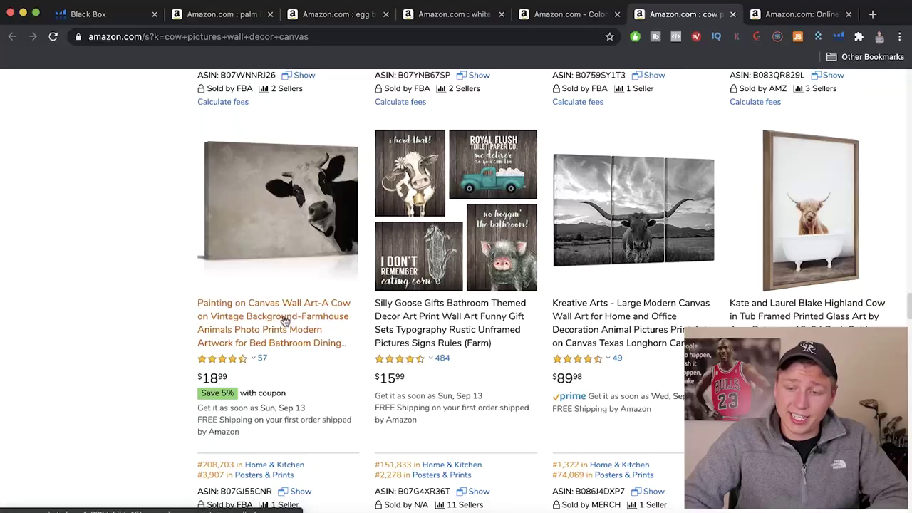
pyautogui.scroll(-9, 283, 322)
pyautogui.scroll(12, 285, 322)
pyautogui.scroll(15, 284, 322)
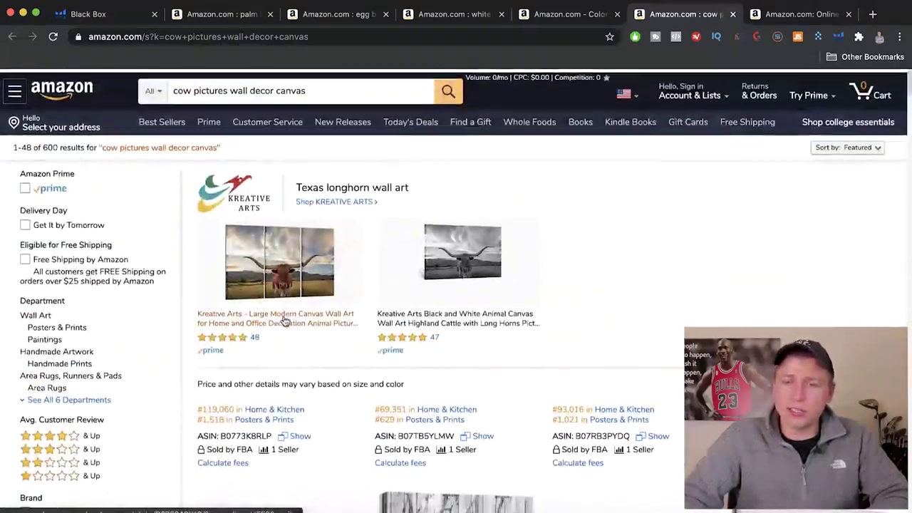